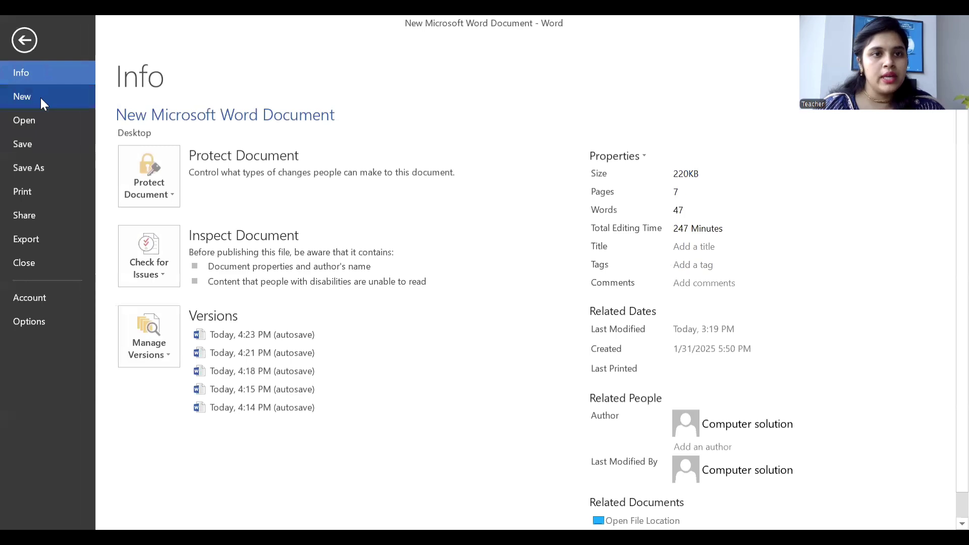
# Create a new blank document and give it Narrow (0.5-inch) margins.
pyautogui.click(40, 96)
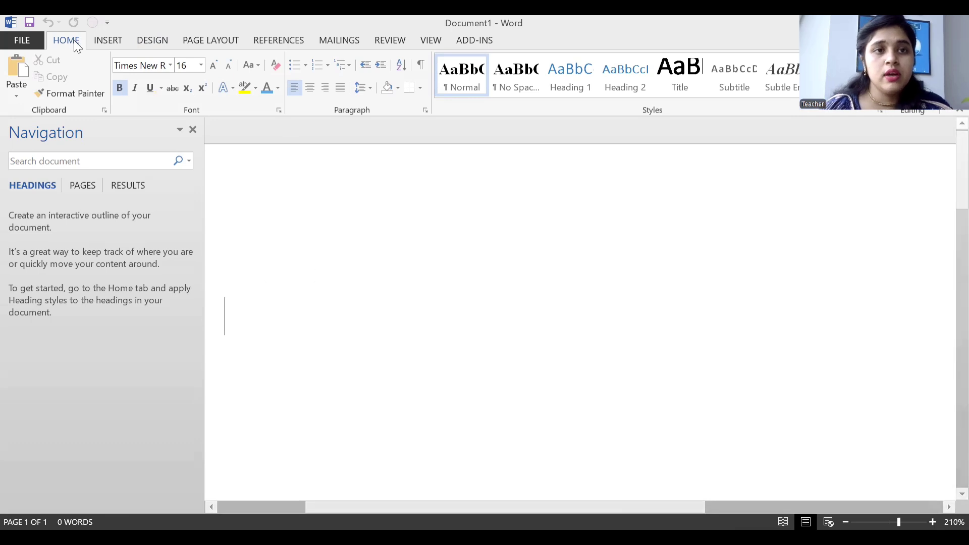
pyautogui.click(192, 40)
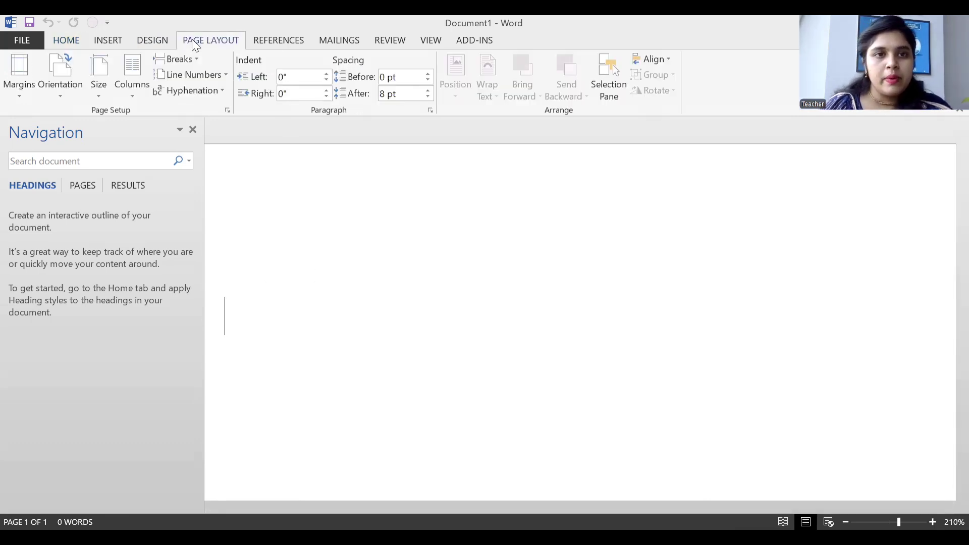
pyautogui.click(19, 90)
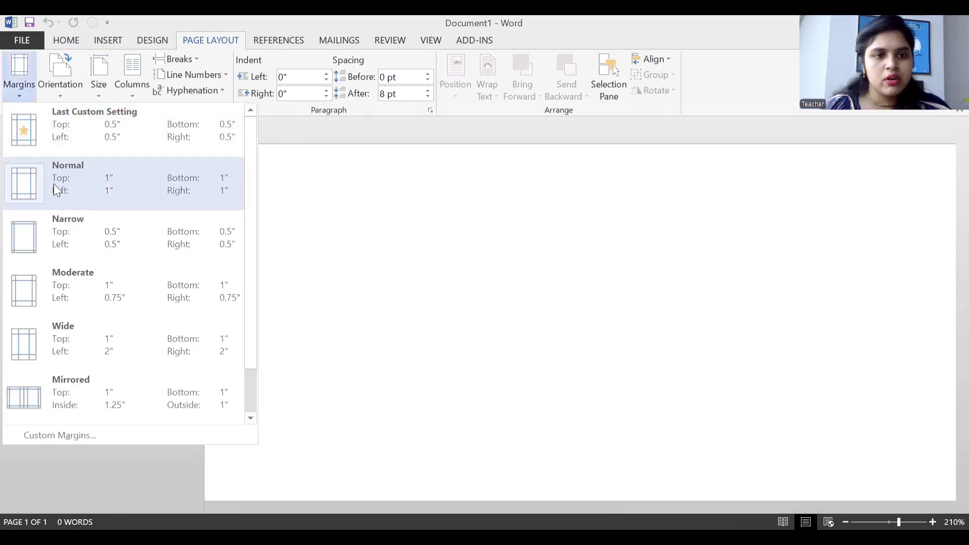
pyautogui.click(73, 237)
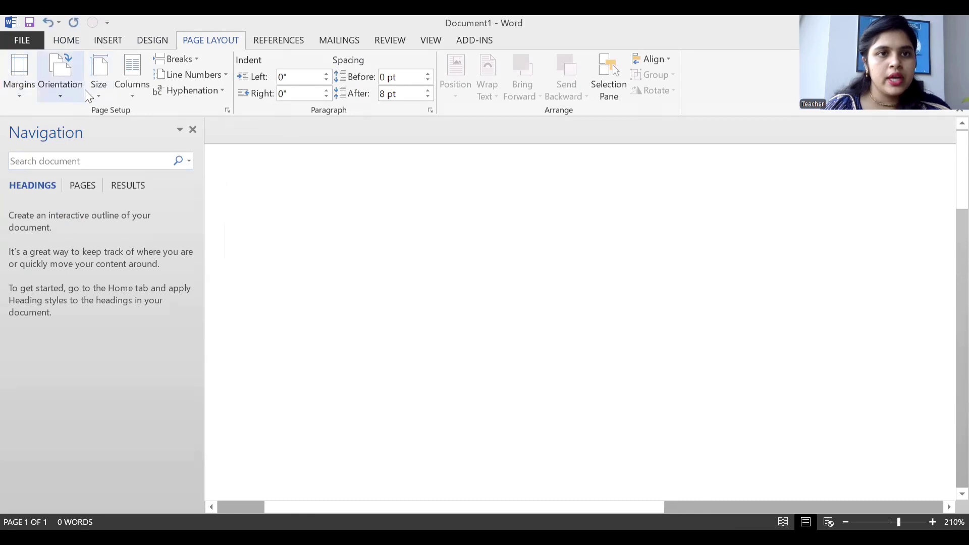
pyautogui.click(99, 86)
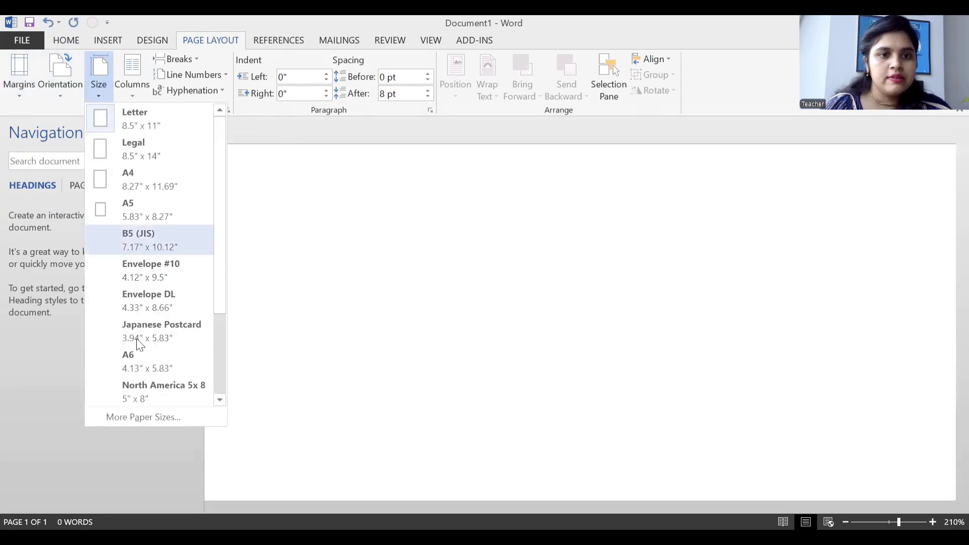
# Set a custom paper size of 3.4 inches wide by 2.2 inches high.
pyautogui.click(147, 419)
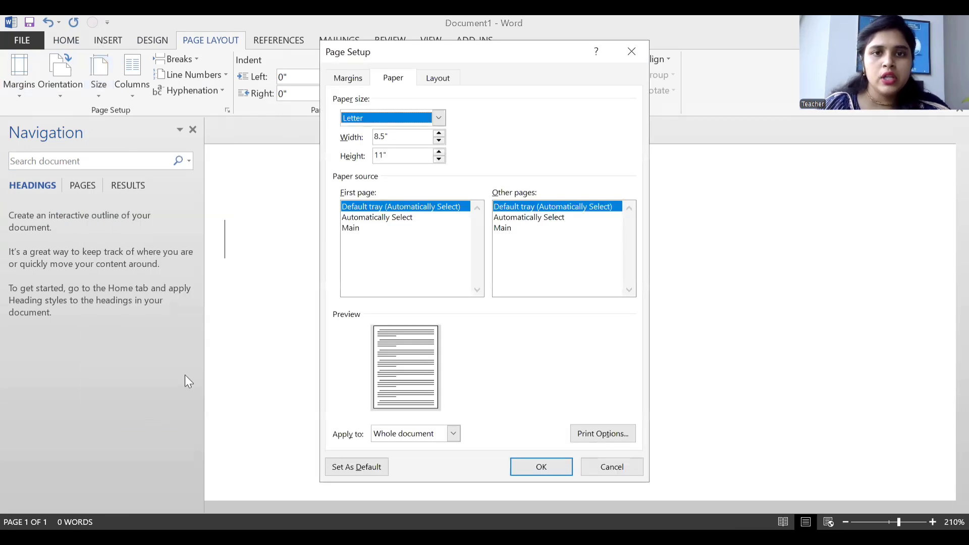
pyautogui.click(383, 137)
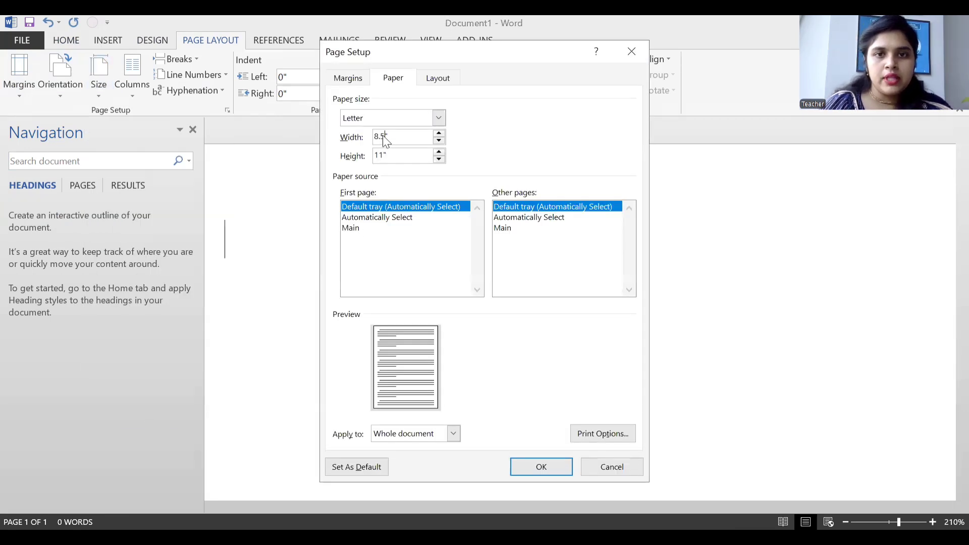
pyautogui.press('BackSpace')
pyautogui.press('BackSpace')
pyautogui.press('BackSpace')
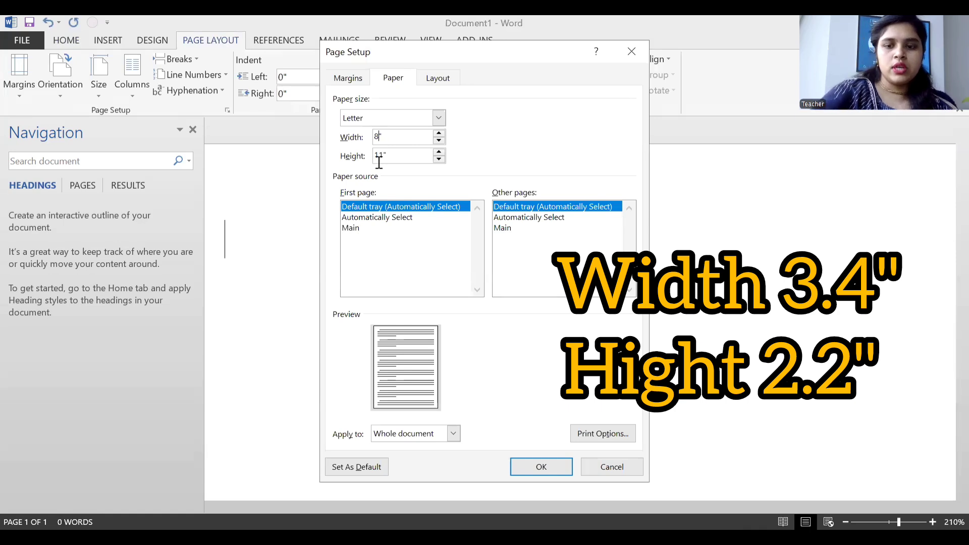
pyautogui.write('3.4')
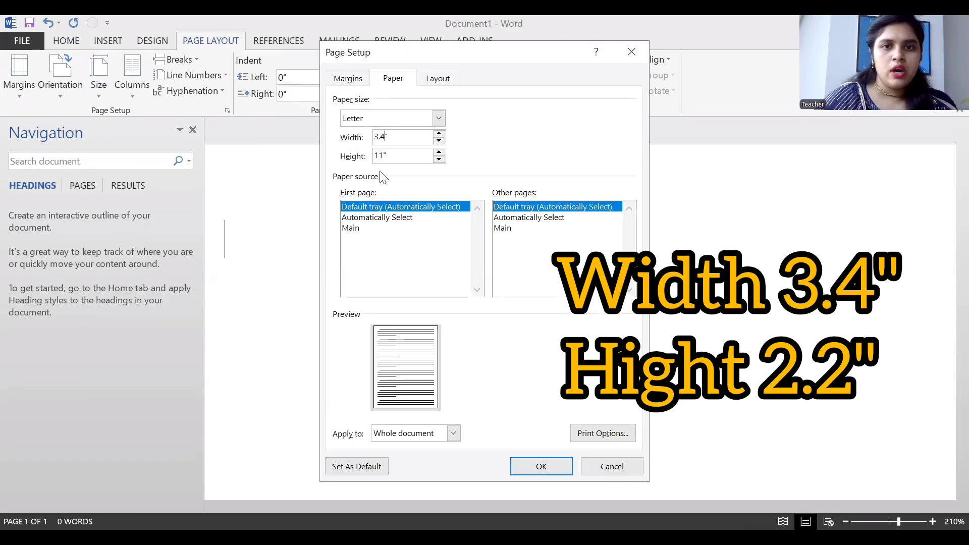
pyautogui.click(384, 155)
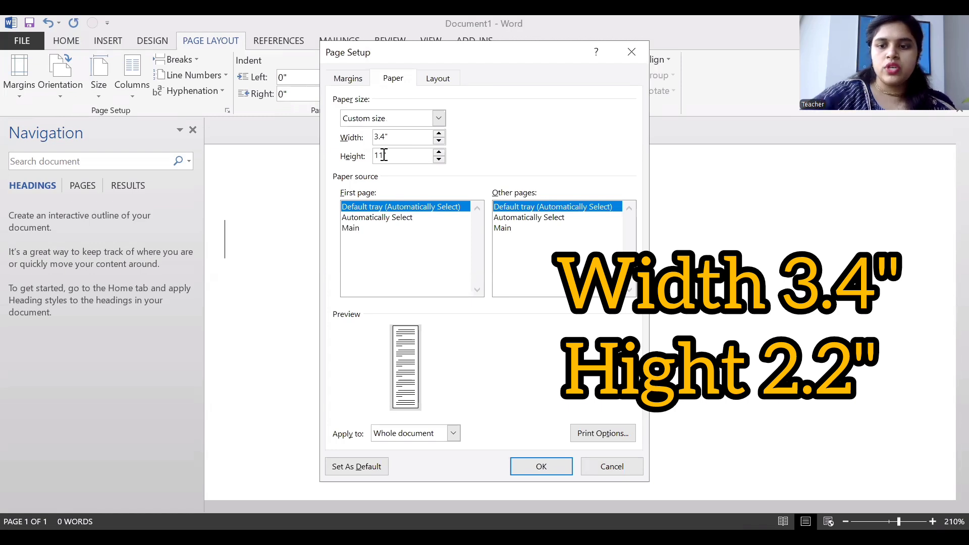
pyautogui.press('BackSpace')
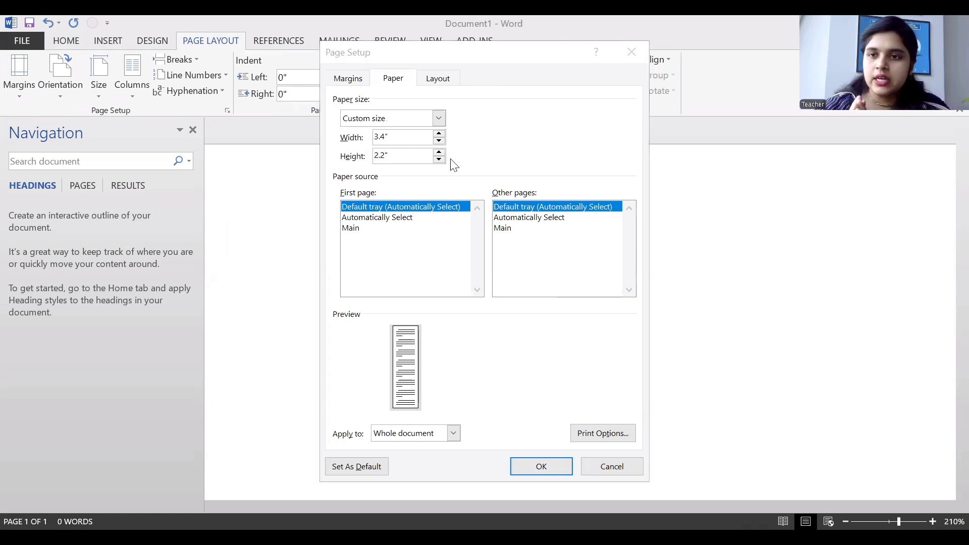
pyautogui.click(520, 468)
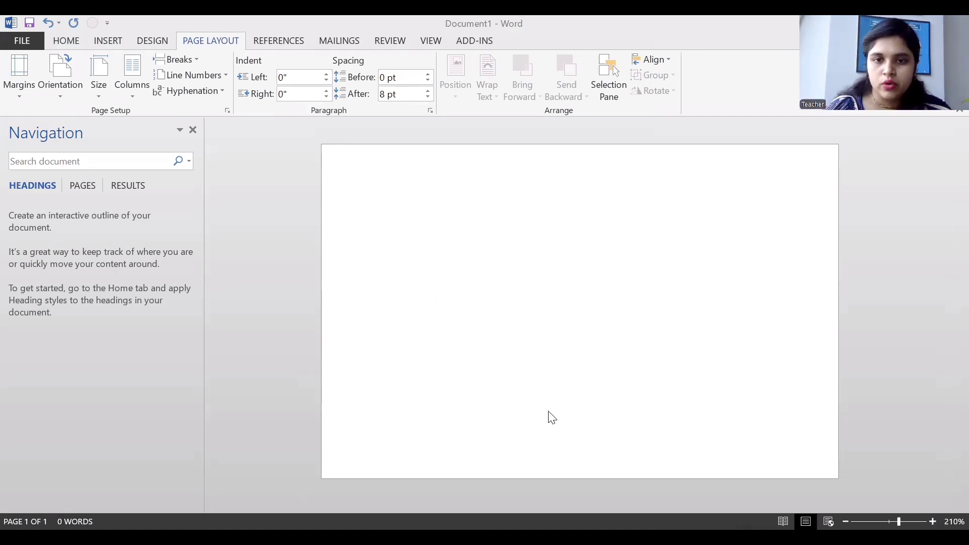
# Draw a rectangle spanning the top portion of the card page.
pyautogui.click(102, 41)
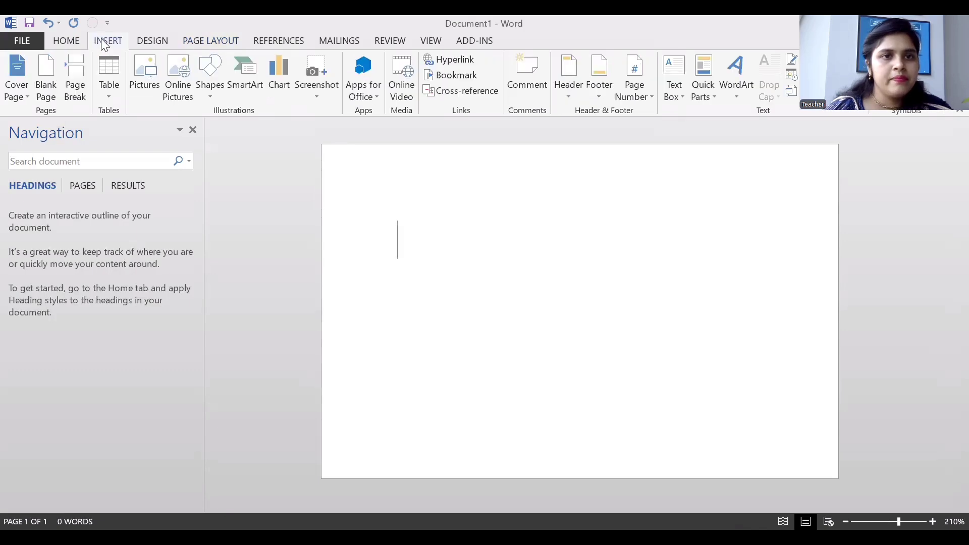
pyautogui.click(213, 86)
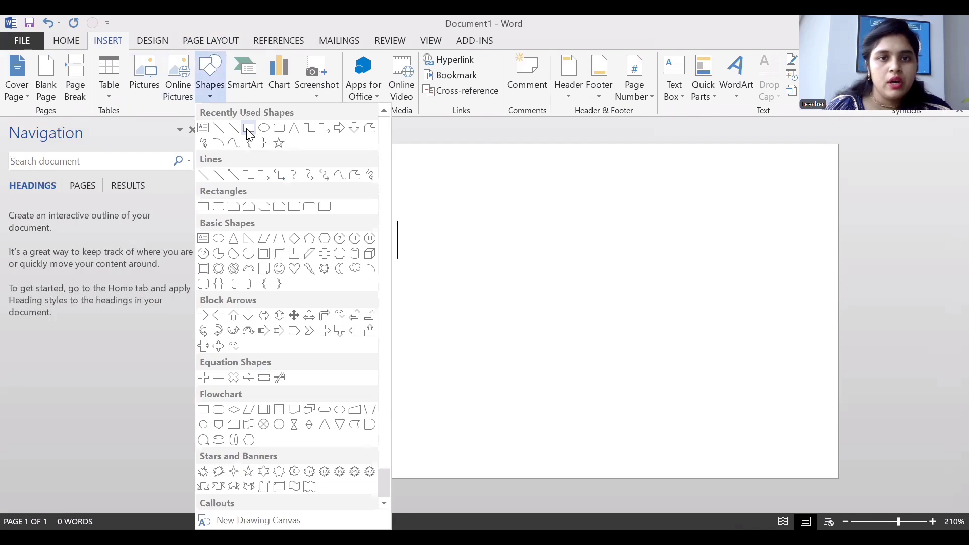
pyautogui.click(249, 131)
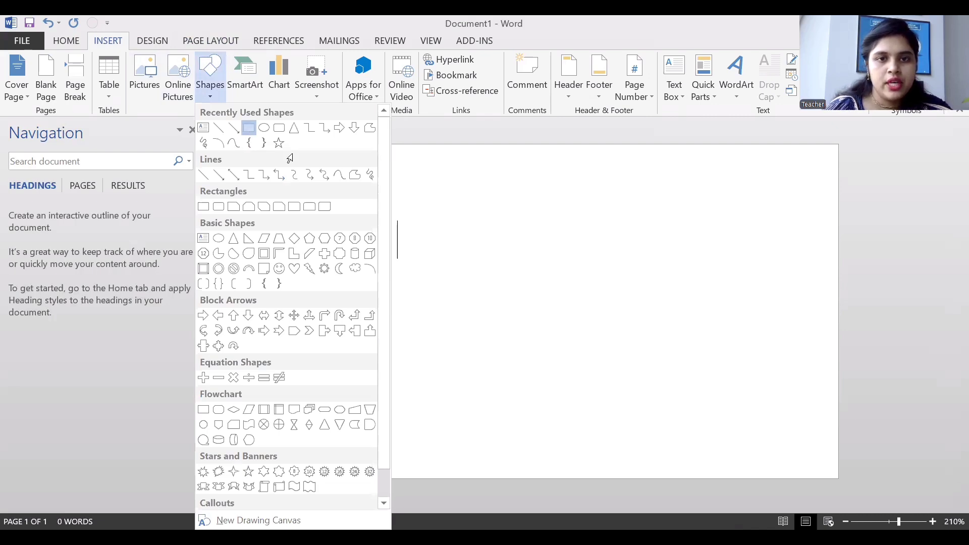
pyautogui.moveTo(321, 145)
pyautogui.mouseDown()
pyautogui.moveTo(384, 220)
pyautogui.moveTo(653, 270)
pyautogui.moveTo(836, 280)
pyautogui.mouseUp()
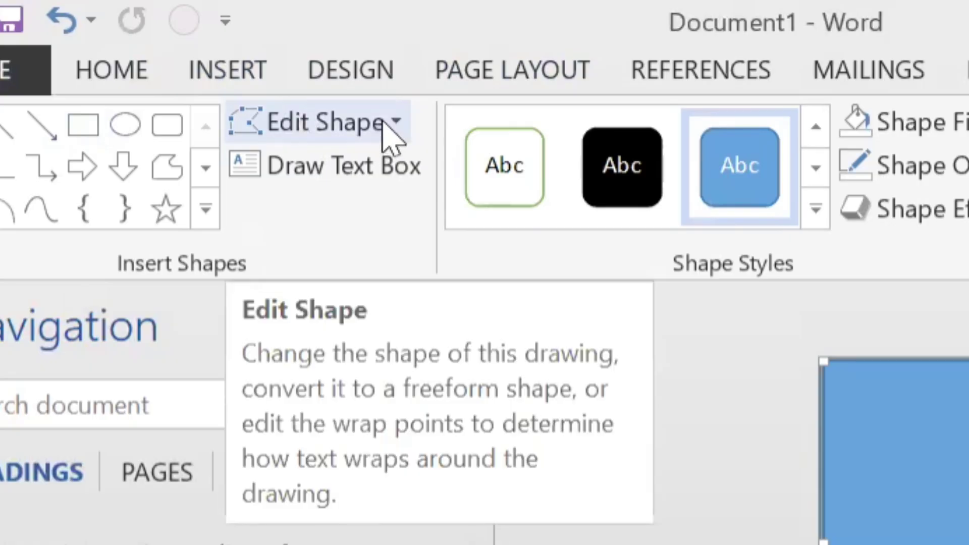
# Turn on Edit Points for the rectangle and select its bottom-left corner point.
pyautogui.click(394, 122)
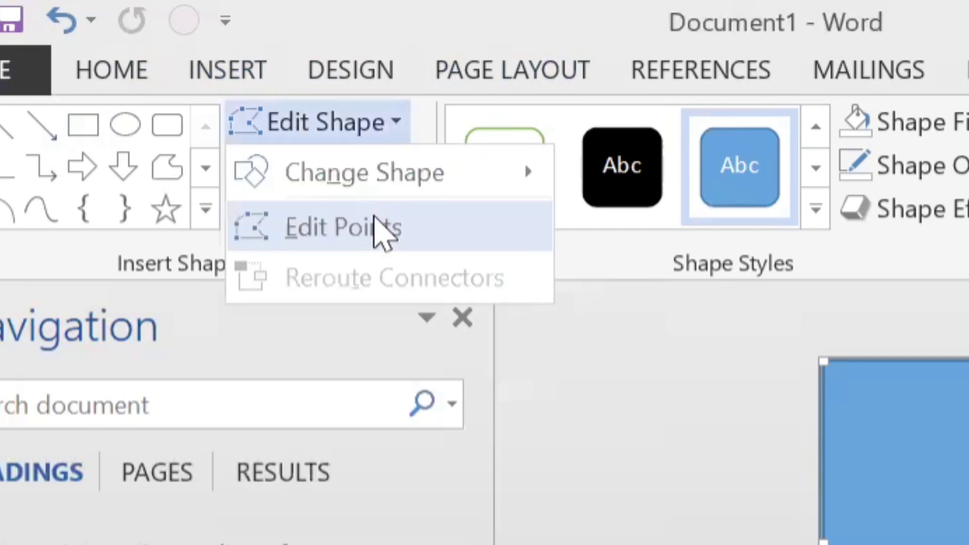
pyautogui.click(375, 222)
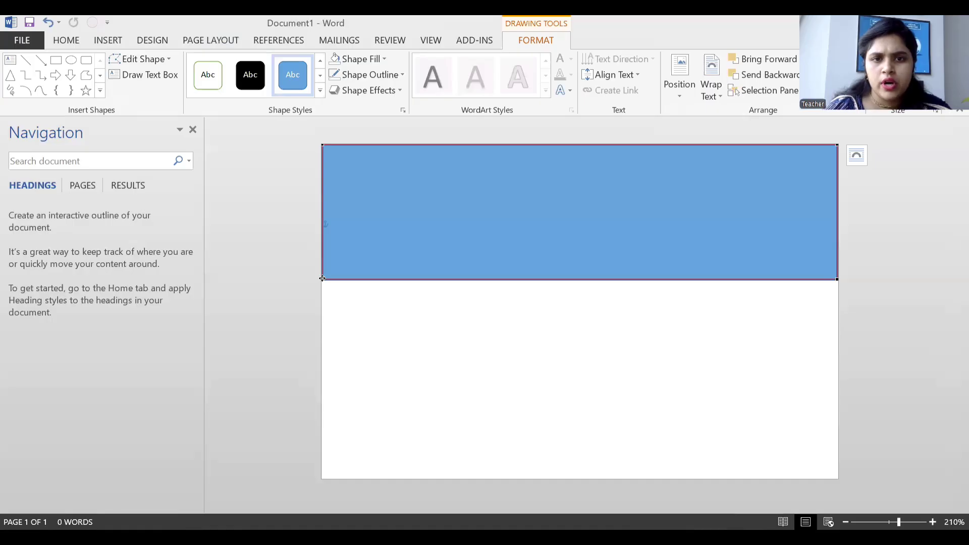
pyautogui.click(321, 278)
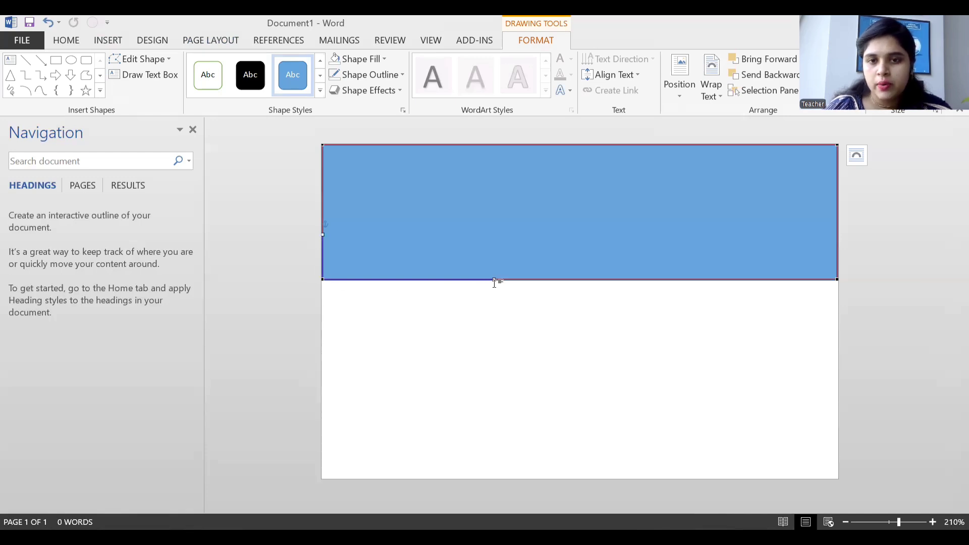
# Bend the rectangle's bottom edge up then down into a wave curve.
pyautogui.moveTo(494, 280); pyautogui.dragTo(505, 146)
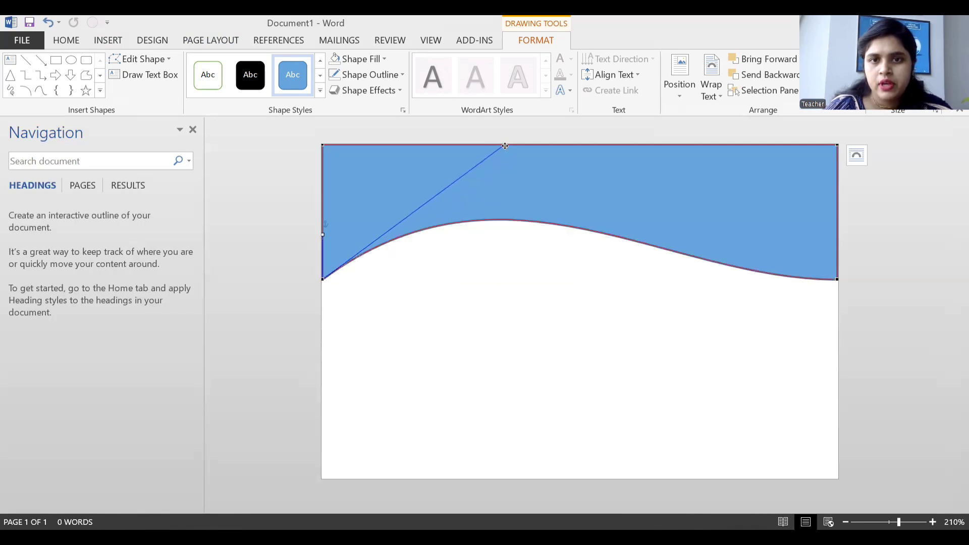
pyautogui.click(836, 280)
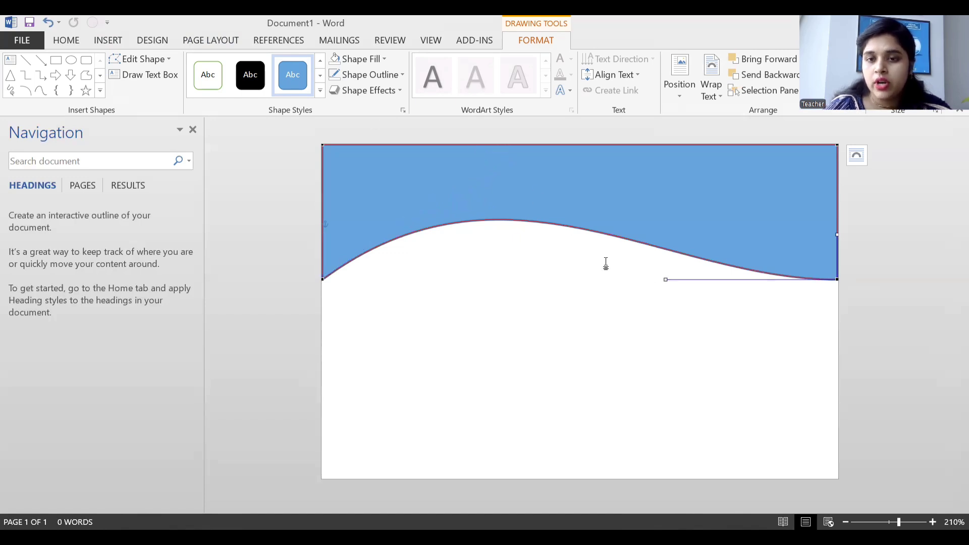
pyautogui.moveTo(667, 280); pyautogui.dragTo(710, 381)
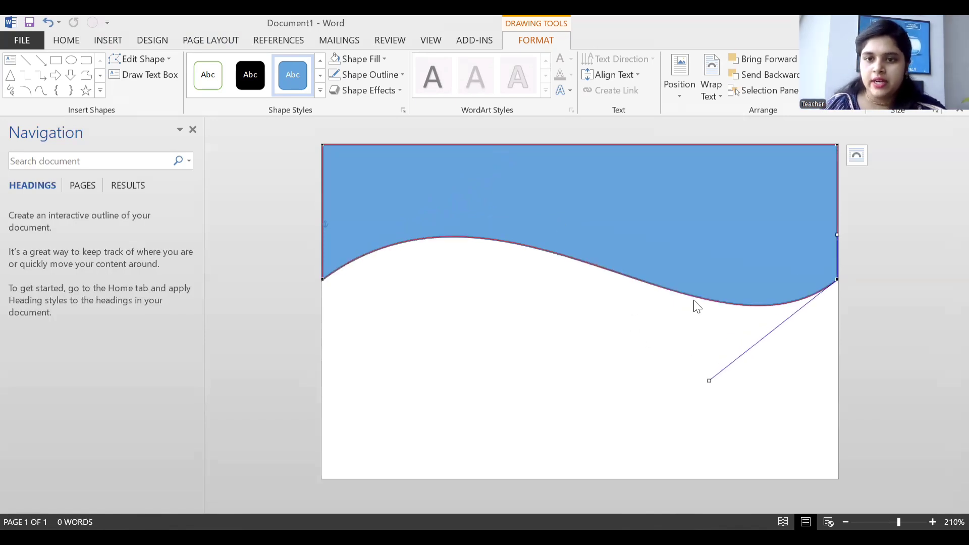
# Move and slightly enlarge the wavy shape so it sits flush with the card's top.
pyautogui.click(621, 239)
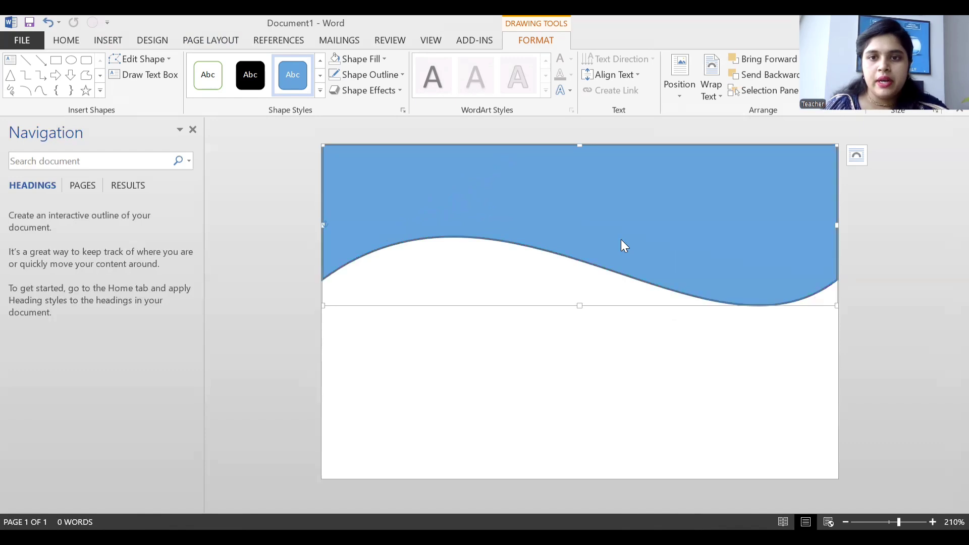
pyautogui.moveTo(621, 238); pyautogui.dragTo(620, 185)
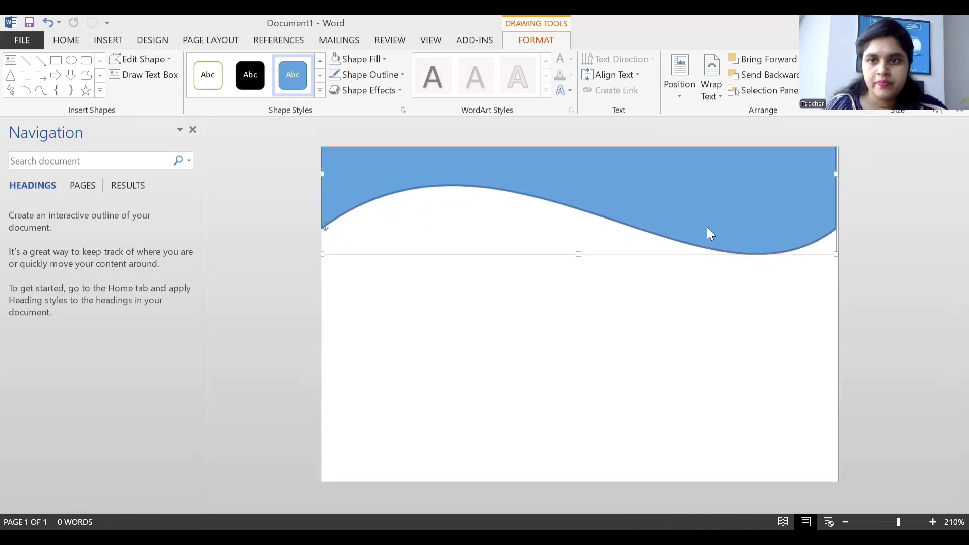
pyautogui.moveTo(834, 253); pyautogui.dragTo(836, 256)
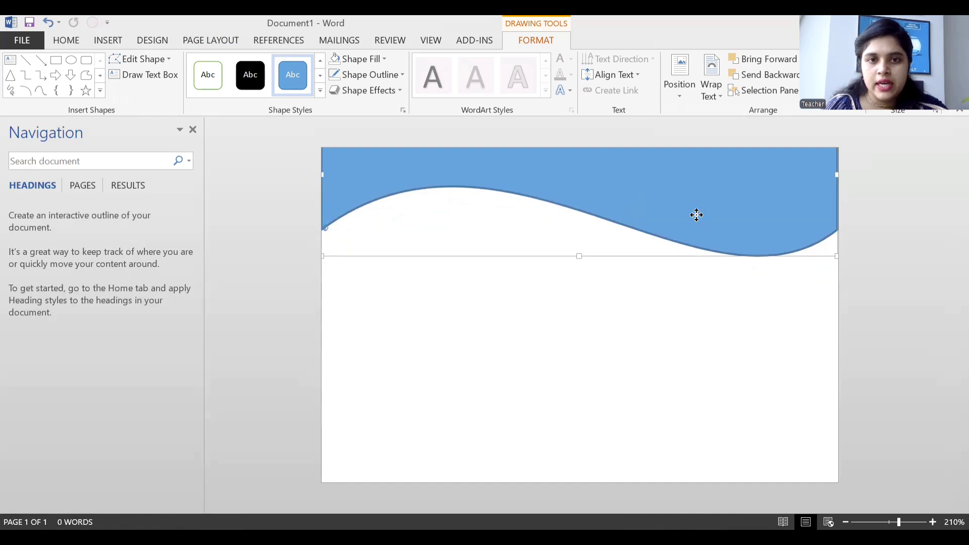
pyautogui.moveTo(696, 214); pyautogui.dragTo(696, 214)
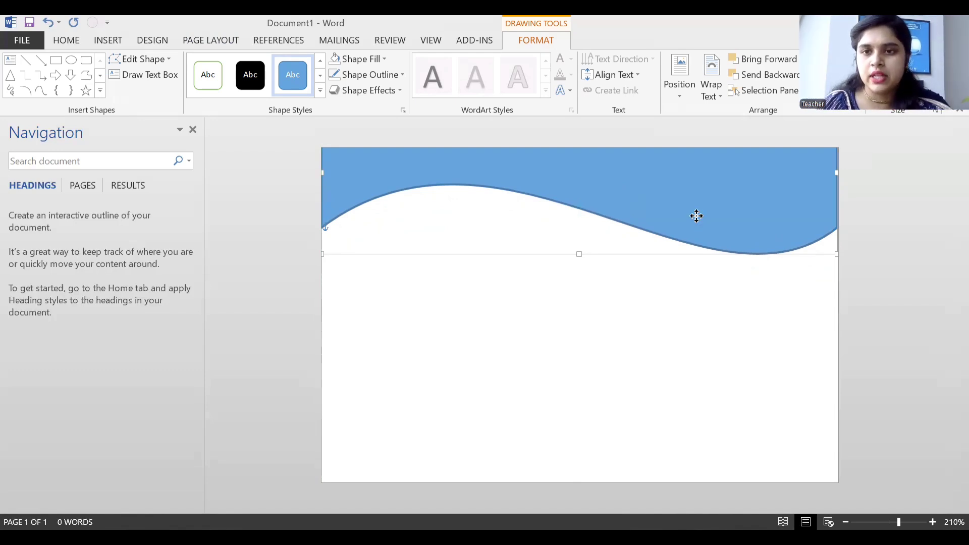
pyautogui.moveTo(697, 214); pyautogui.dragTo(699, 220)
pyautogui.click(698, 298)
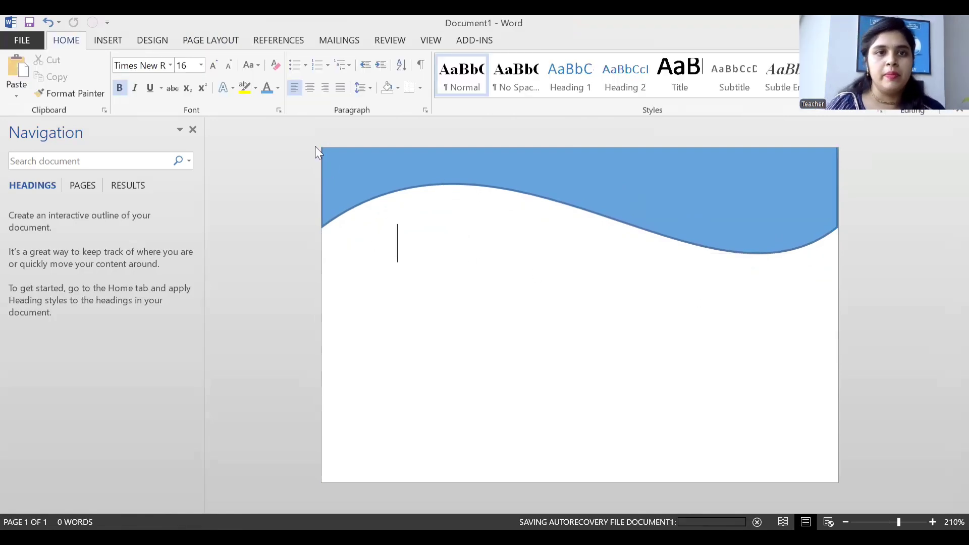
# Draw an oval over the left end of the wavy header.
pyautogui.click(105, 37)
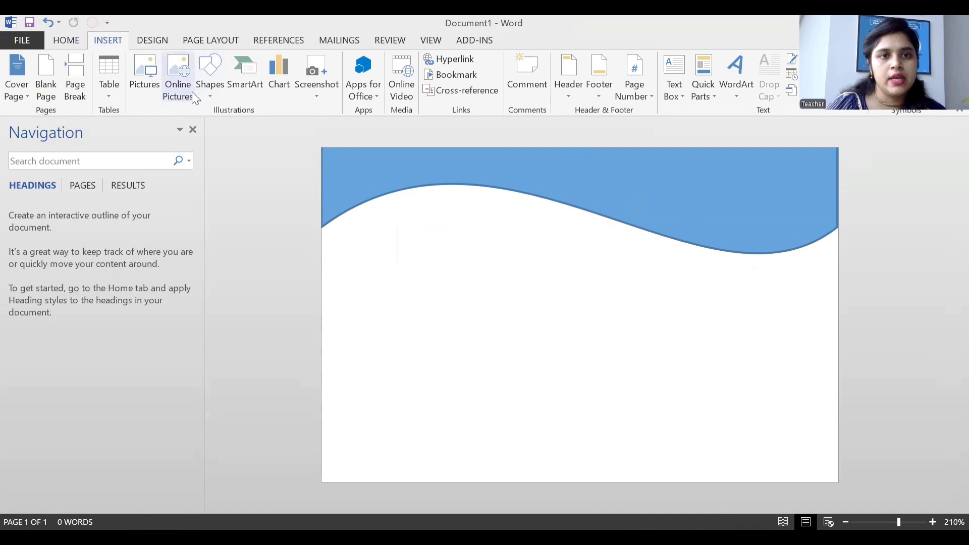
pyautogui.click(207, 92)
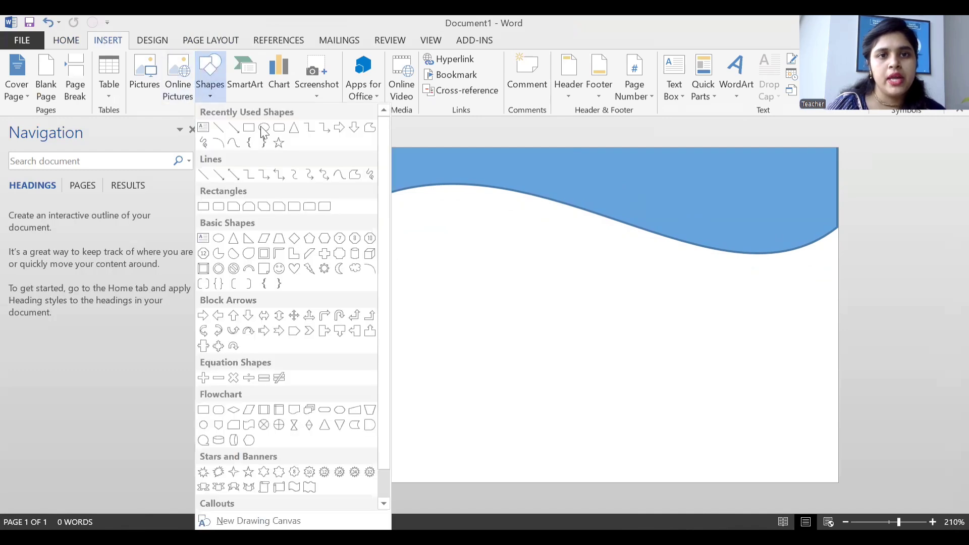
pyautogui.click(265, 130)
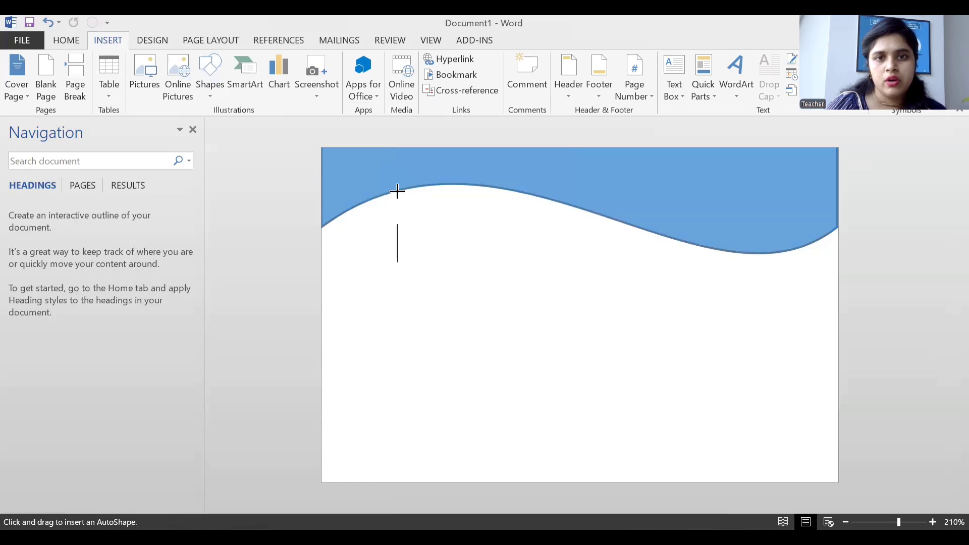
pyautogui.moveTo(395, 190); pyautogui.dragTo(558, 331)
pyautogui.moveTo(467, 260); pyautogui.dragTo(417, 222)
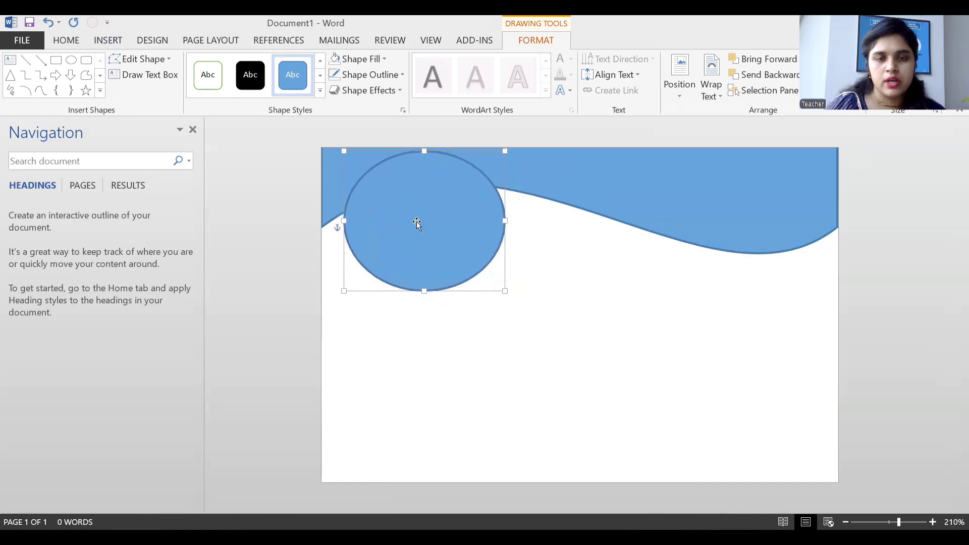
# Give the oval a white fill and No Outline.
pyautogui.click(381, 58)
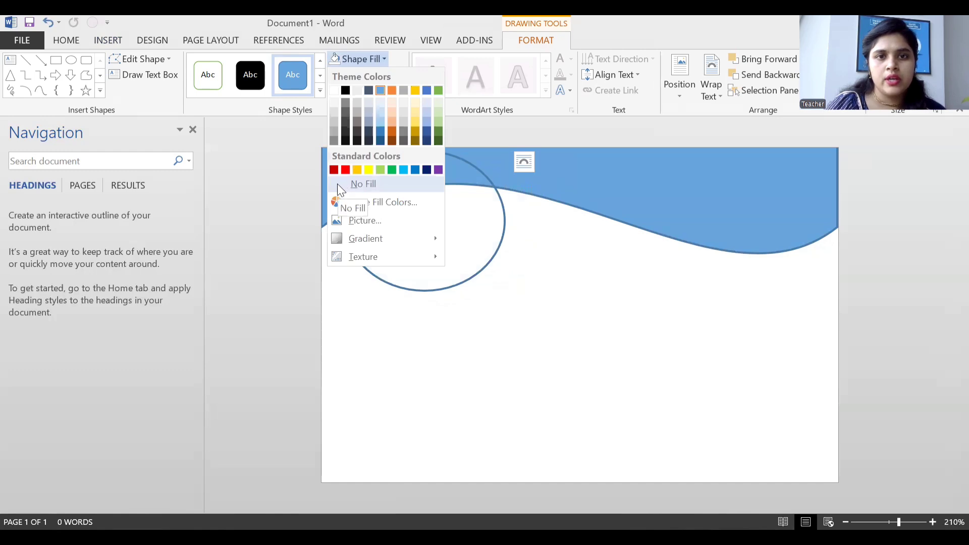
pyautogui.click(334, 91)
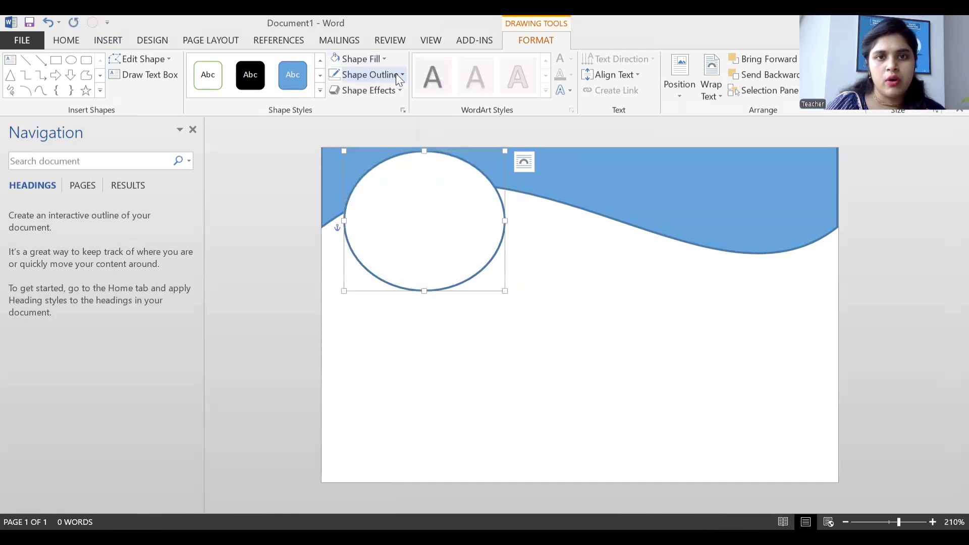
pyautogui.click(366, 75)
pyautogui.click(358, 198)
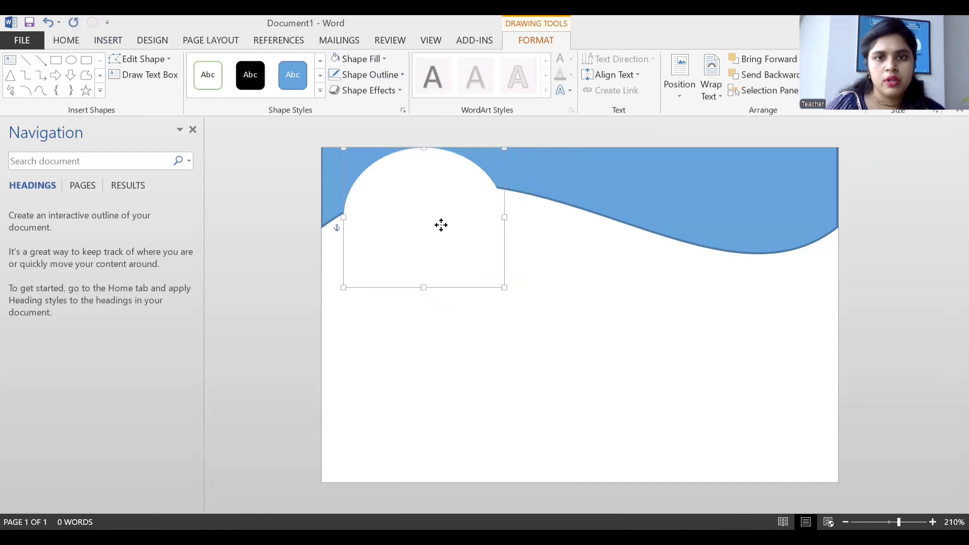
pyautogui.click(523, 272)
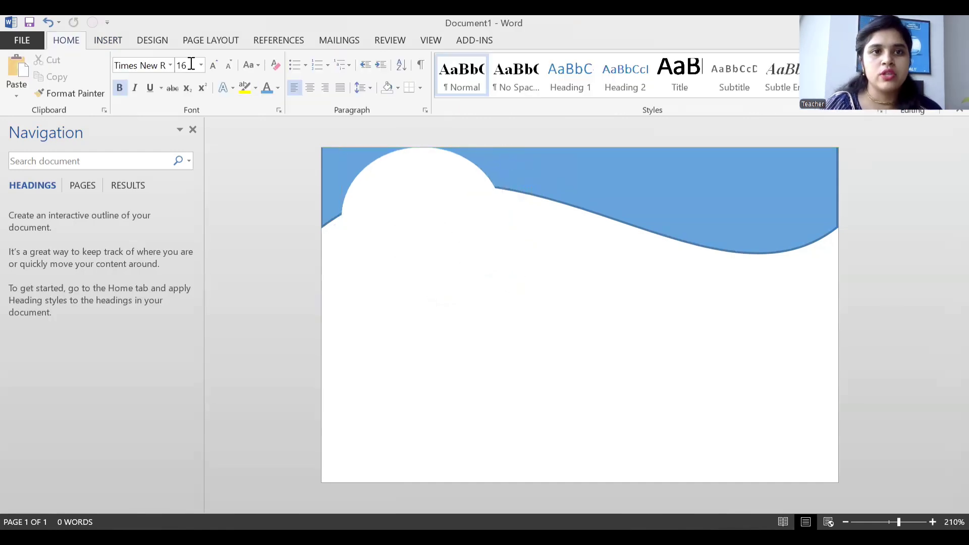
pyautogui.click(403, 195)
# Insert the istockphoto removebg school logo image from Downloads.
pyautogui.click(113, 43)
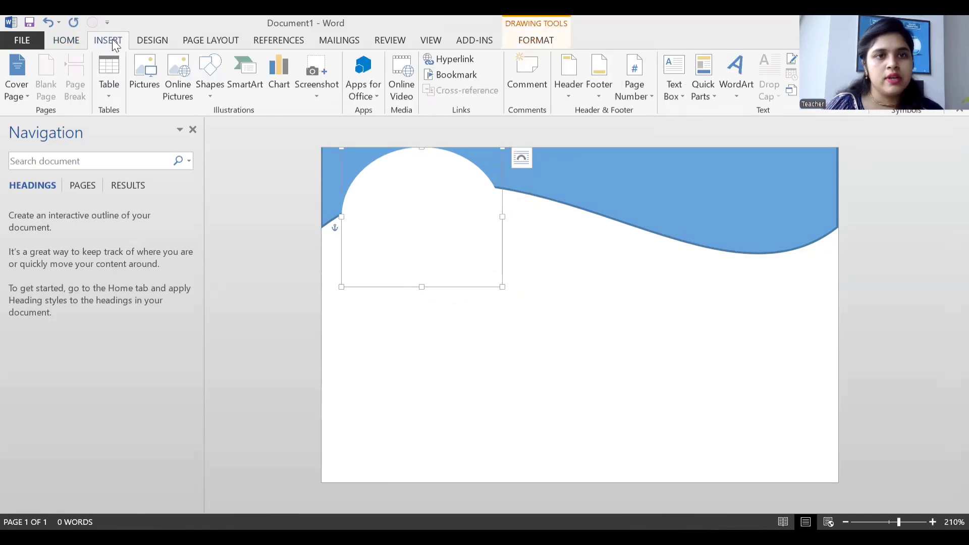
pyautogui.click(144, 83)
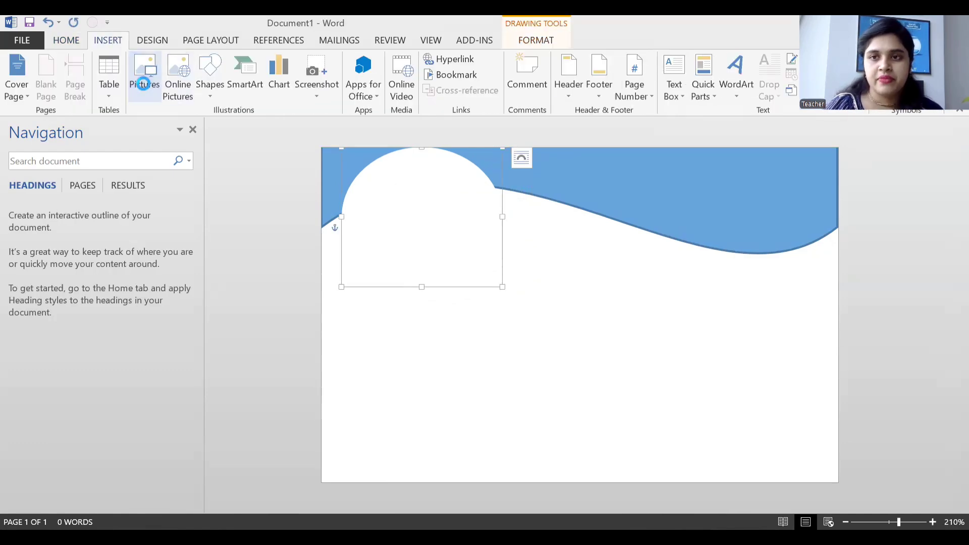
pyautogui.click(205, 153)
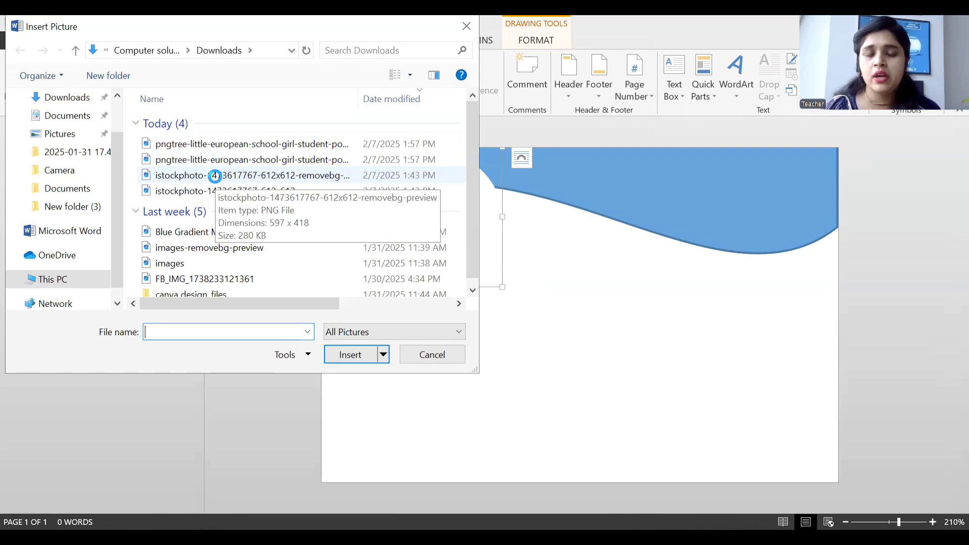
pyautogui.click(215, 176)
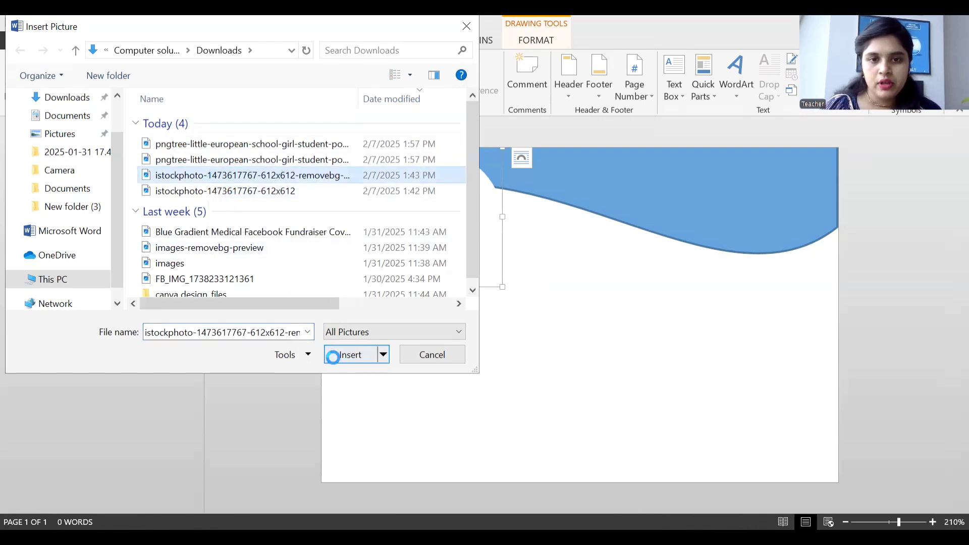
pyautogui.click(348, 354)
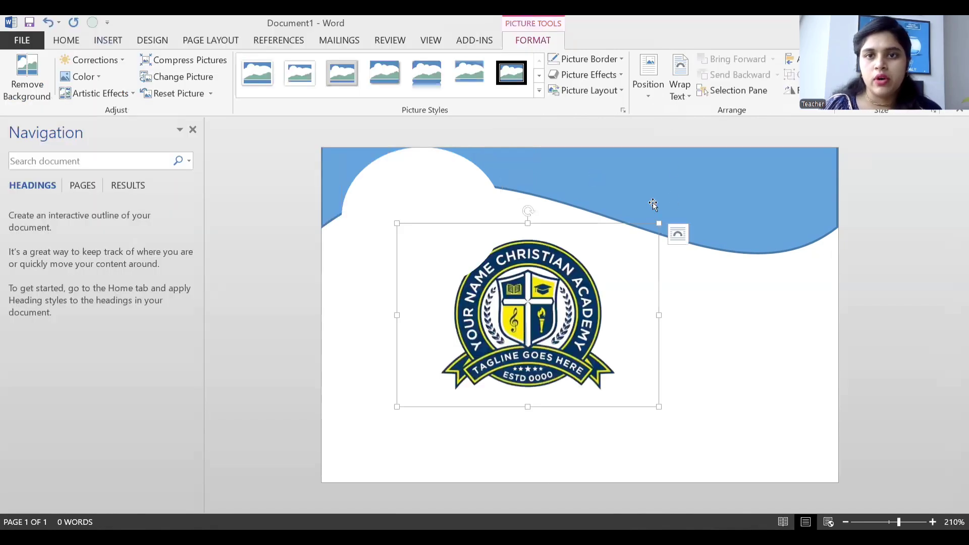
# Set the logo's text wrapping to In Front of Text and review the Send Backward and Bring Forward options.
pyautogui.click(695, 98)
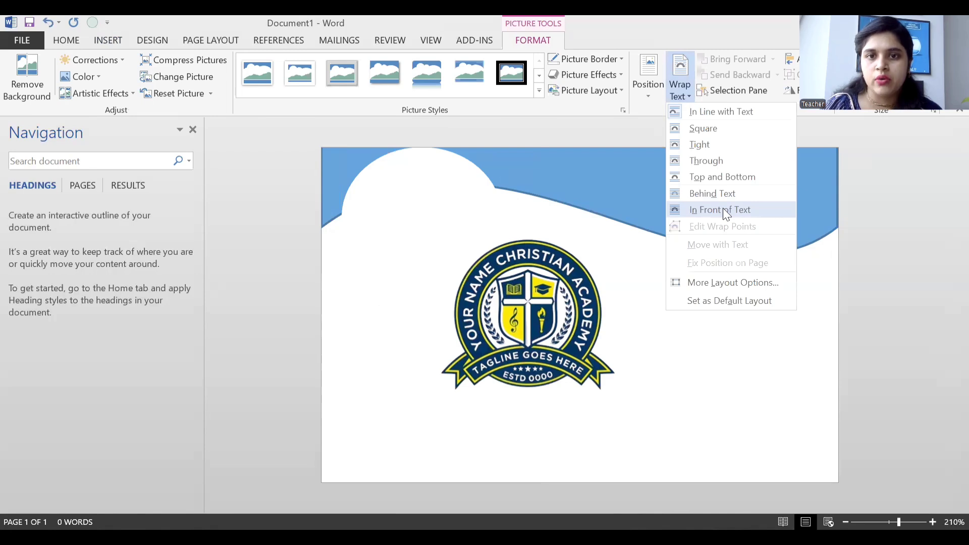
pyautogui.click(723, 211)
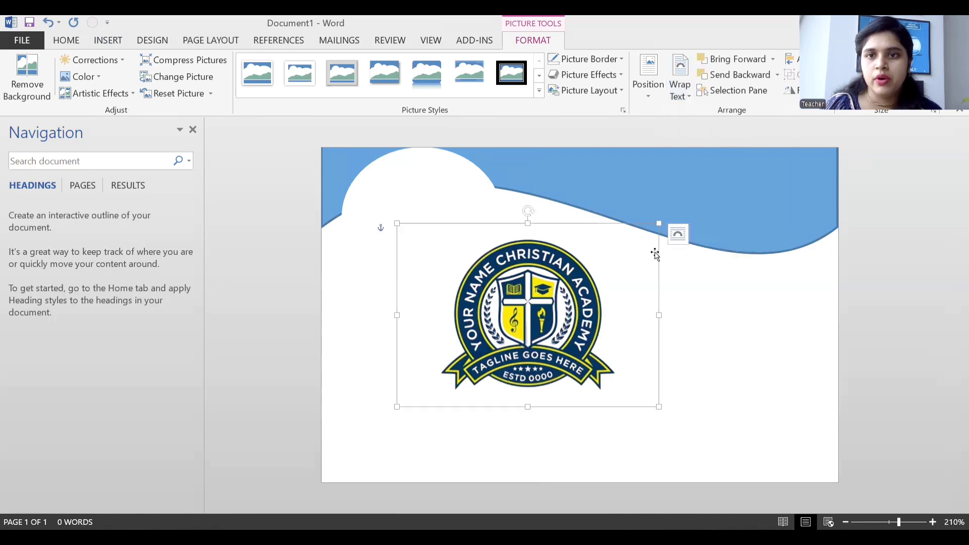
pyautogui.click(777, 74)
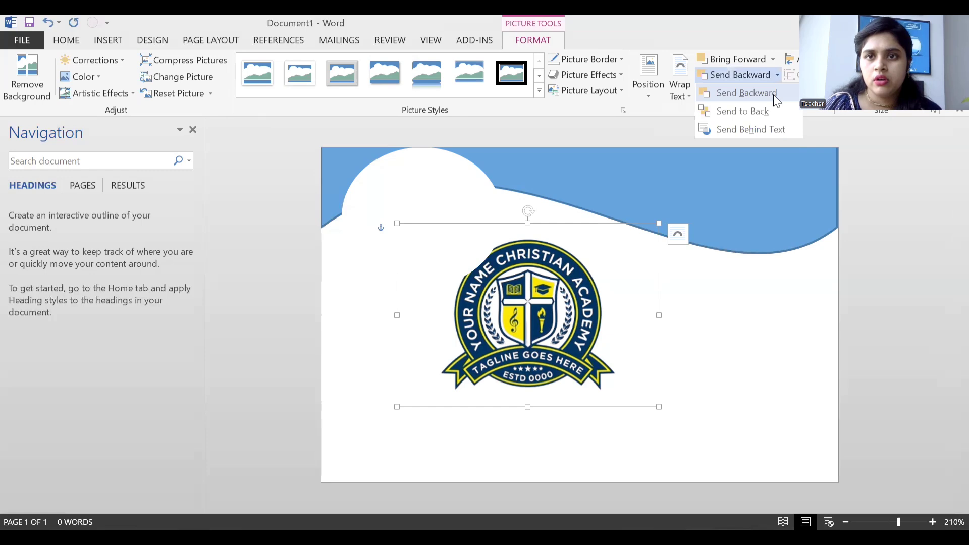
pyautogui.click(685, 167)
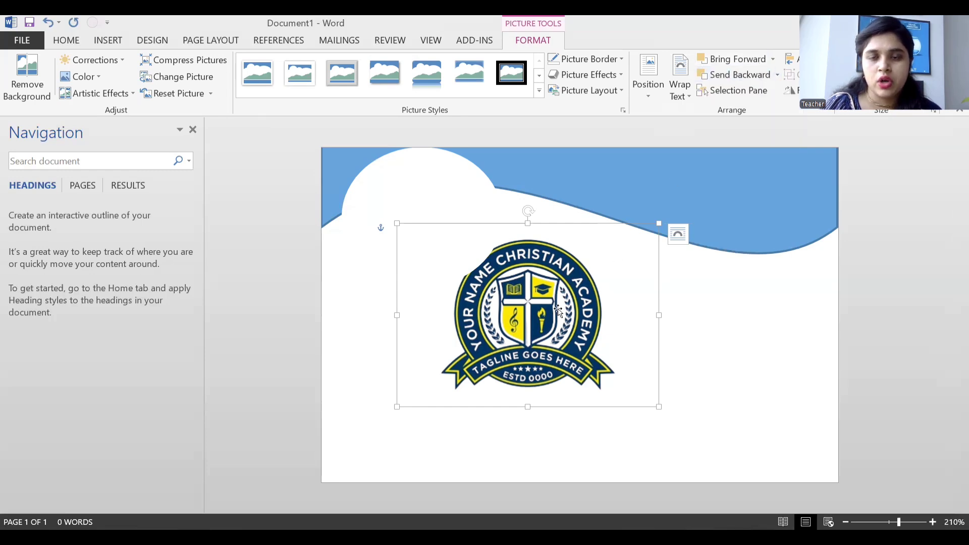
pyautogui.click(773, 59)
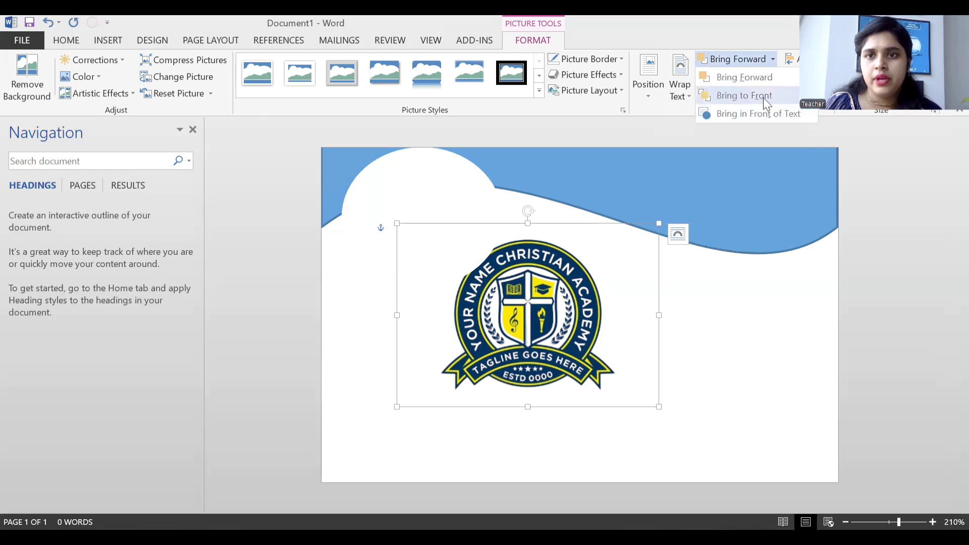
# Shrink the logo and move it under the white notch at the top-left.
pyautogui.moveTo(497, 243); pyautogui.dragTo(422, 206)
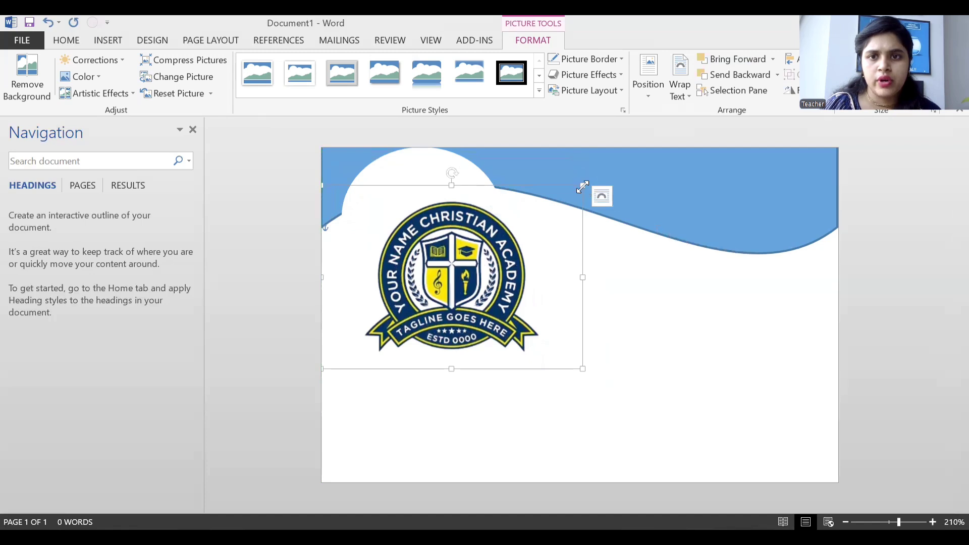
pyautogui.moveTo(581, 186); pyautogui.dragTo(529, 223)
pyautogui.moveTo(467, 238); pyautogui.dragTo(454, 244)
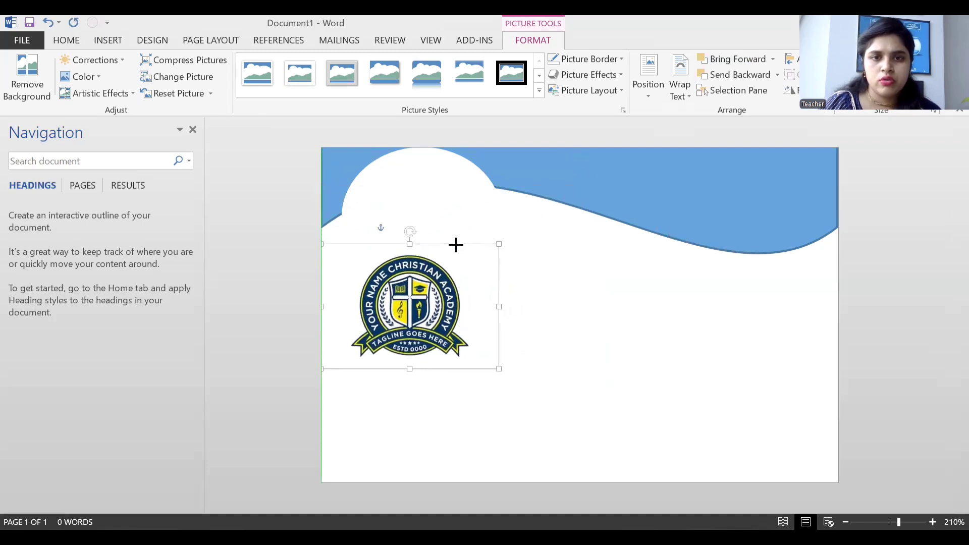
pyautogui.moveTo(395, 340); pyautogui.dragTo(404, 261)
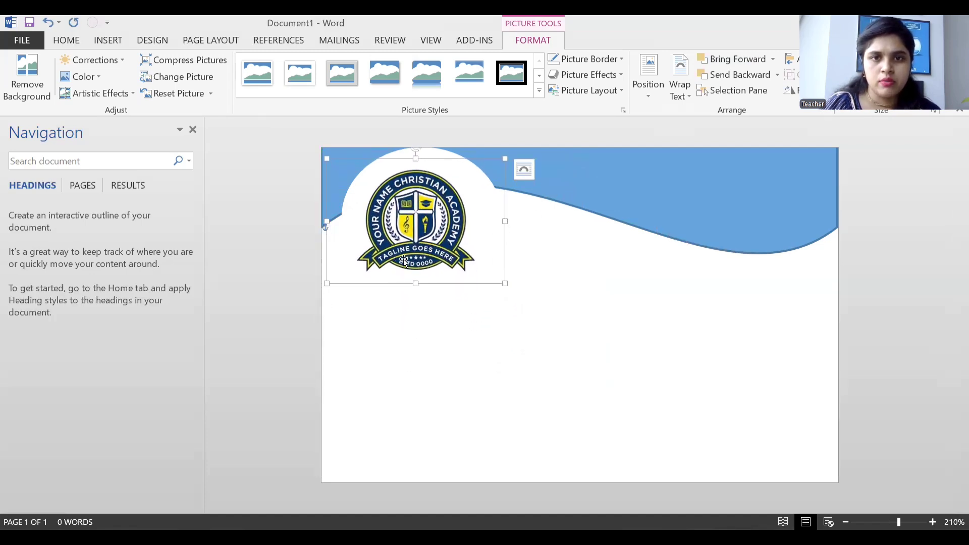
pyautogui.click(539, 321)
# Enlarge the logo slightly and fine-tune its position inside the notch.
pyautogui.click(483, 271)
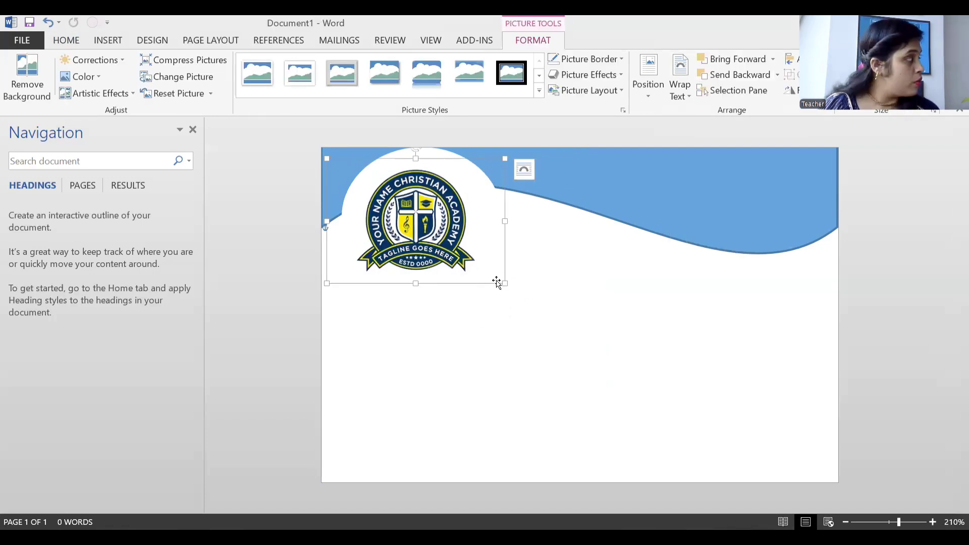
pyautogui.moveTo(504, 286); pyautogui.dragTo(528, 301)
pyautogui.moveTo(447, 227); pyautogui.dragTo(442, 217)
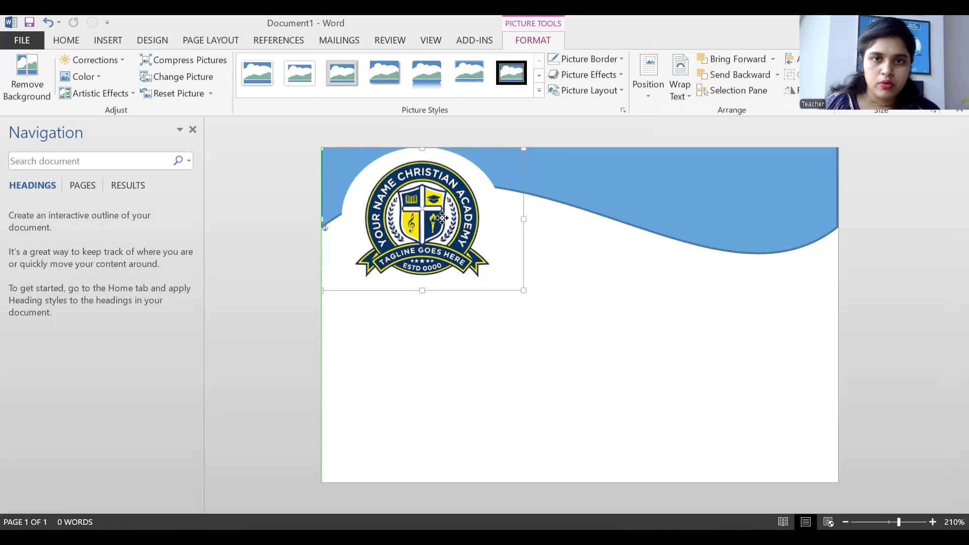
pyautogui.click(599, 287)
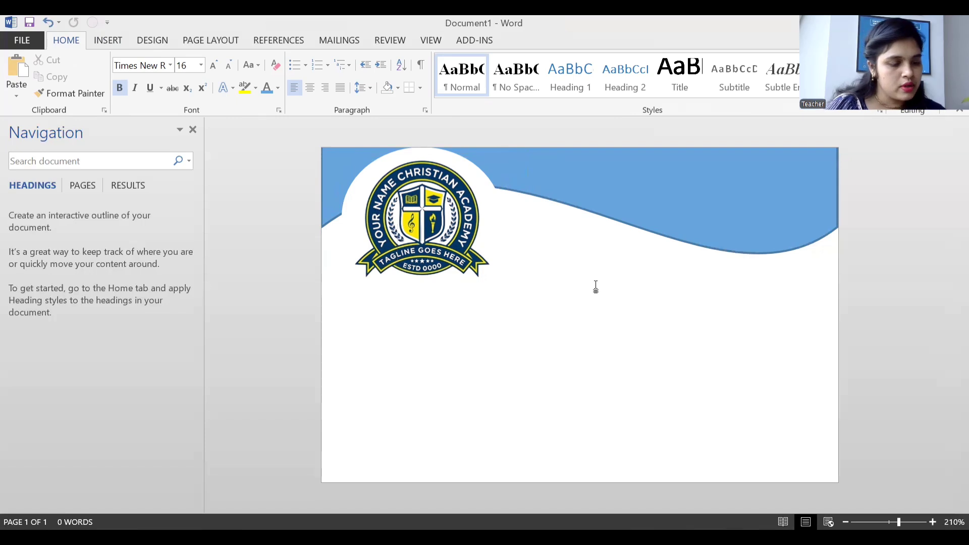
pyautogui.click(465, 254)
pyautogui.moveTo(519, 286); pyautogui.dragTo(530, 296)
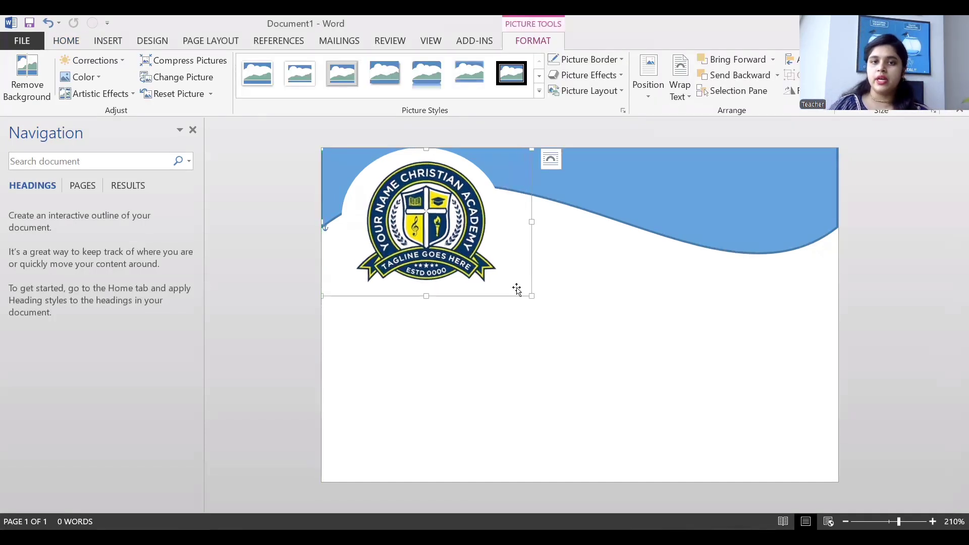
pyautogui.moveTo(455, 248); pyautogui.dragTo(453, 244)
pyautogui.click(651, 305)
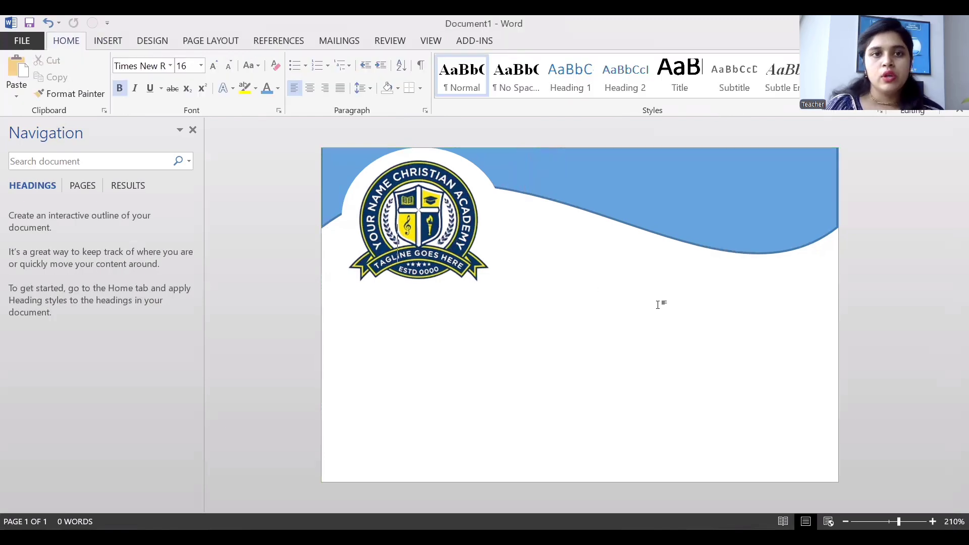
pyautogui.click(120, 40)
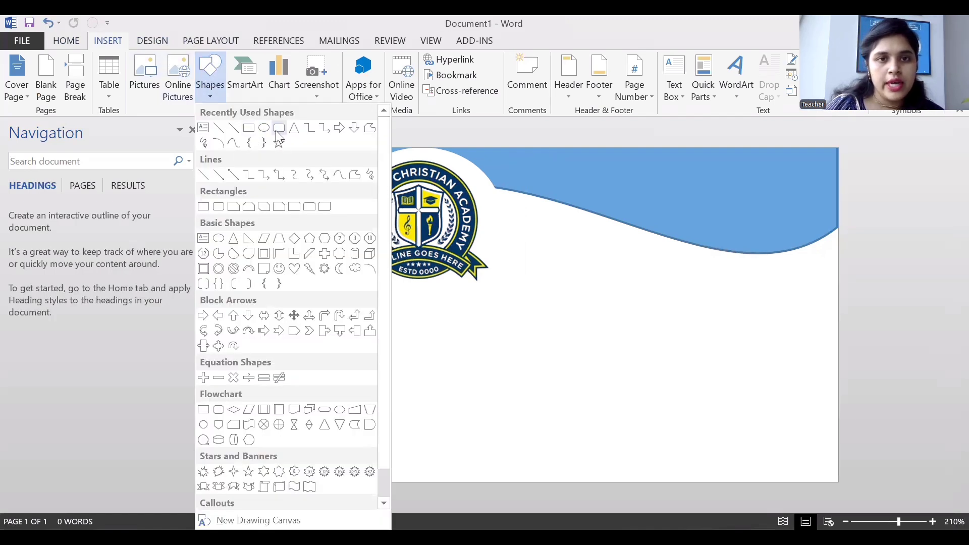
# Draw a rounded rectangle on the card's right side, below the header.
pyautogui.click(278, 130)
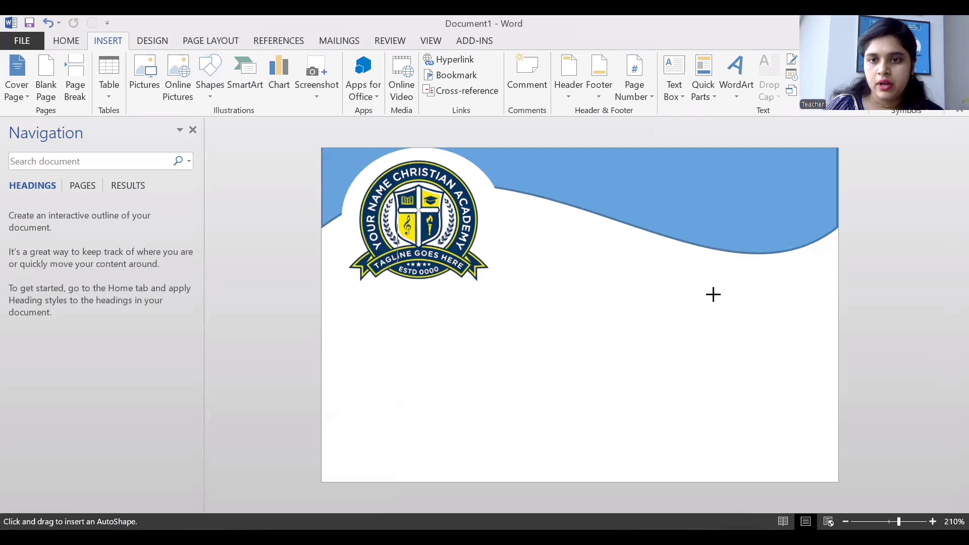
pyautogui.moveTo(708, 290)
pyautogui.mouseDown()
pyautogui.moveTo(765, 380)
pyautogui.moveTo(822, 426)
pyautogui.mouseUp()
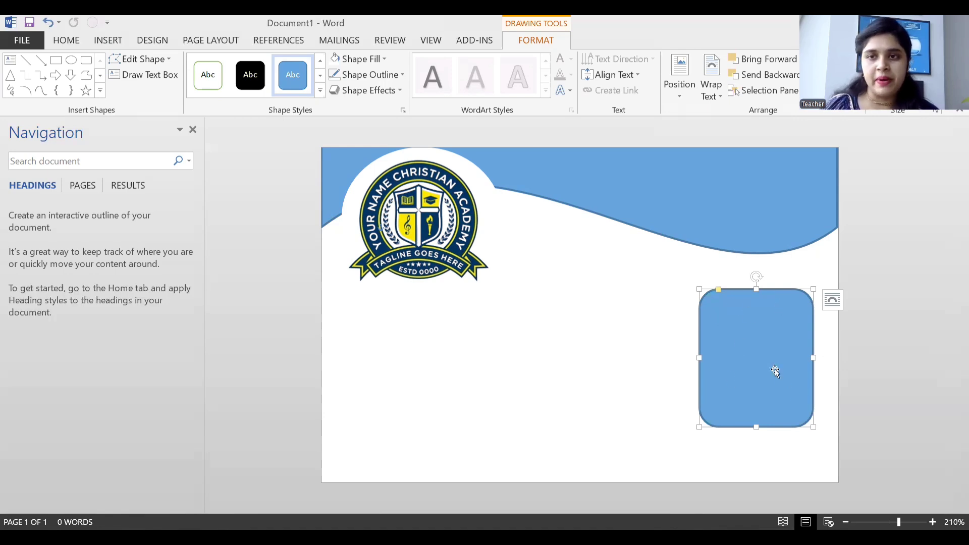
# Fill the rounded rectangle with the pngtree schoolgirl photo, then nudge it slightly right and down.
pyautogui.click(384, 60)
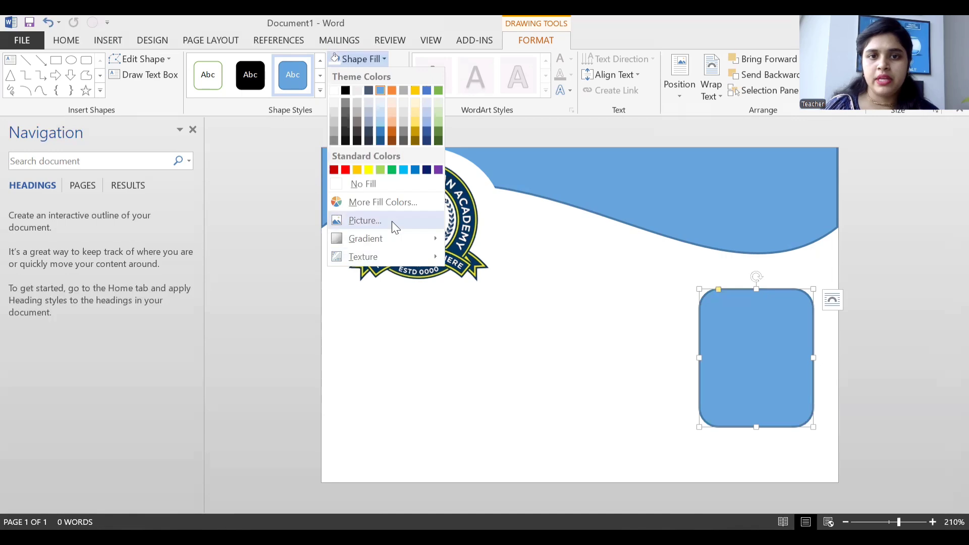
pyautogui.click(395, 222)
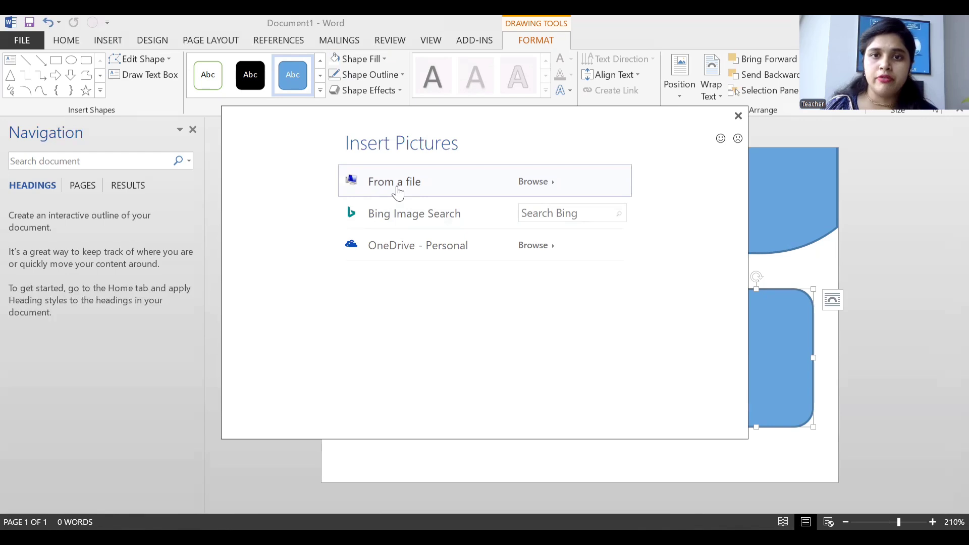
pyautogui.click(400, 192)
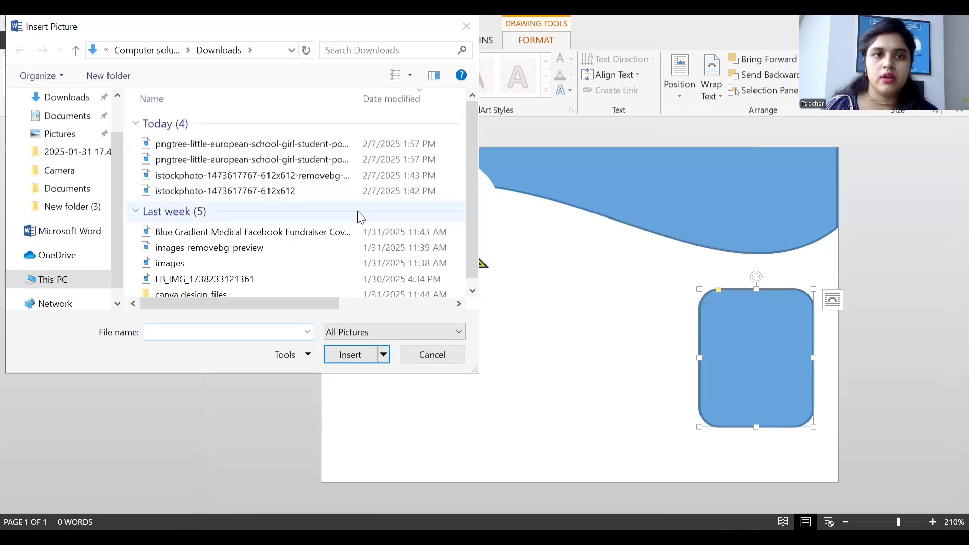
pyautogui.click(301, 177)
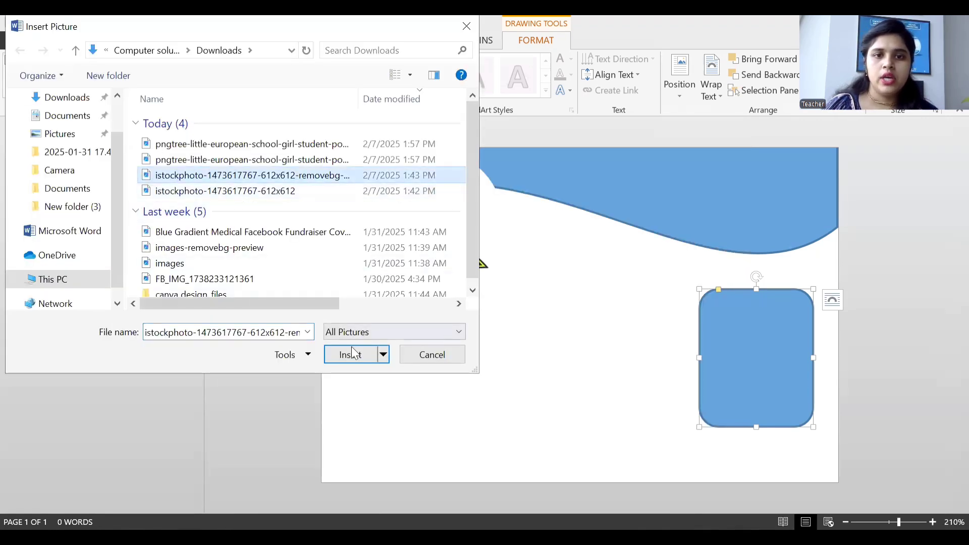
pyautogui.click(340, 146)
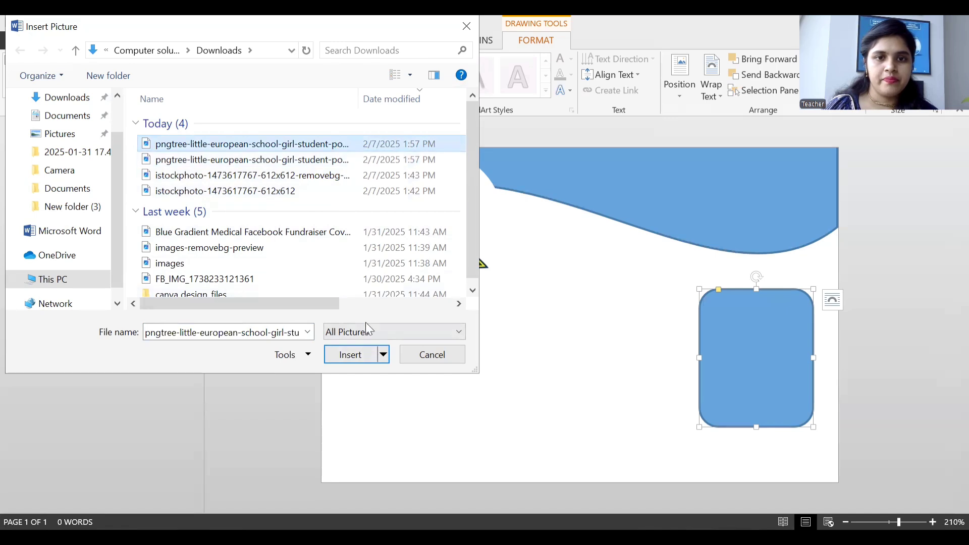
pyautogui.click(361, 349)
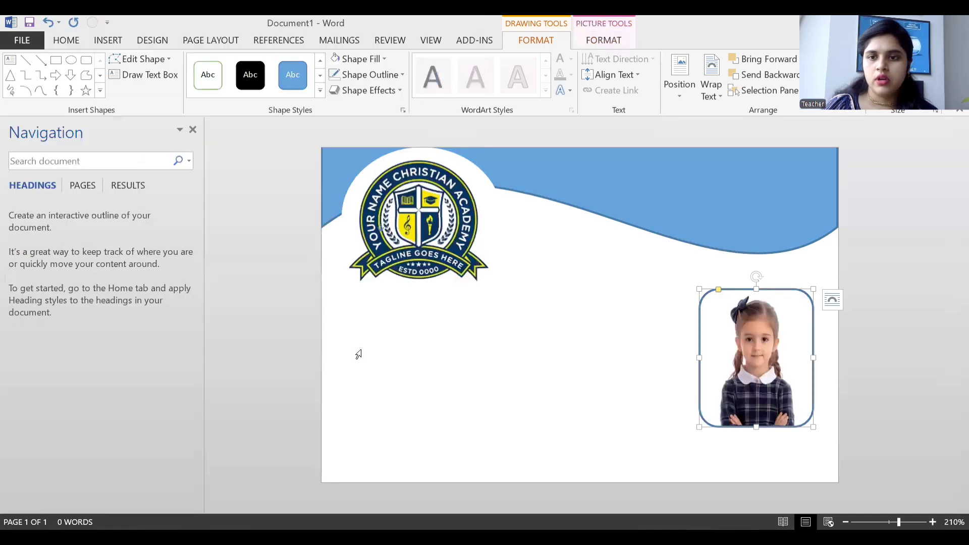
pyautogui.click(654, 346)
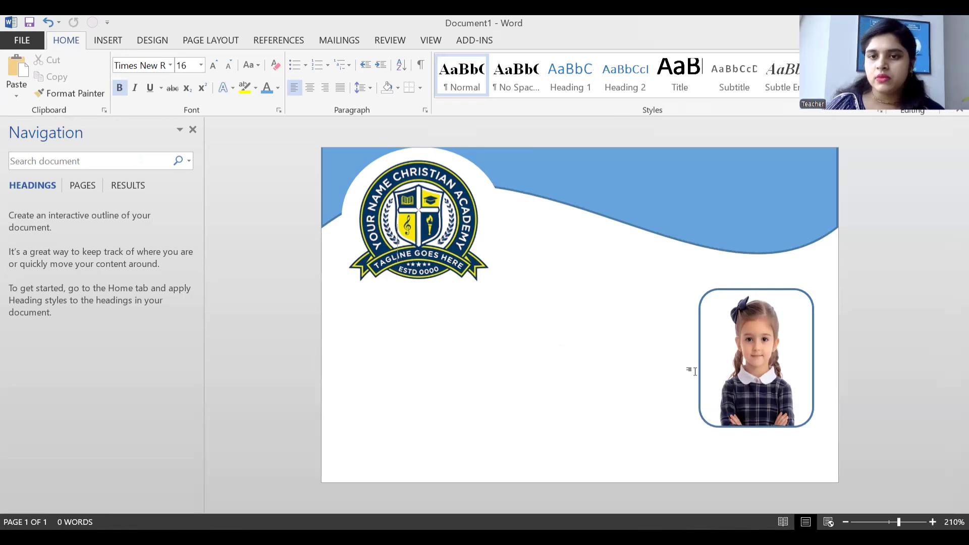
pyautogui.moveTo(701, 364); pyautogui.dragTo(706, 372)
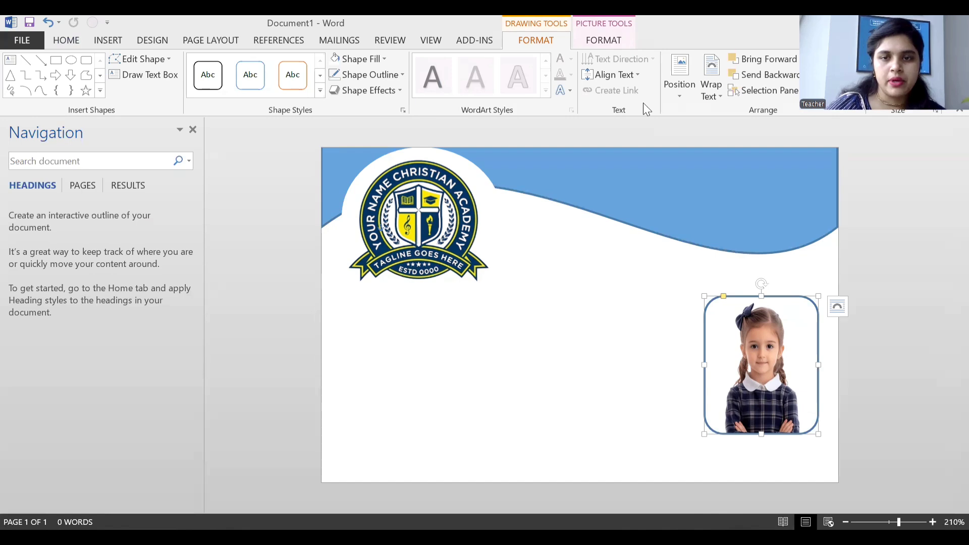
# Draw a thin rectangle across the bottom of the card.
pyautogui.click(106, 39)
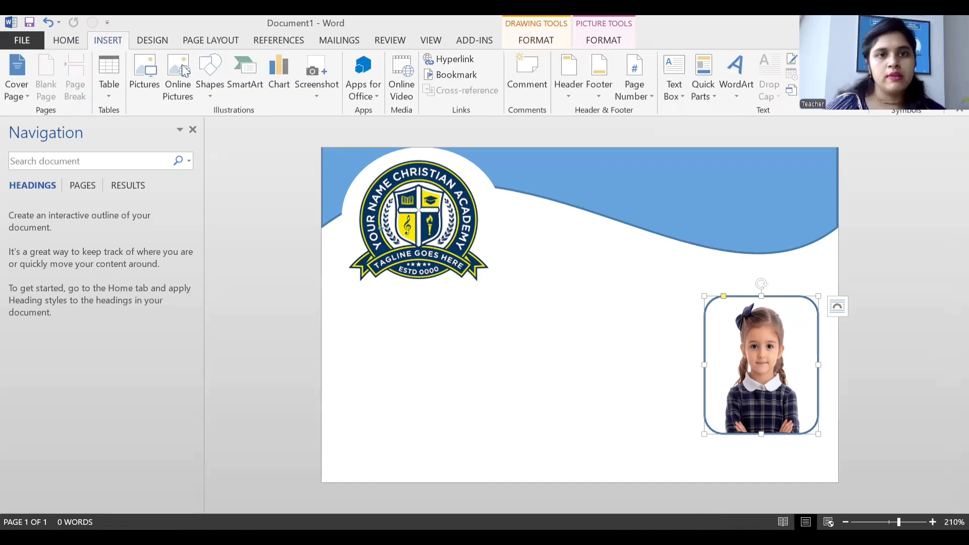
pyautogui.click(213, 92)
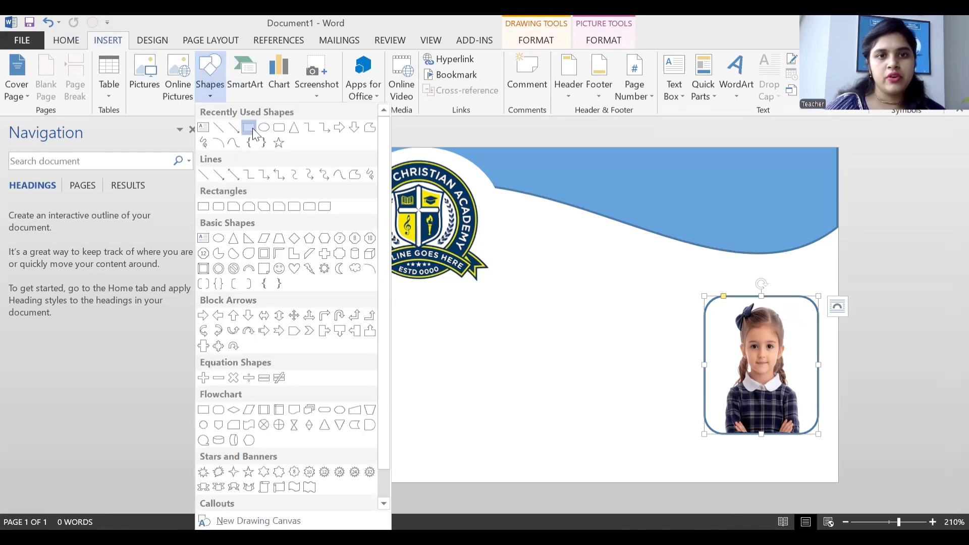
pyautogui.click(249, 128)
pyautogui.moveTo(328, 445)
pyautogui.mouseDown()
pyautogui.moveTo(593, 477)
pyautogui.moveTo(833, 469)
pyautogui.moveTo(834, 461)
pyautogui.mouseUp()
# Move the bar to the page bottom and stretch it across the full page width.
pyautogui.moveTo(637, 457)
pyautogui.mouseDown()
pyautogui.moveTo(636, 474)
pyautogui.moveTo(620, 482)
pyautogui.moveTo(634, 491)
pyautogui.moveTo(634, 477)
pyautogui.mouseUp()
pyautogui.moveTo(828, 469); pyautogui.dragTo(787, 471)
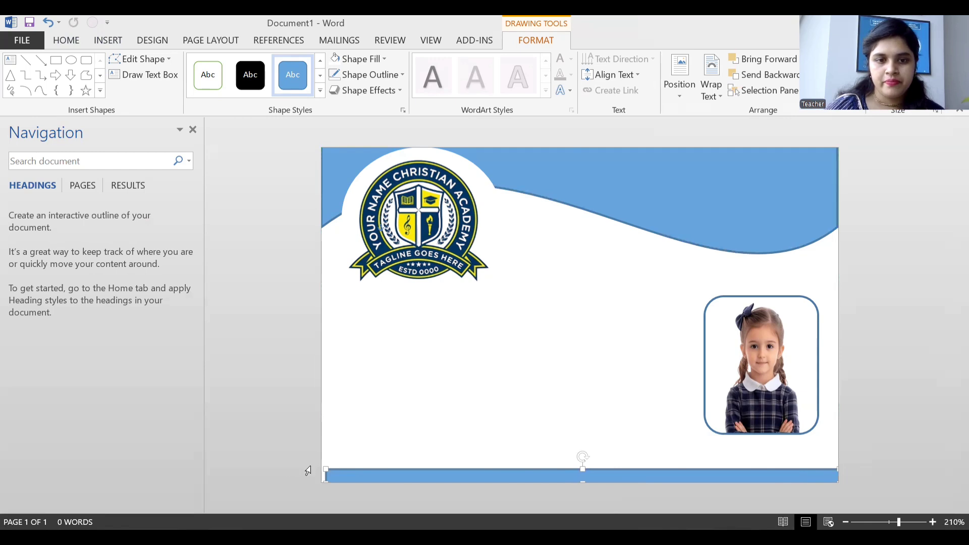
pyautogui.moveTo(325, 468); pyautogui.dragTo(321, 467)
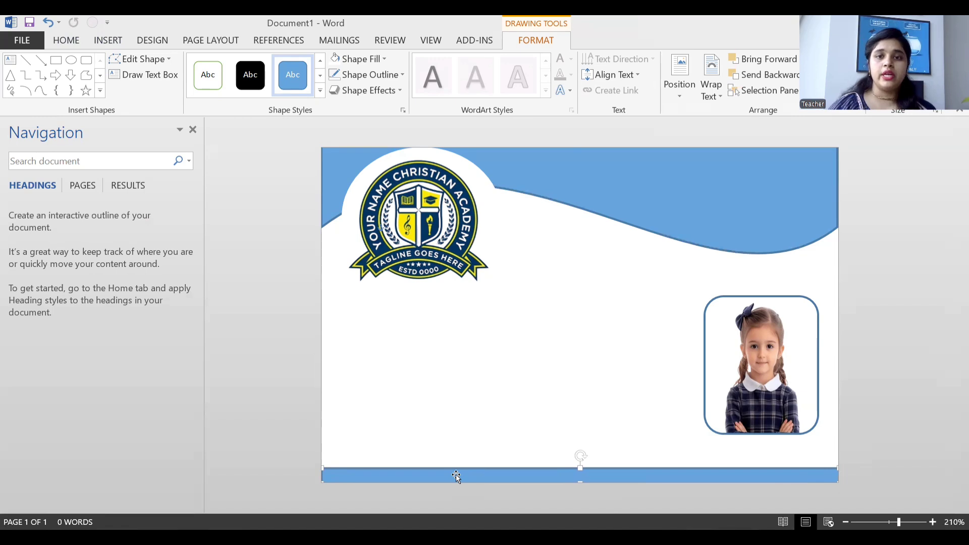
pyautogui.click(701, 191)
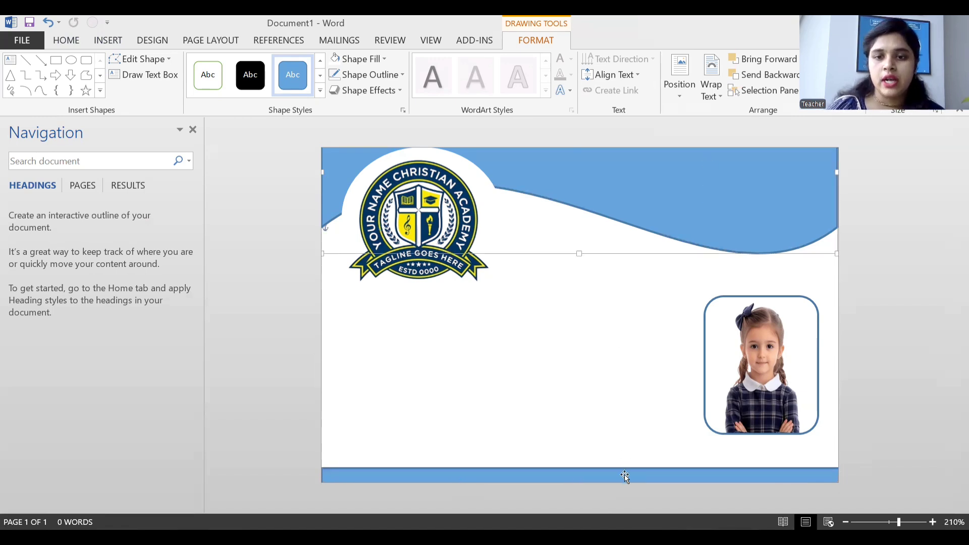
pyautogui.click(626, 477)
# Give the wavy header a dark blue gradient fill.
pyautogui.click(689, 205)
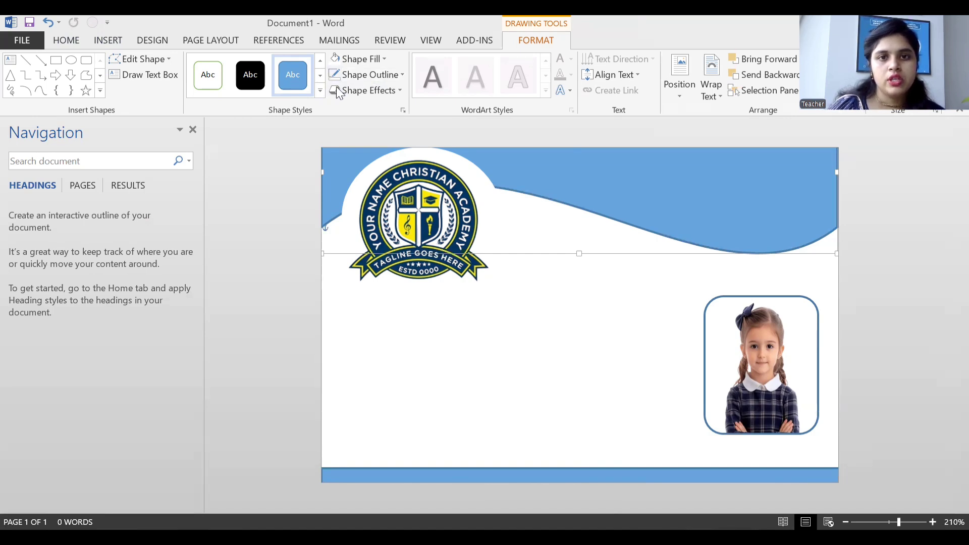
pyautogui.click(384, 59)
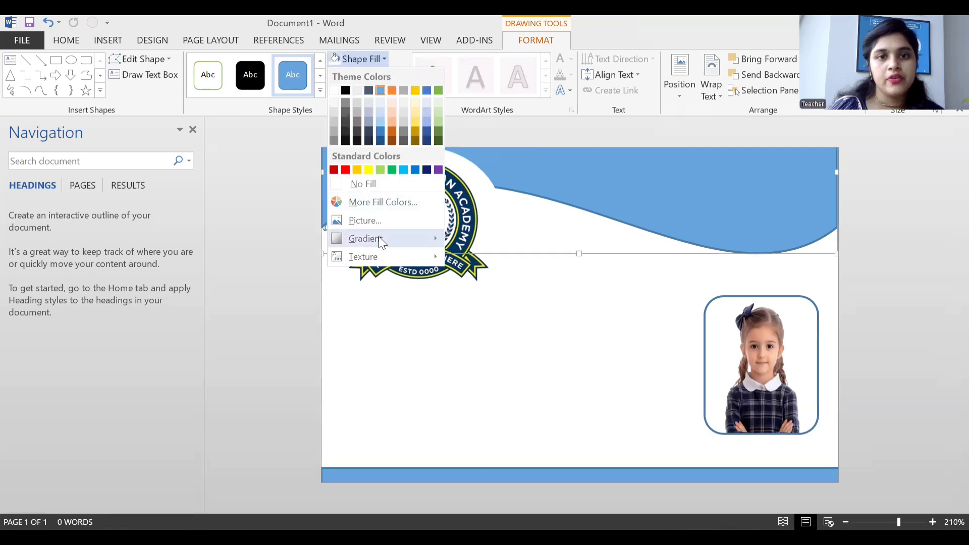
pyautogui.click(381, 239)
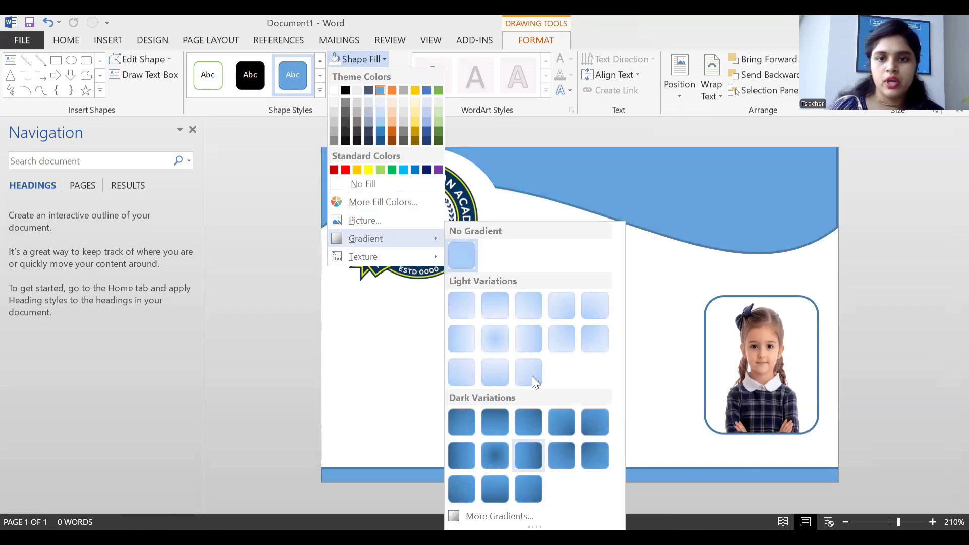
pyautogui.click(530, 457)
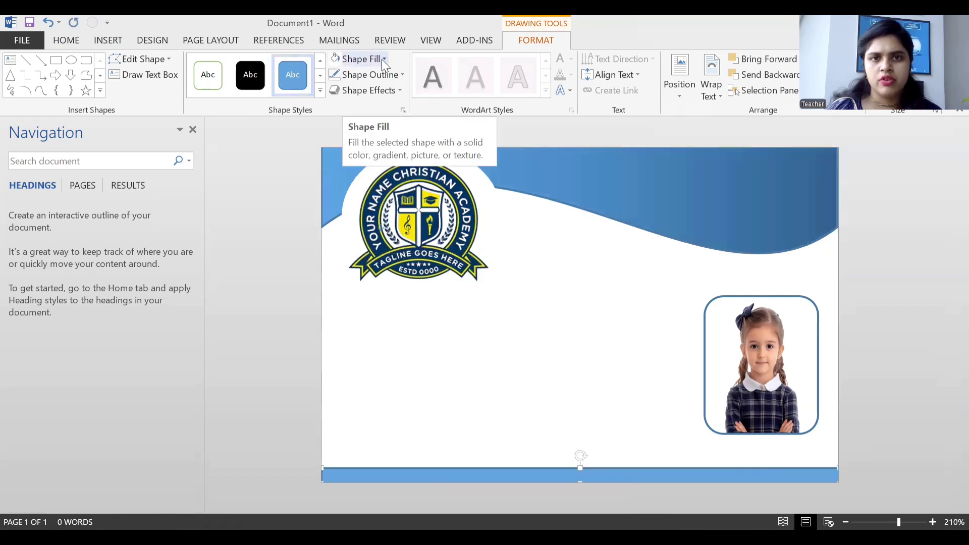
# Apply the same dark blue gradient fill to the bottom strip.
pyautogui.click(359, 58)
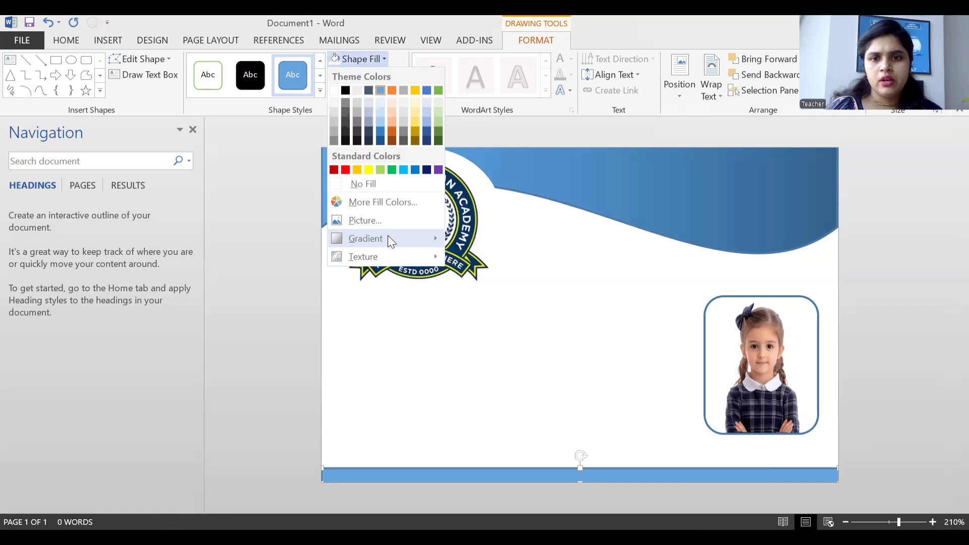
pyautogui.moveTo(388, 238)
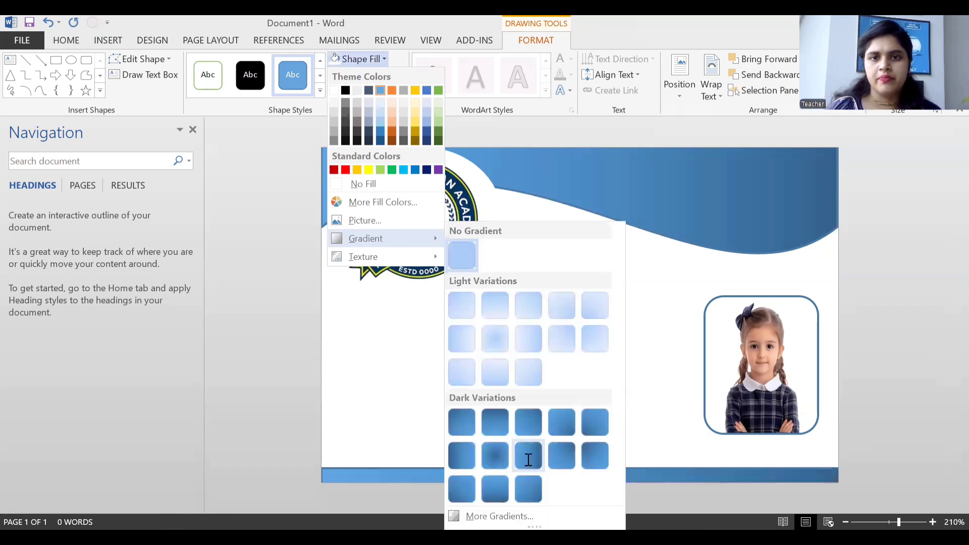
pyautogui.click(528, 460)
pyautogui.click(566, 240)
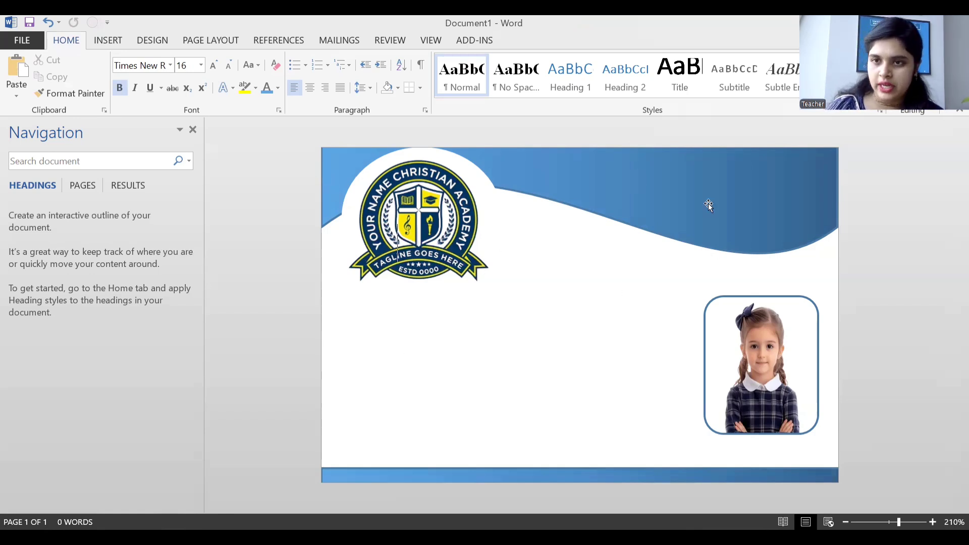
# Start a custom text box with Insert > Text Box > Draw Text Box.
pyautogui.click(109, 42)
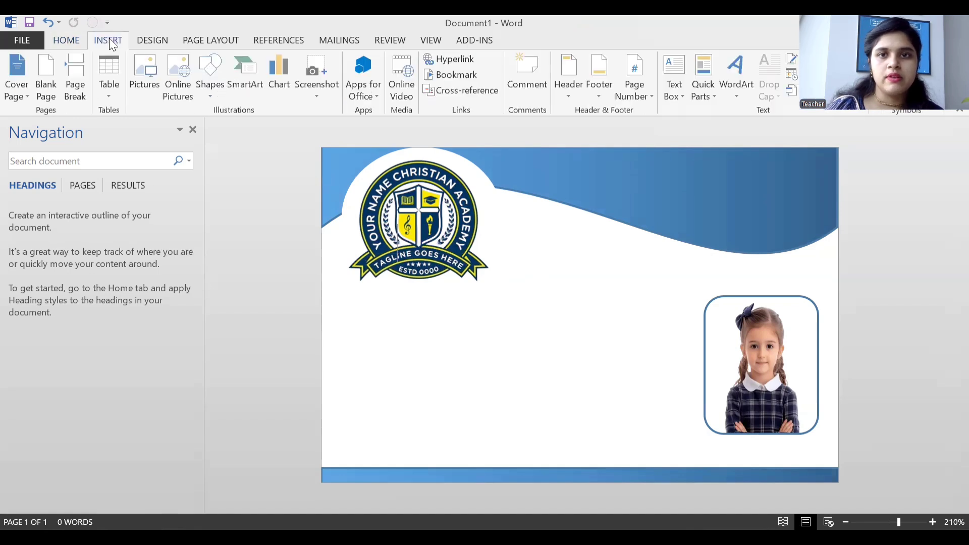
pyautogui.click(668, 99)
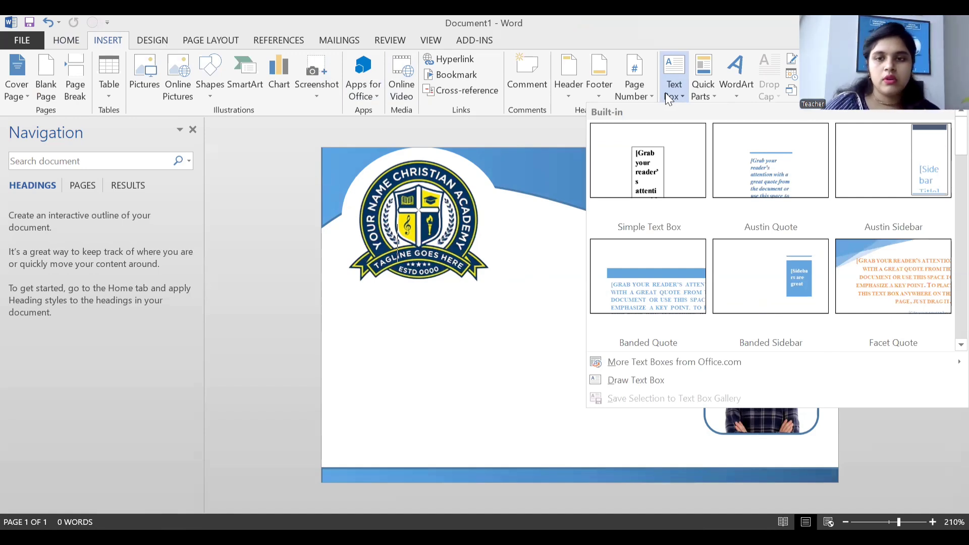
pyautogui.click(637, 379)
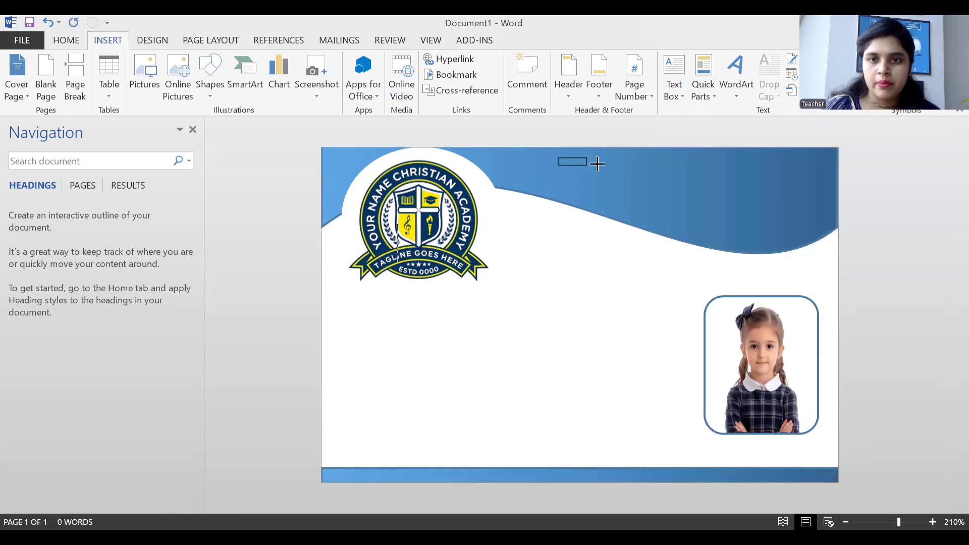
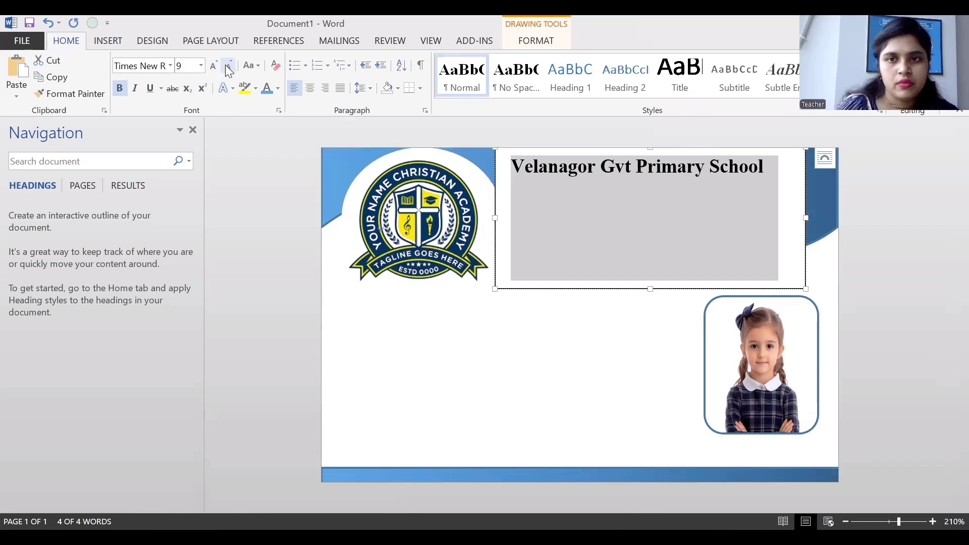
# Change the school title's font to Bernard MT Condensed.
pyautogui.click(170, 66)
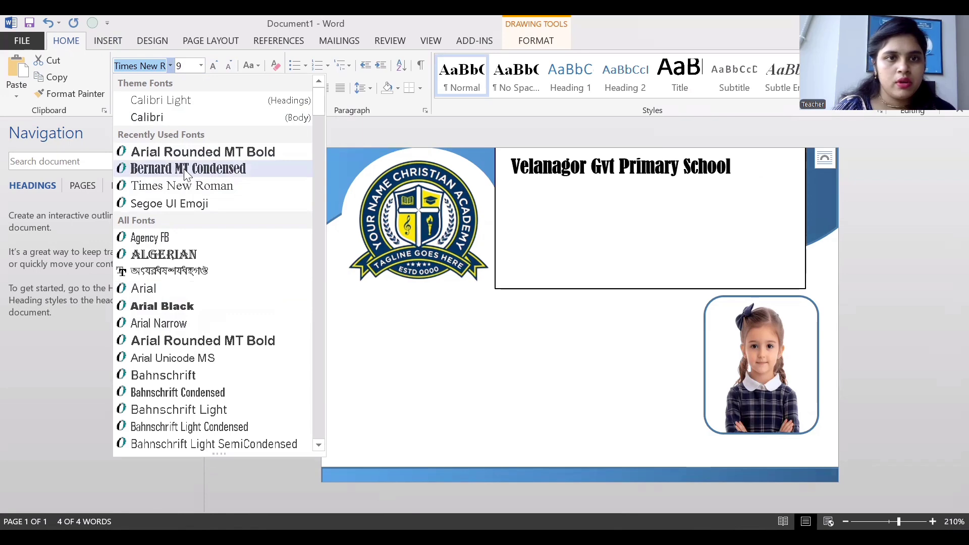
pyautogui.scroll(-4, 186, 177)
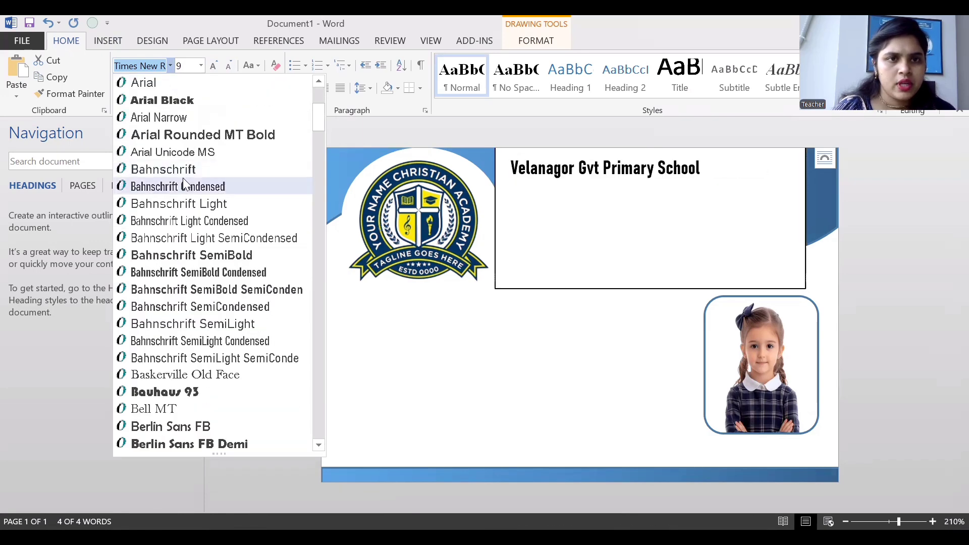
pyautogui.scroll(-1, 206, 267)
pyautogui.scroll(1, 205, 268)
pyautogui.scroll(-1, 205, 268)
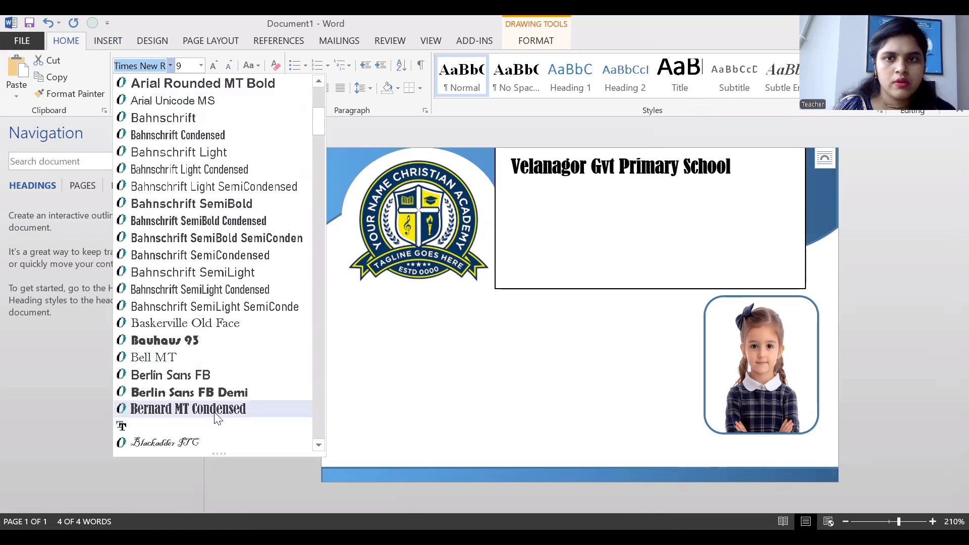
pyautogui.scroll(-1, 198, 240)
pyautogui.scroll(6, 196, 189)
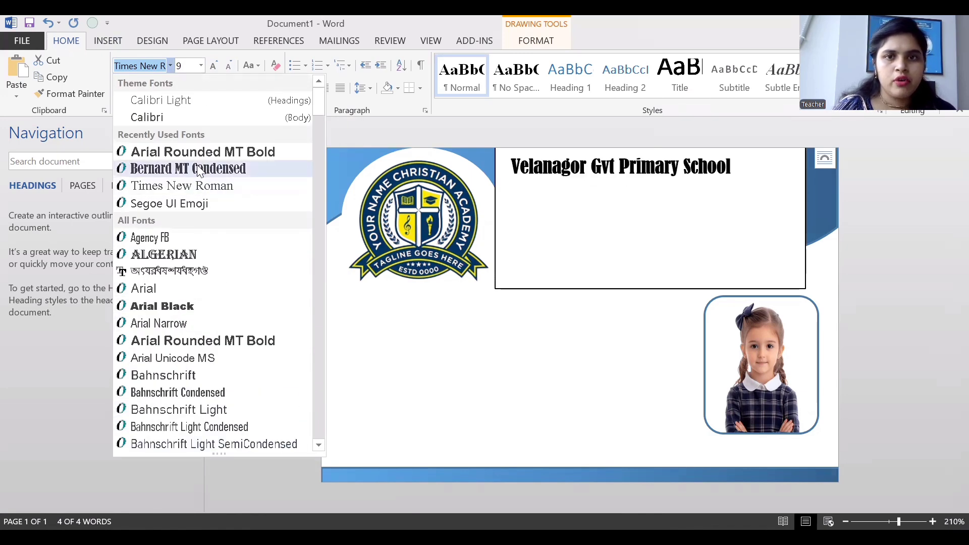
pyautogui.click(199, 169)
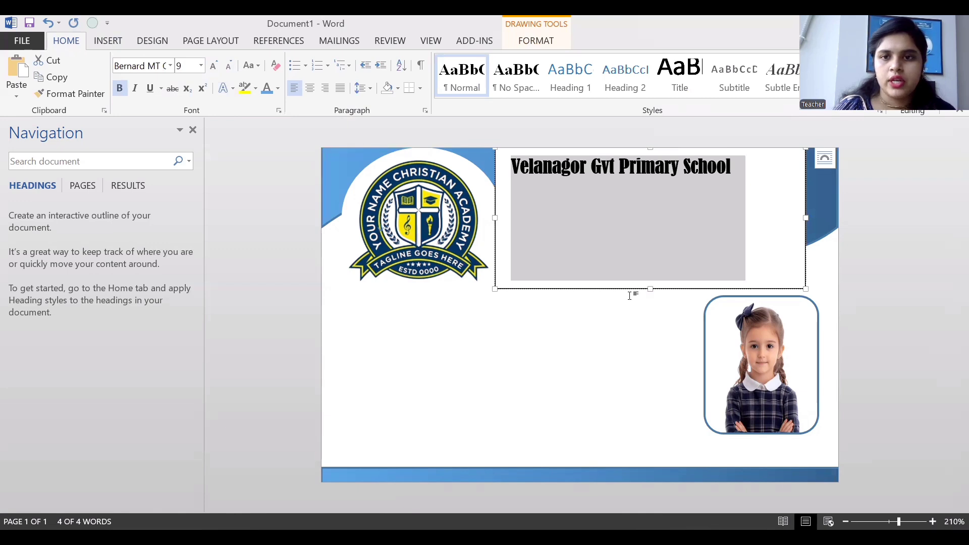
# Shrink the title text box to a single line and shift it slightly right.
pyautogui.moveTo(650, 289); pyautogui.dragTo(653, 187)
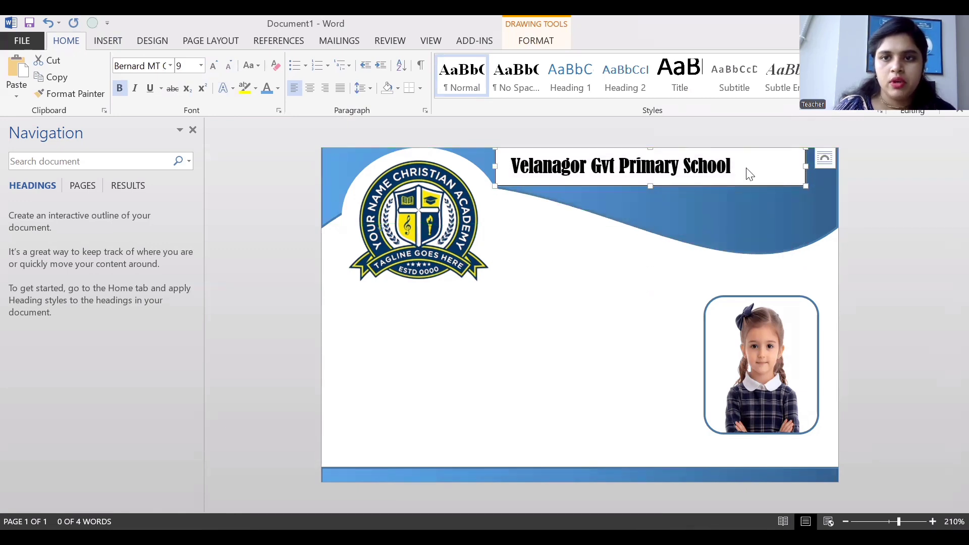
pyautogui.moveTo(751, 186)
pyautogui.mouseDown()
pyautogui.moveTo(760, 192)
pyautogui.moveTo(761, 182)
pyautogui.mouseUp()
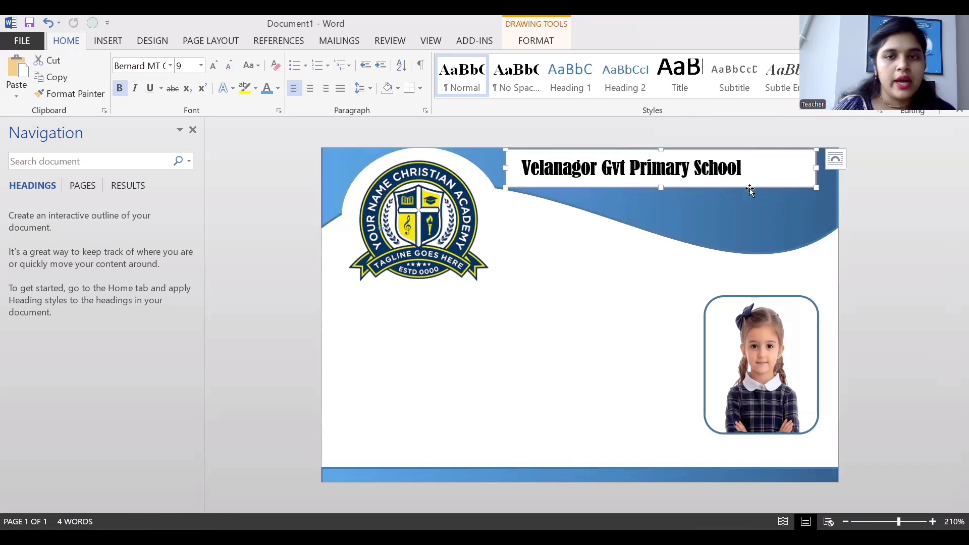
pyautogui.moveTo(587, 167); pyautogui.dragTo(751, 167)
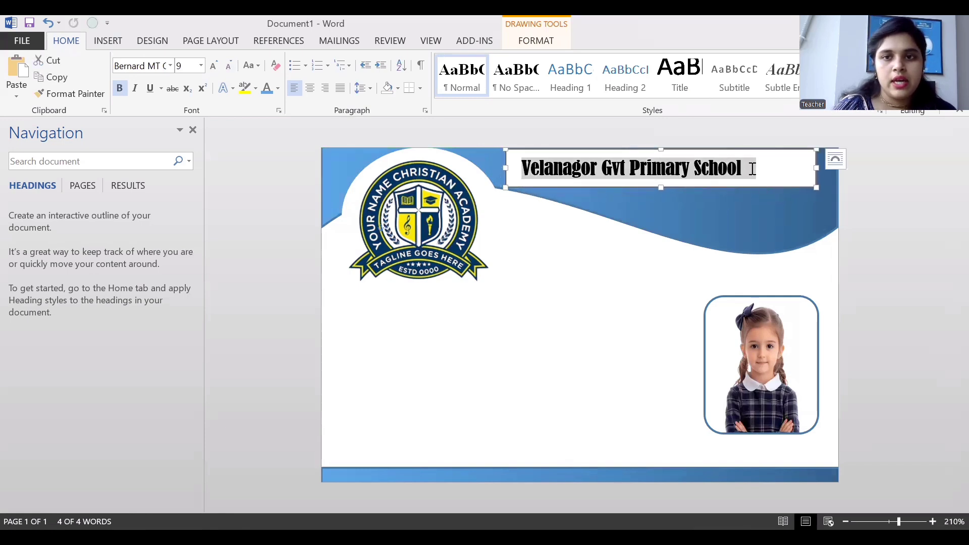
pyautogui.click(756, 190)
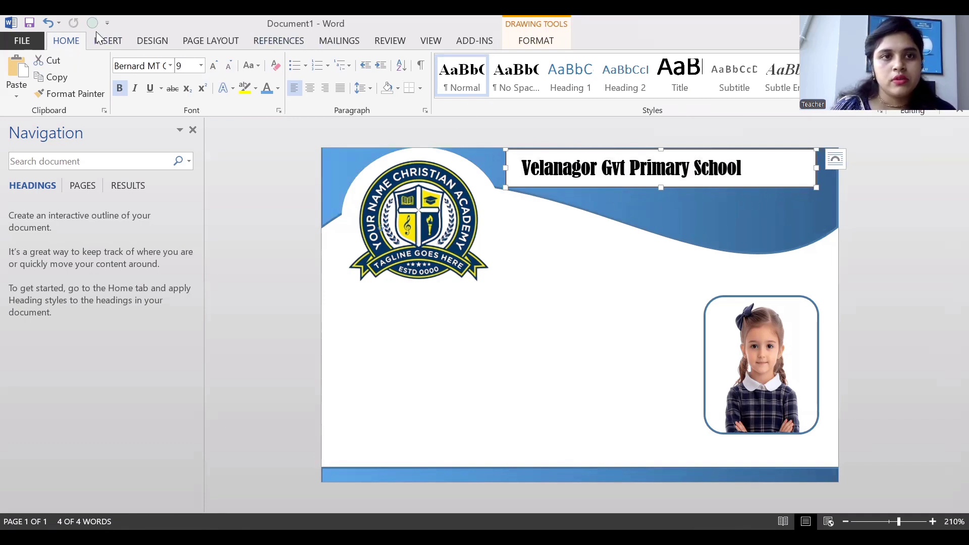
pyautogui.click(109, 43)
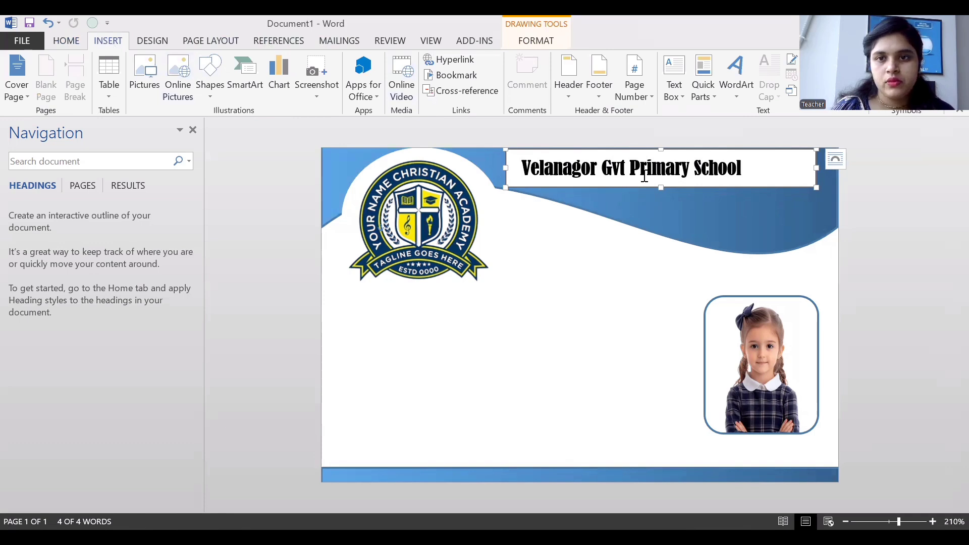
# Set the title box to No Fill and No Outline so the blue wave shows through.
pyautogui.click(548, 44)
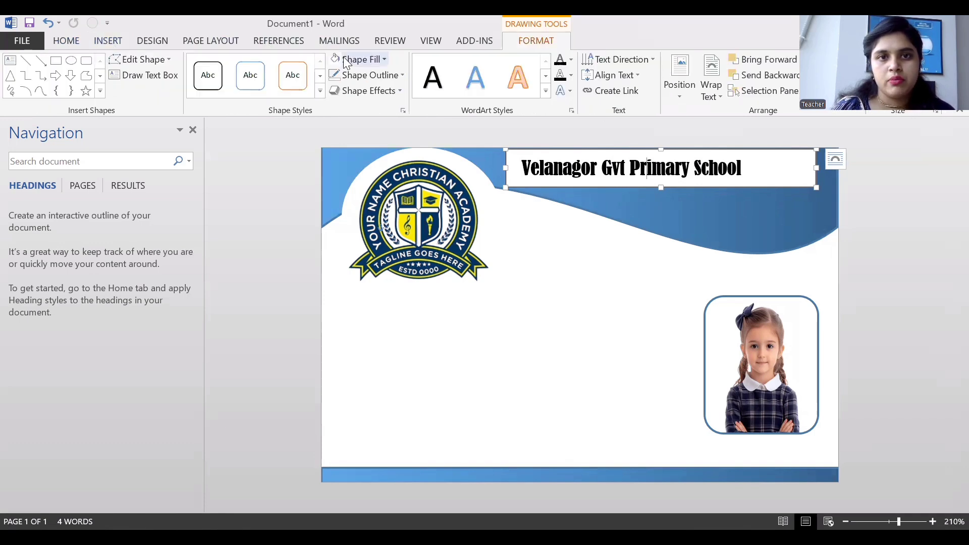
pyautogui.click(383, 60)
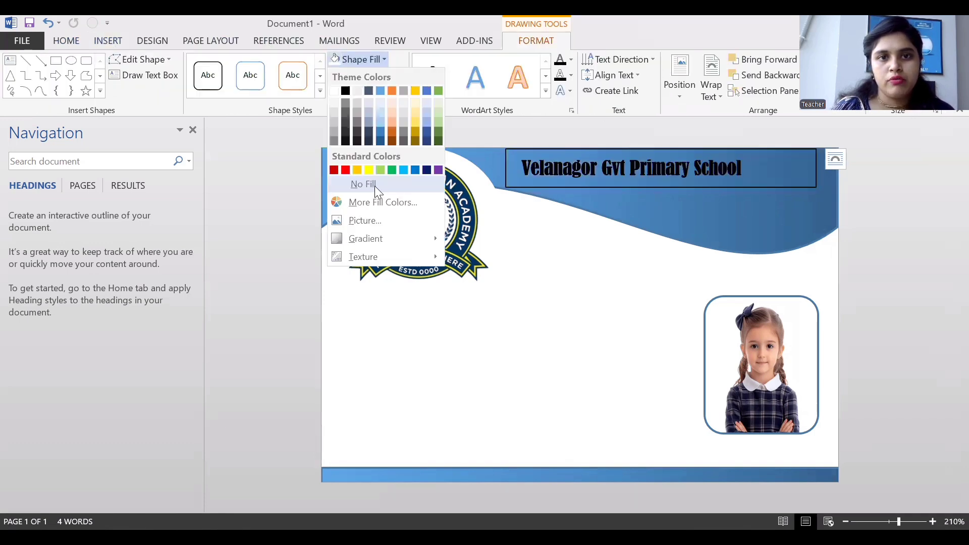
pyautogui.click(374, 185)
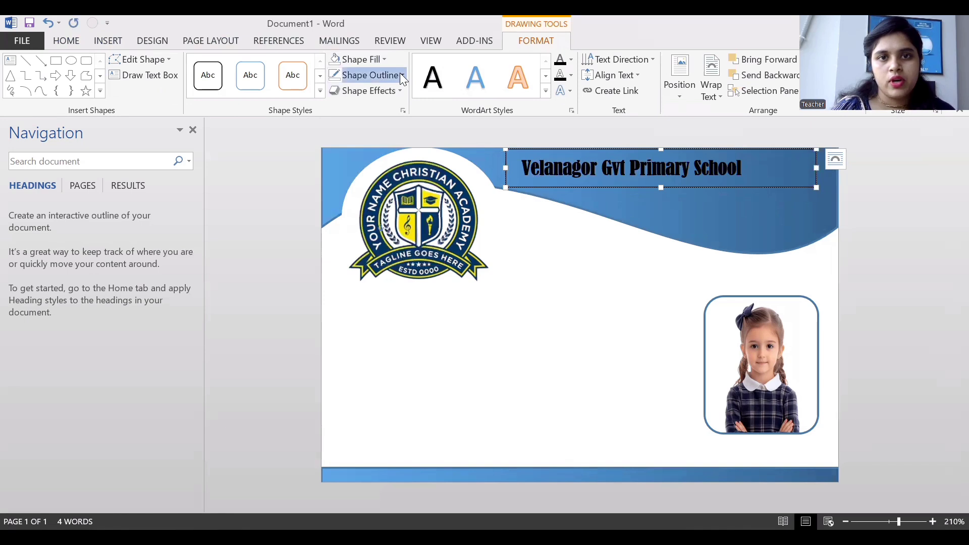
pyautogui.click(399, 73)
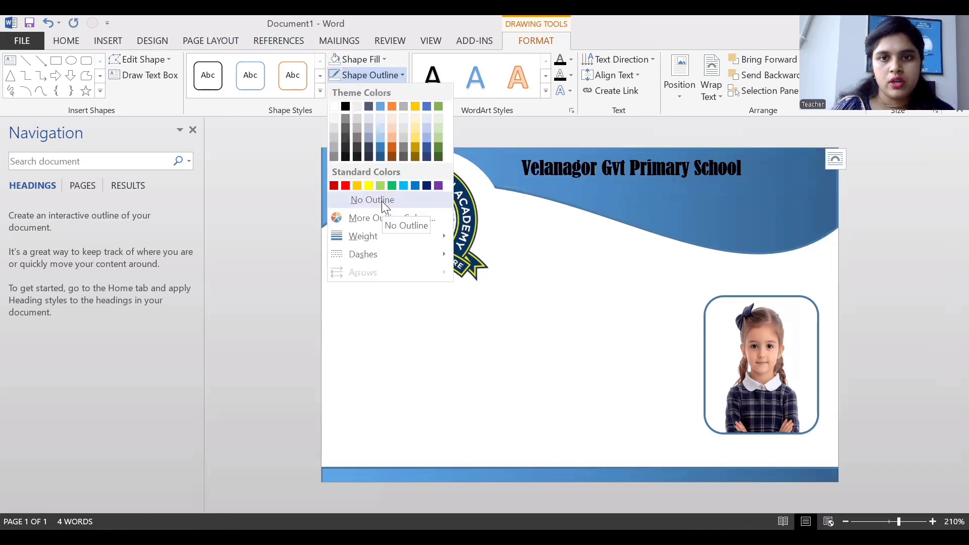
pyautogui.click(382, 201)
pyautogui.moveTo(522, 169); pyautogui.dragTo(738, 169)
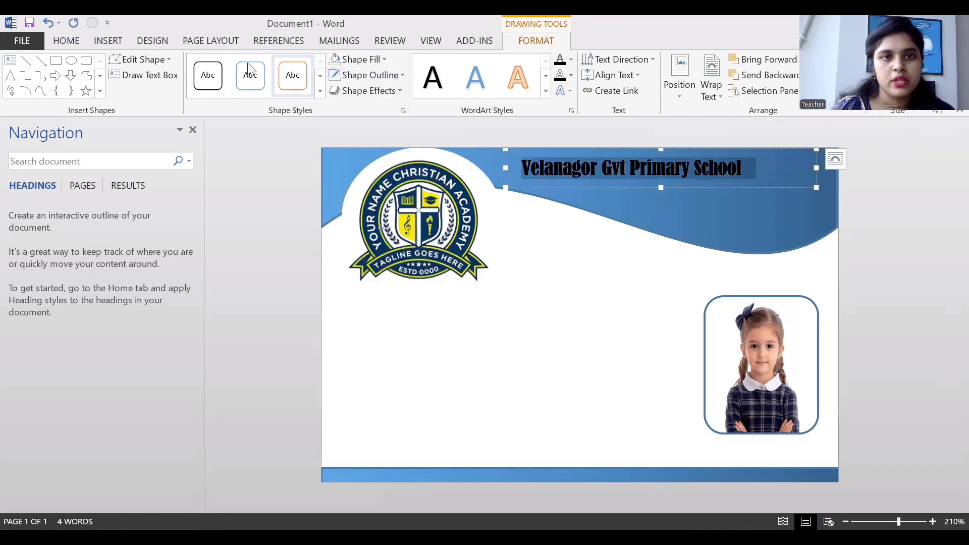
pyautogui.click(73, 40)
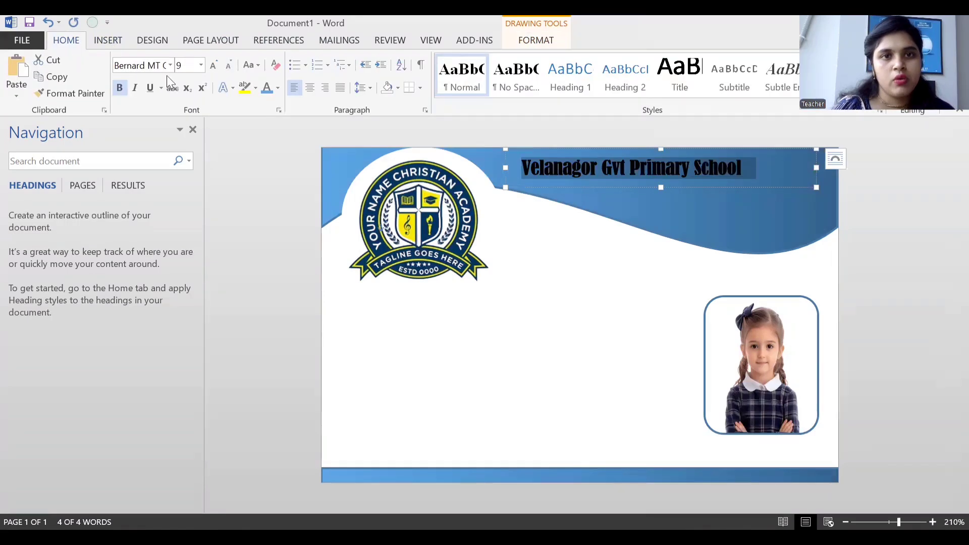
# Make the title text white and grow it to 11 pt.
pyautogui.click(278, 86)
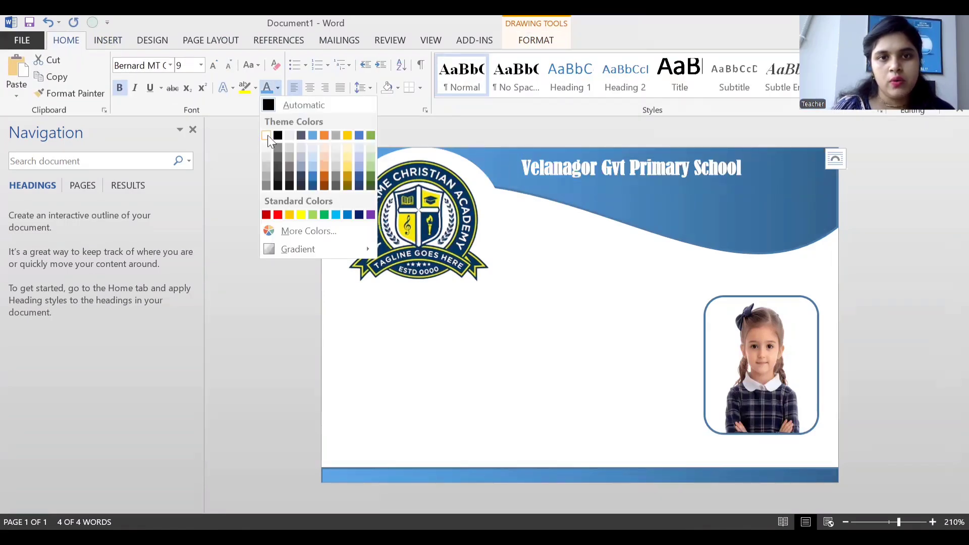
pyautogui.click(268, 135)
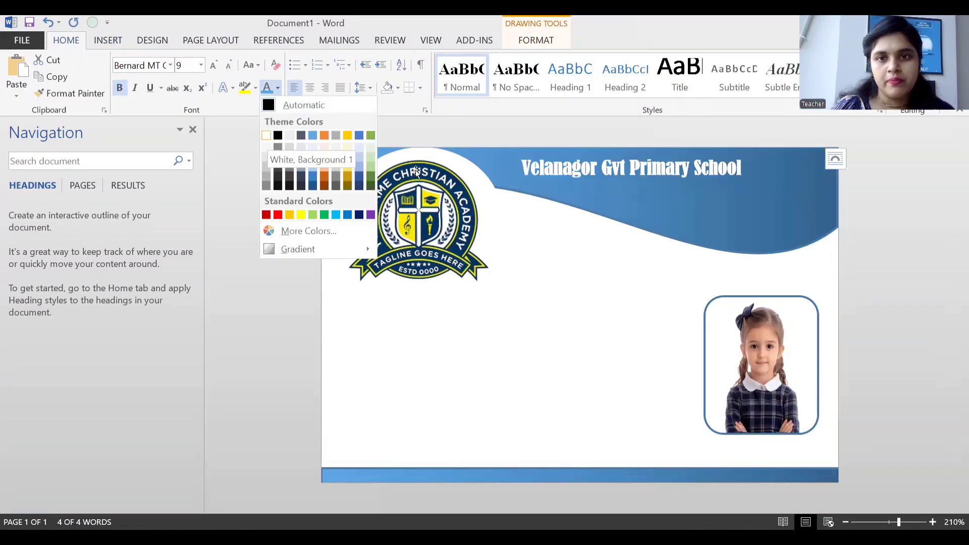
pyautogui.click(213, 68)
pyautogui.click(213, 68)
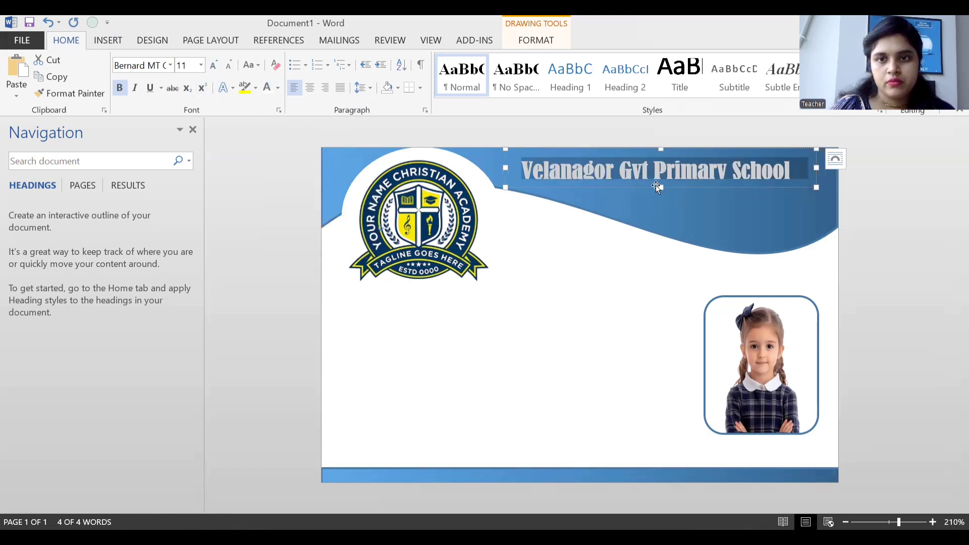
# Enlarge the title box to the card's right edge and nudge the blue wave slightly.
pyautogui.moveTo(661, 187); pyautogui.dragTo(662, 202)
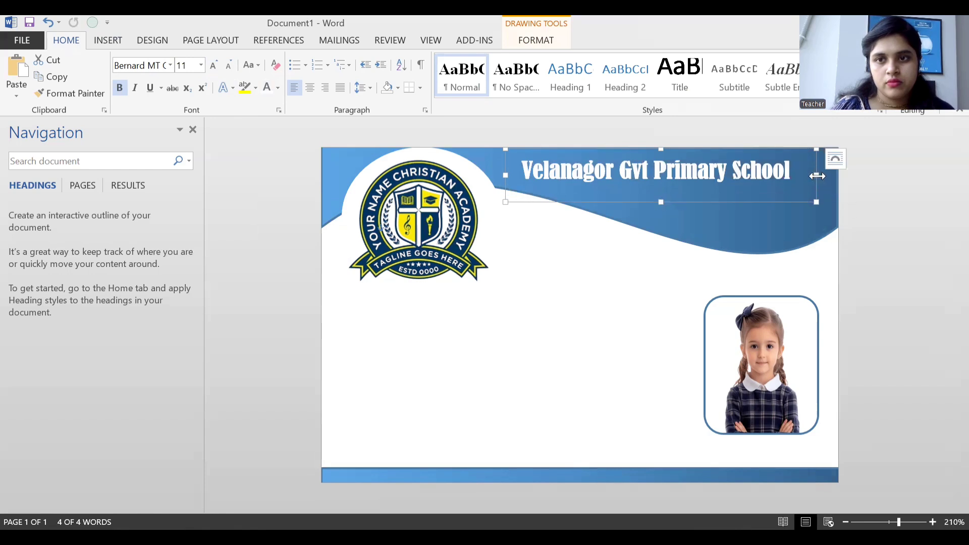
pyautogui.moveTo(817, 175); pyautogui.dragTo(835, 176)
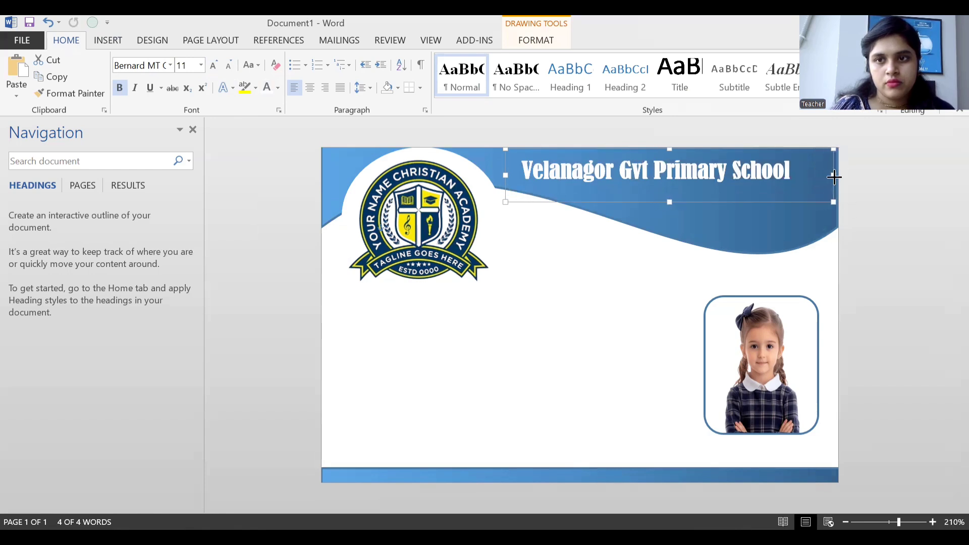
pyautogui.click(721, 203)
pyautogui.moveTo(721, 201); pyautogui.dragTo(717, 203)
pyautogui.click(683, 283)
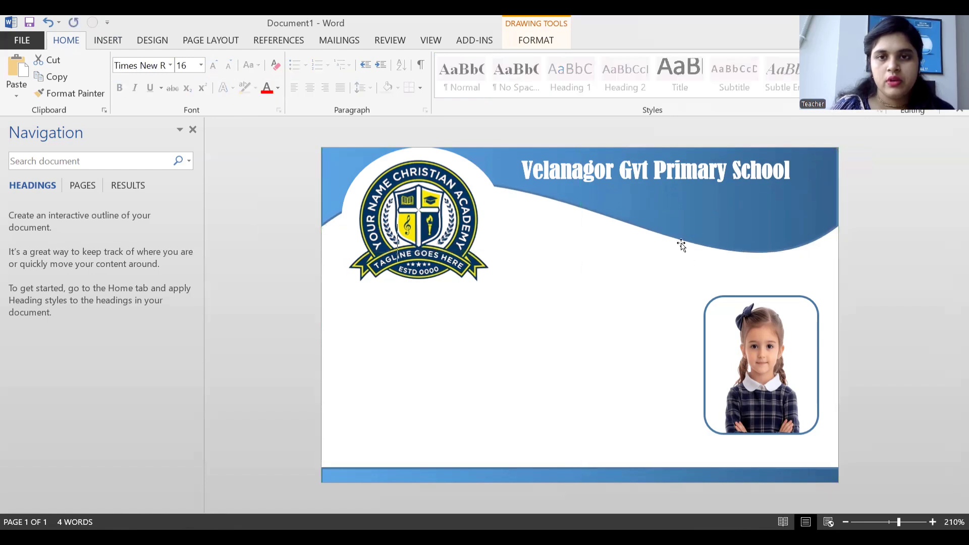
pyautogui.click(682, 179)
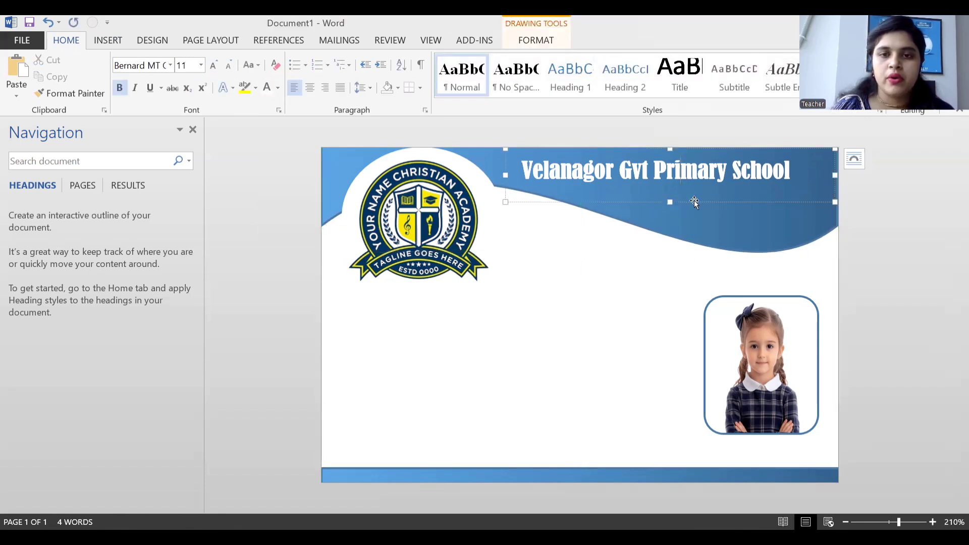
pyautogui.click(695, 201)
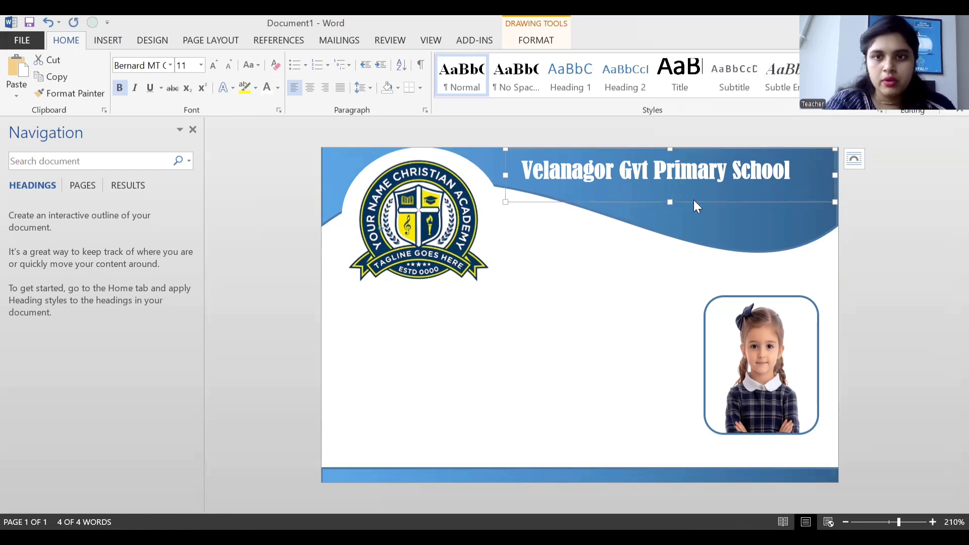
# Duplicate the title box below the school name and replace its text with 'Velanagor,Narsingdi'.
pyautogui.hotkey('ctrl', 'c')
pyautogui.hotkey('ctrl', 'v')
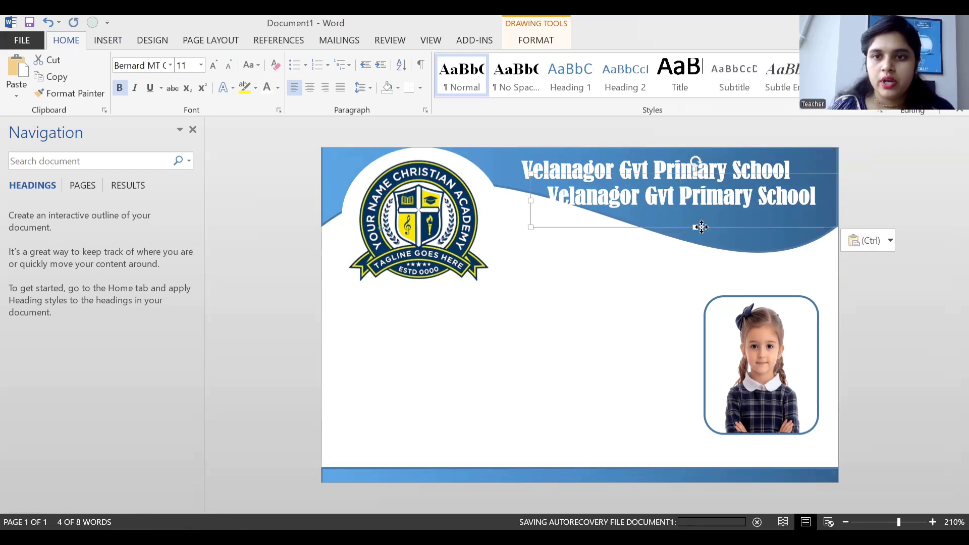
pyautogui.moveTo(701, 228); pyautogui.dragTo(719, 232)
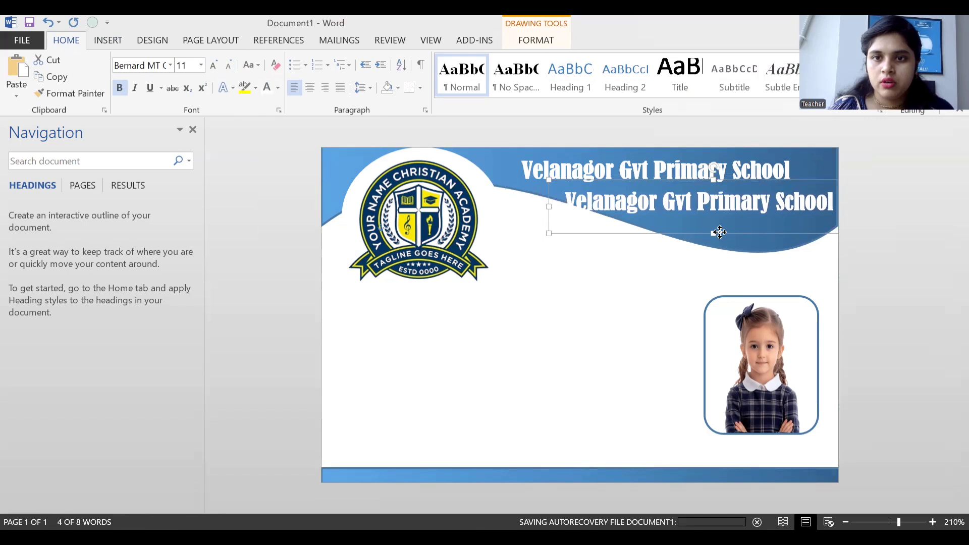
pyautogui.doubleClick(721, 207)
pyautogui.moveTo(574, 200); pyautogui.dragTo(822, 202)
pyautogui.press('BackSpace')
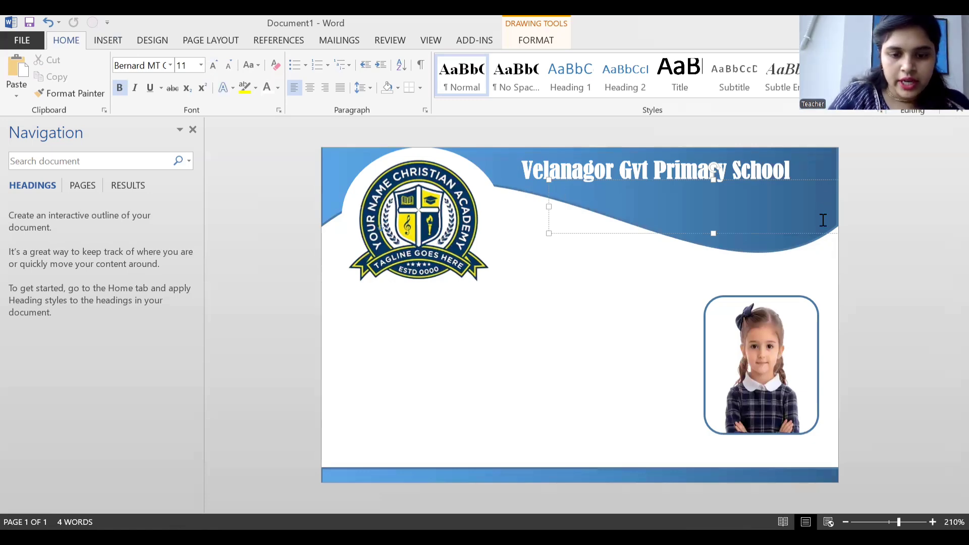
pyautogui.write('V')
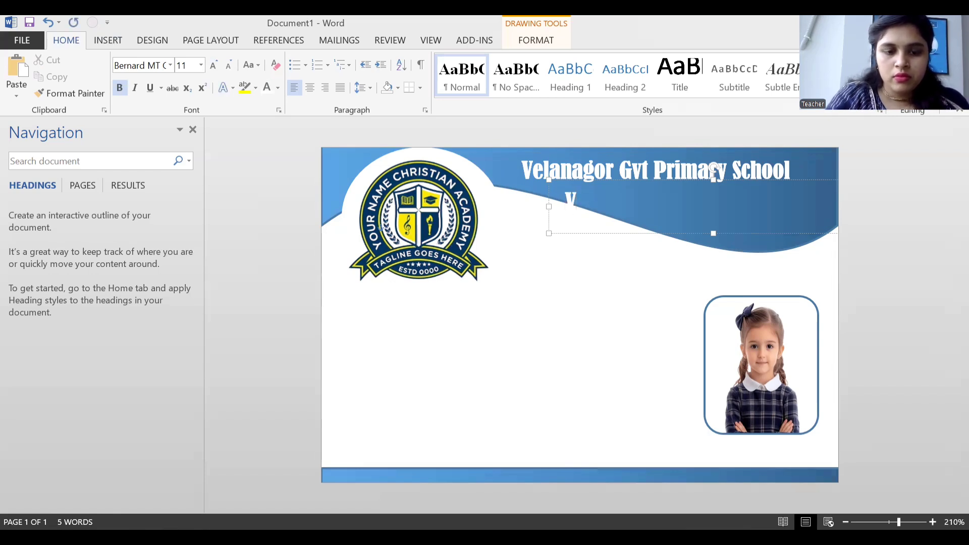
pyautogui.write('elan')
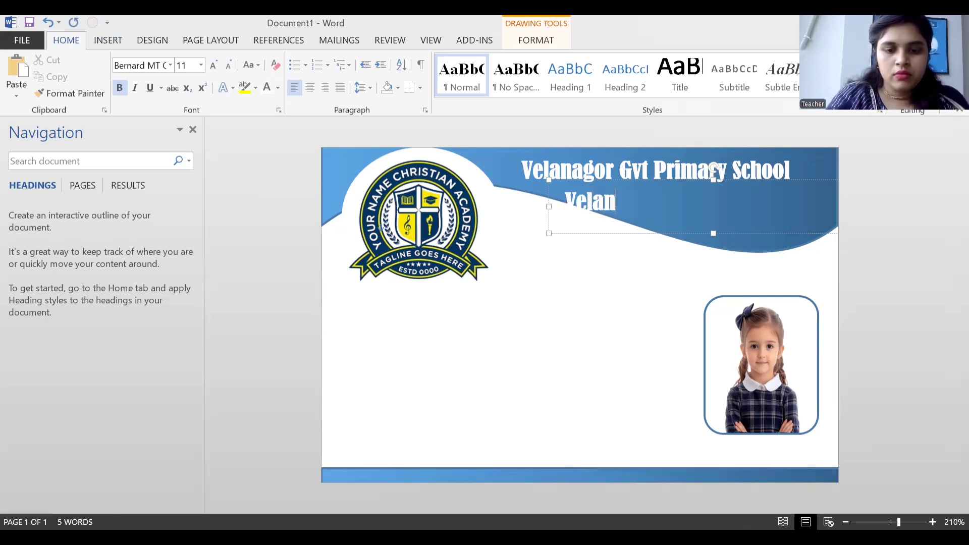
pyautogui.write('agor')
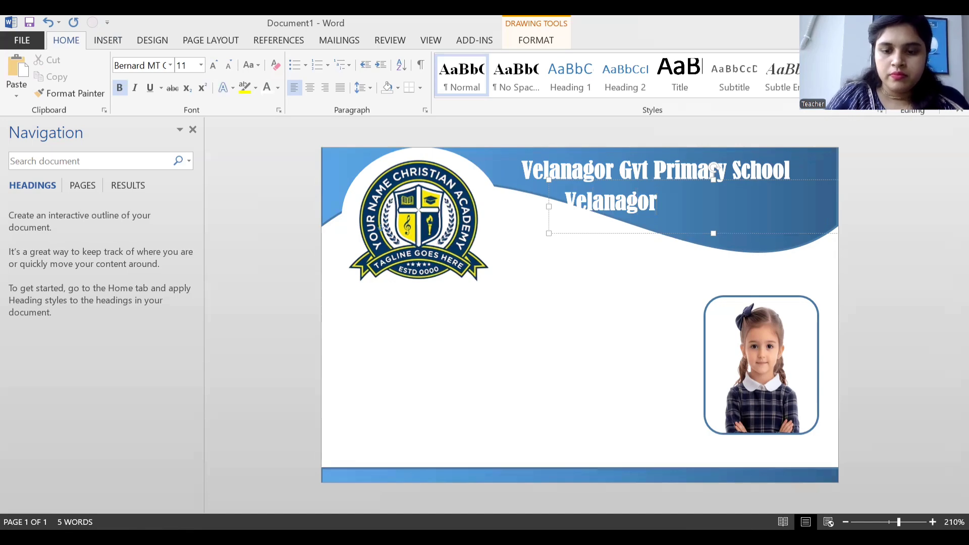
pyautogui.write(',')
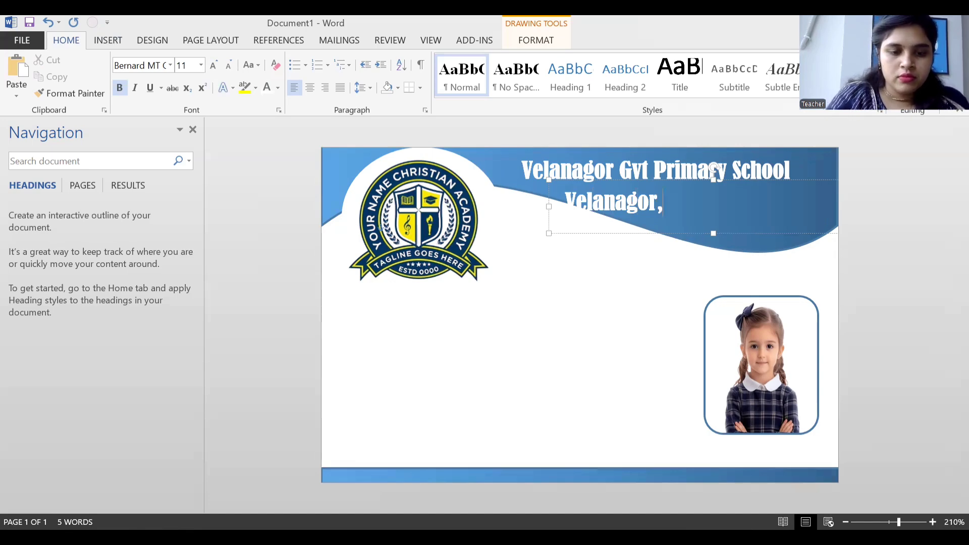
pyautogui.write('Narsin')
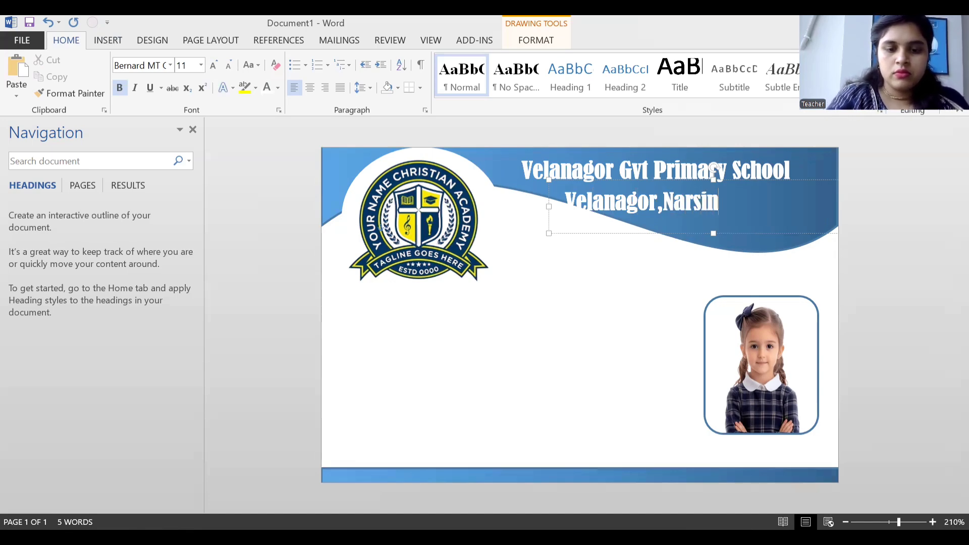
pyautogui.write('gdi')
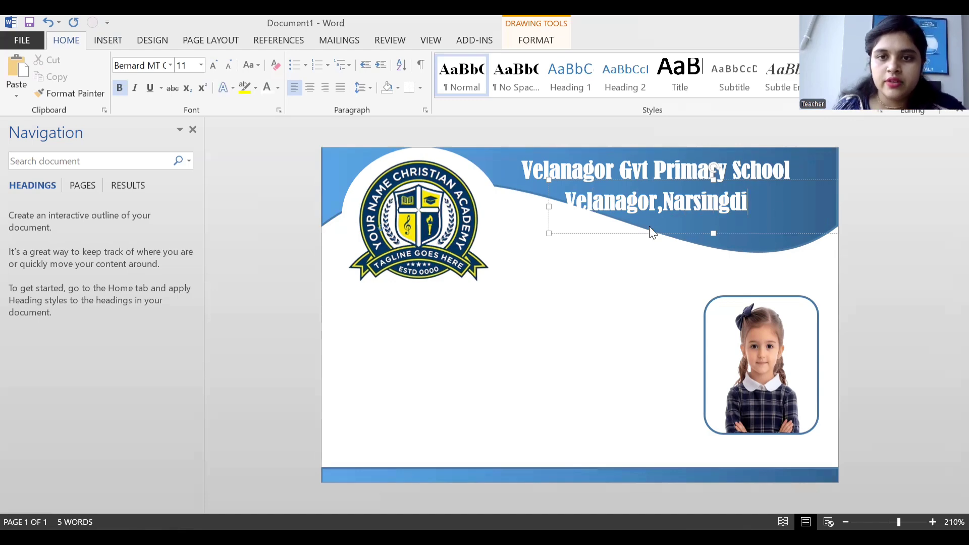
# Make the address text yellow Times New Roman and move its box right under the school name.
pyautogui.moveTo(565, 200); pyautogui.dragTo(766, 193)
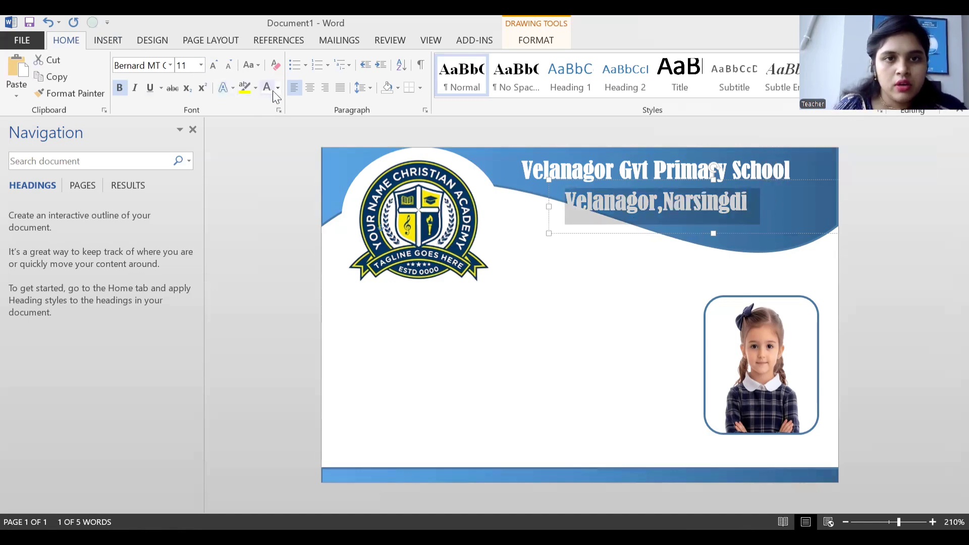
pyautogui.click(171, 65)
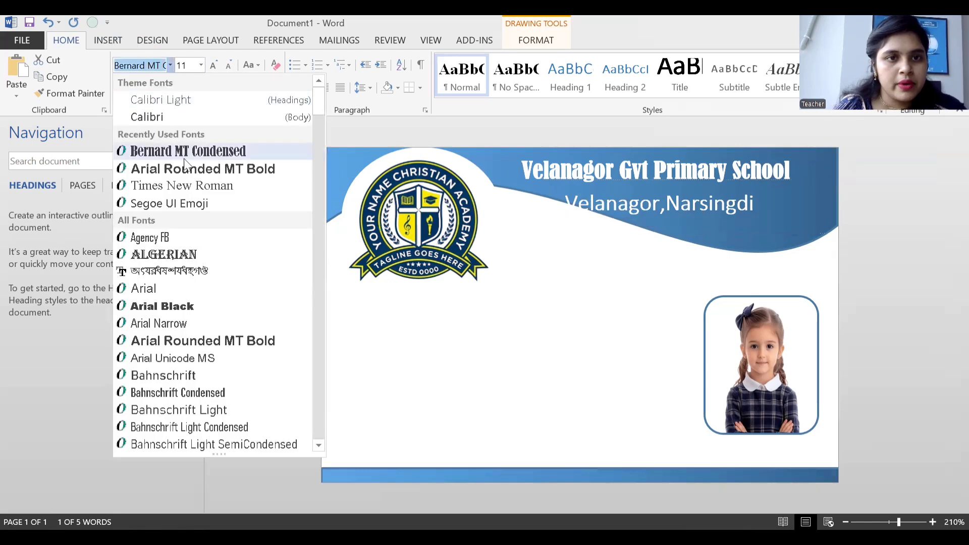
pyautogui.click(201, 185)
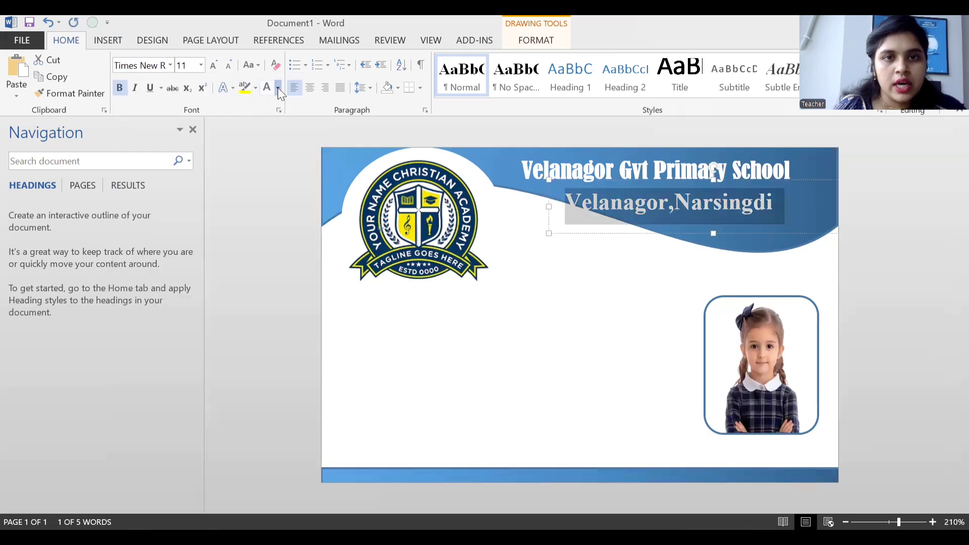
pyautogui.click(278, 88)
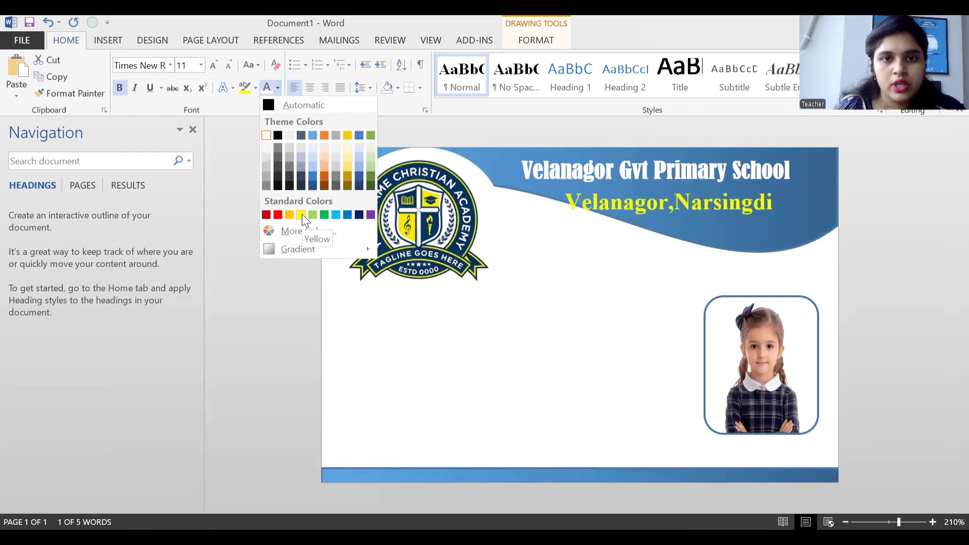
pyautogui.click(302, 214)
pyautogui.click(689, 231)
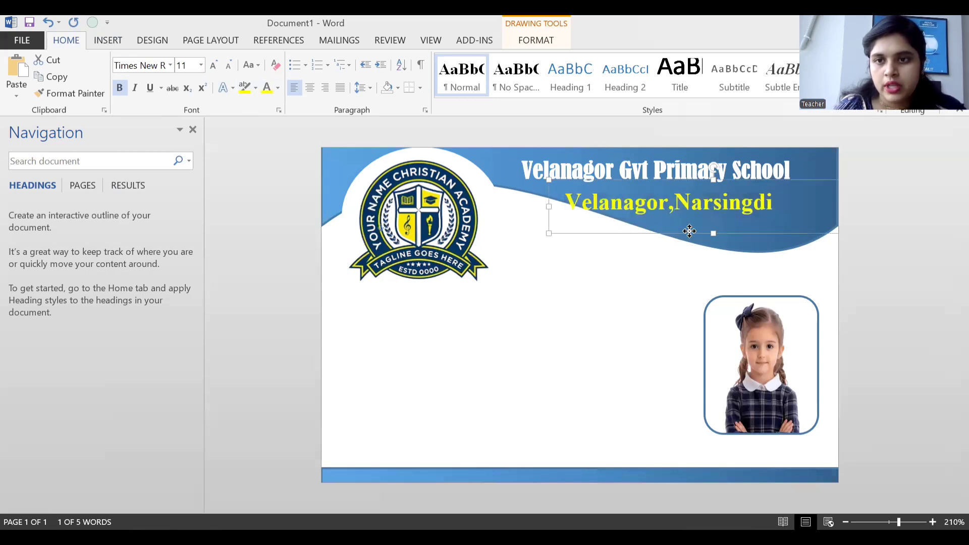
pyautogui.moveTo(689, 231); pyautogui.dragTo(720, 228)
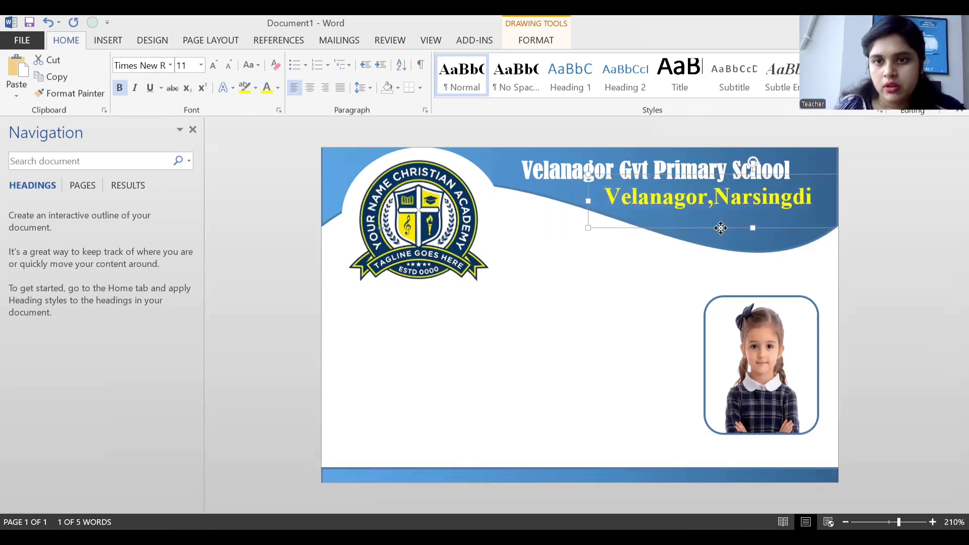
pyautogui.click(561, 170)
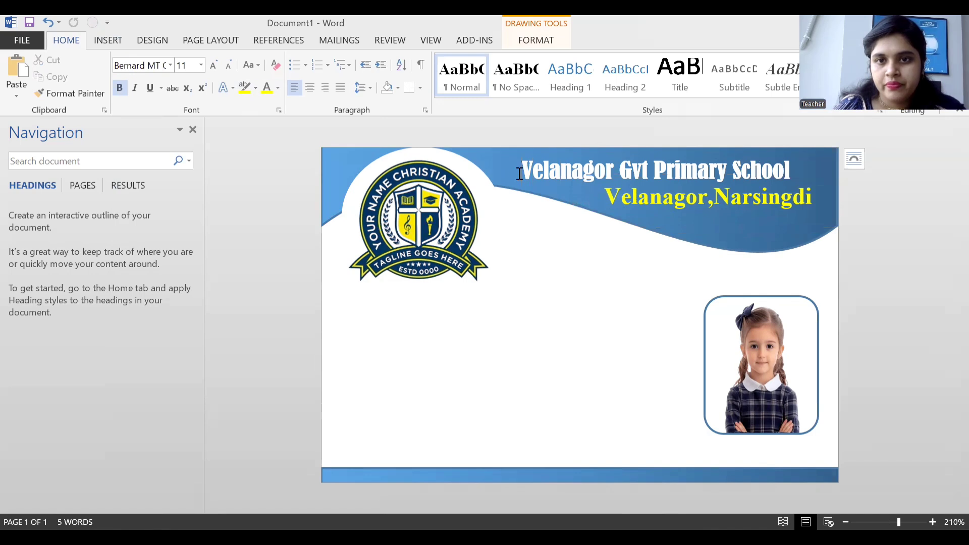
# Paste a copy of the address box and type the line 'Phone No, 0000/0000'.
pyautogui.click(516, 173)
pyautogui.click(822, 169)
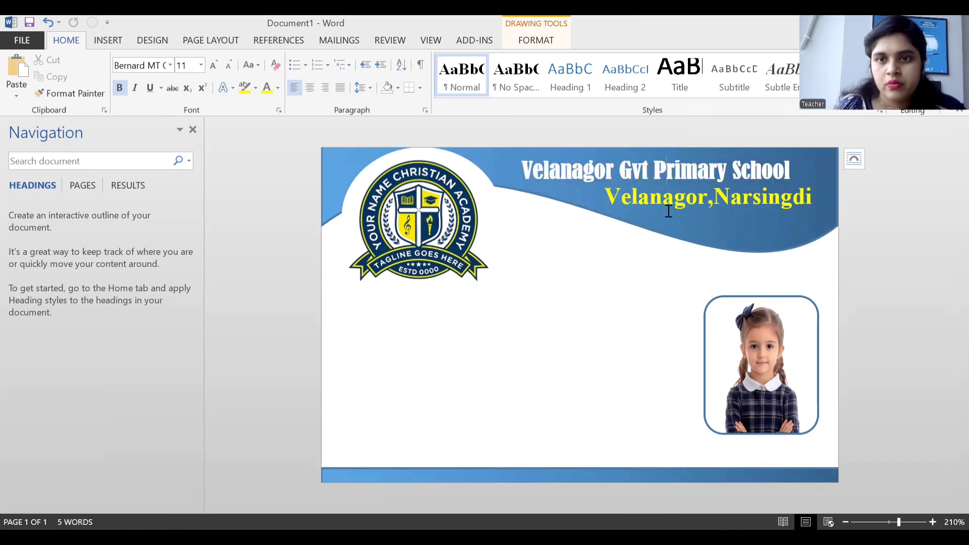
pyautogui.hotkey('ctrl', 'v')
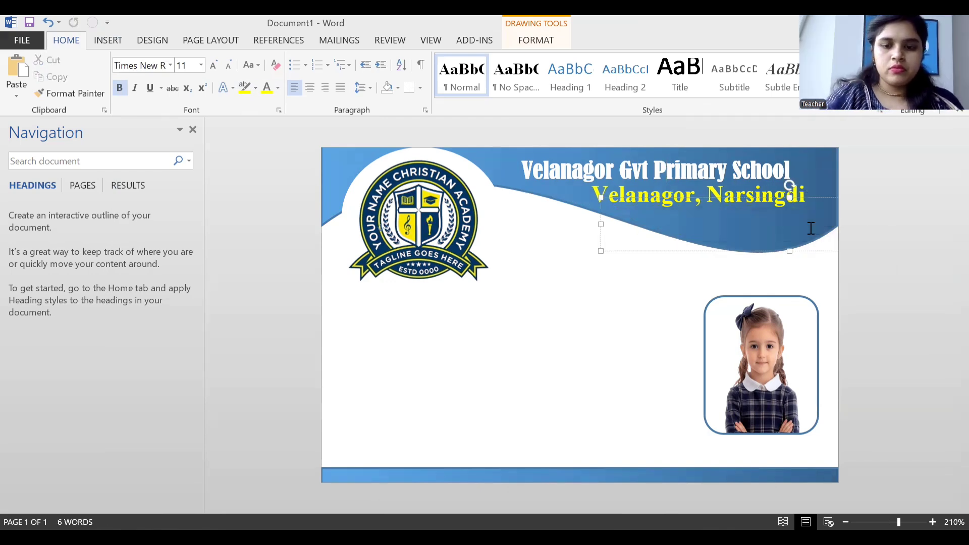
pyautogui.write('Ph')
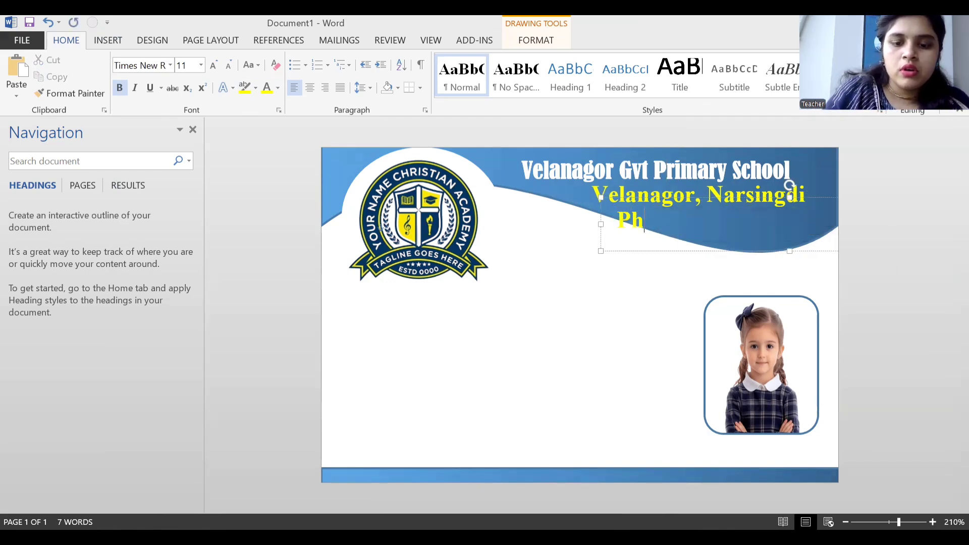
pyautogui.write('one')
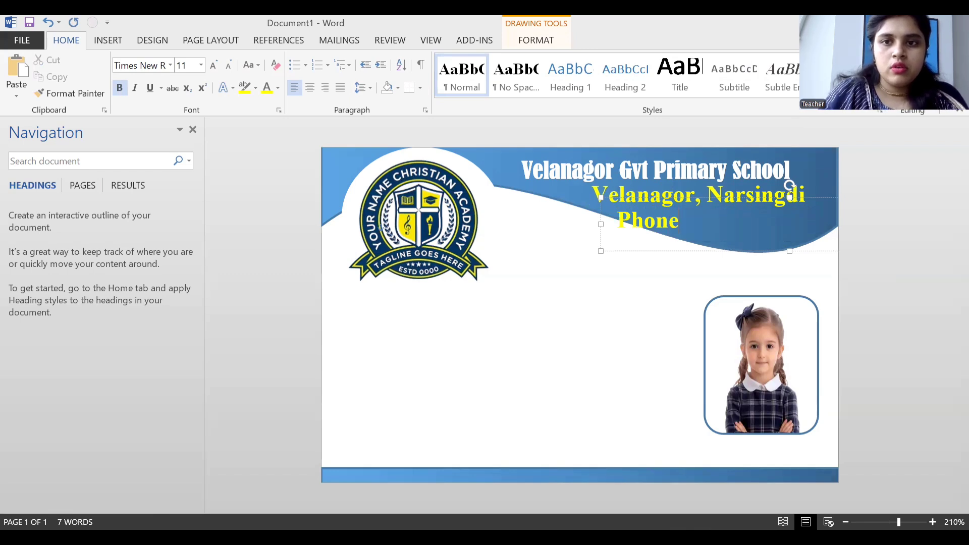
pyautogui.write(' No')
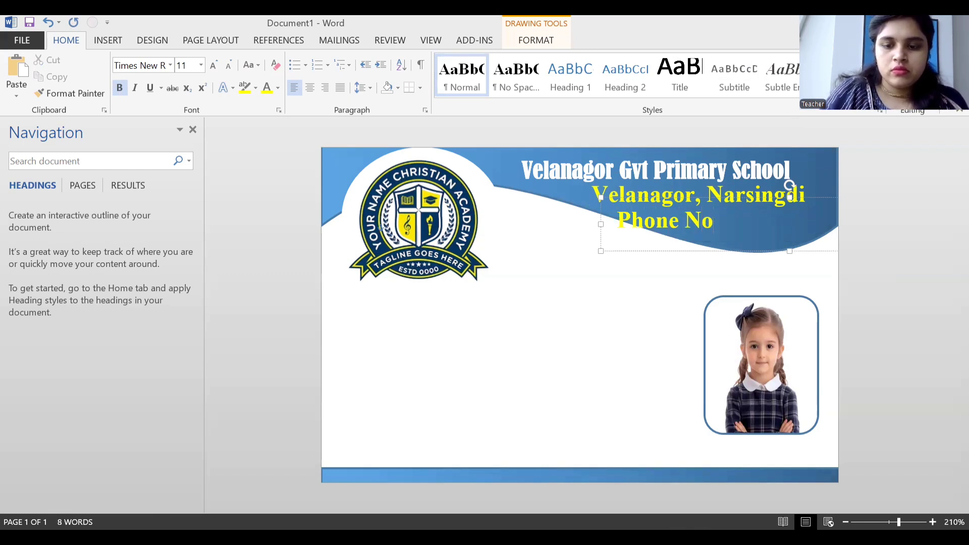
pyautogui.write(',')
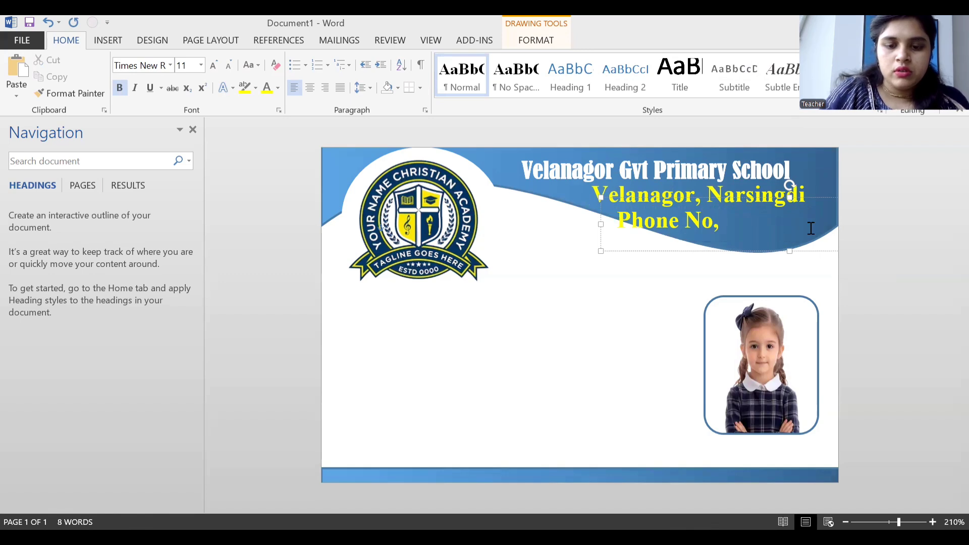
pyautogui.press('BackSpace')
pyautogui.press('BackSpace')
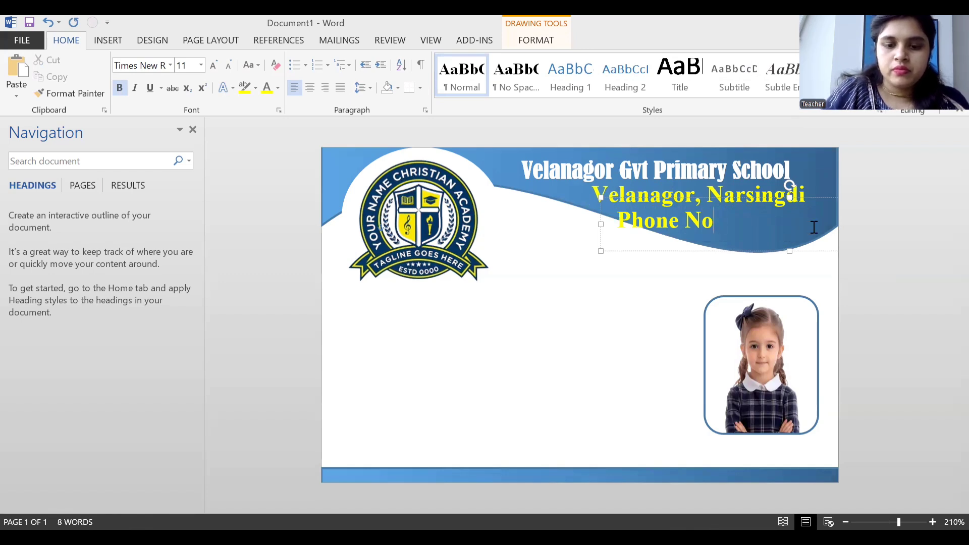
pyautogui.write(',')
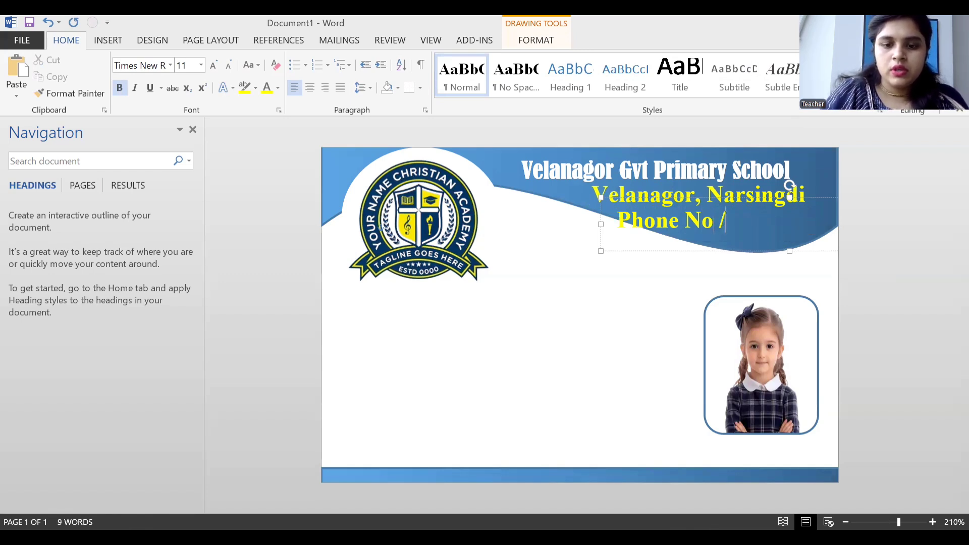
pyautogui.write(' 0000')
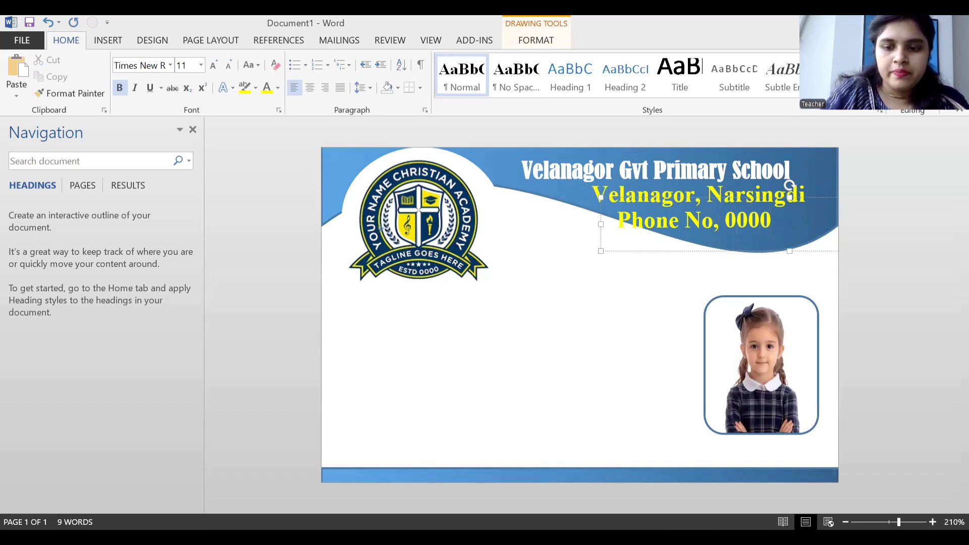
pyautogui.write(',')
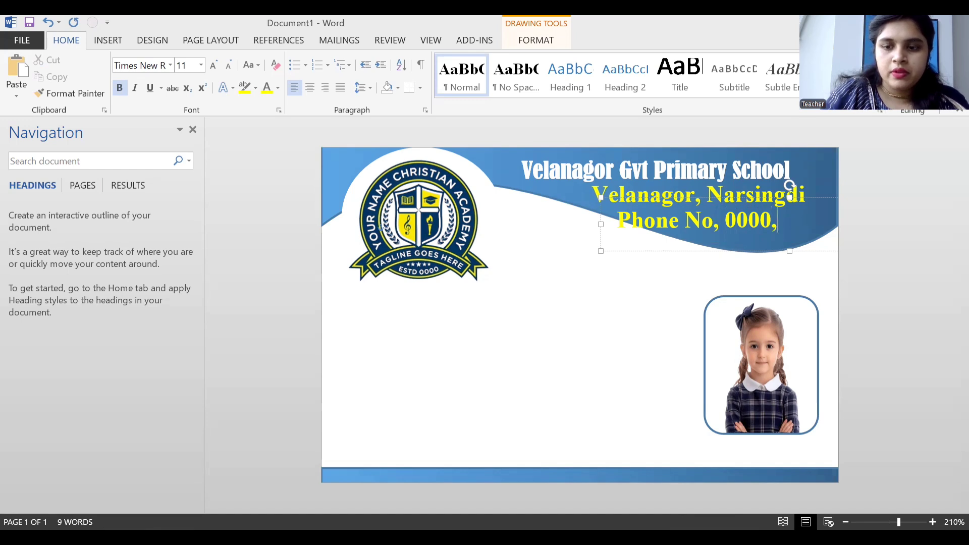
pyautogui.press('BackSpace')
pyautogui.write('/')
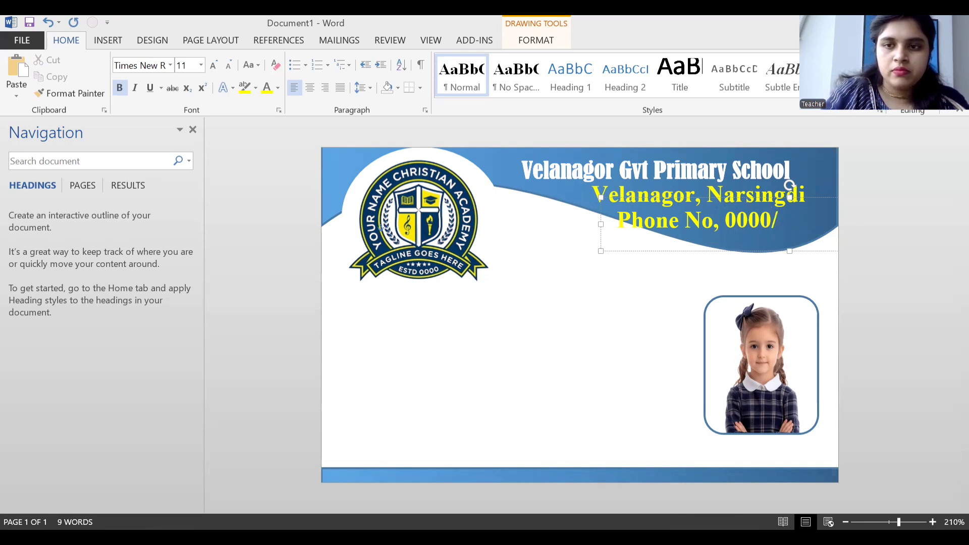
pyautogui.write('0000')
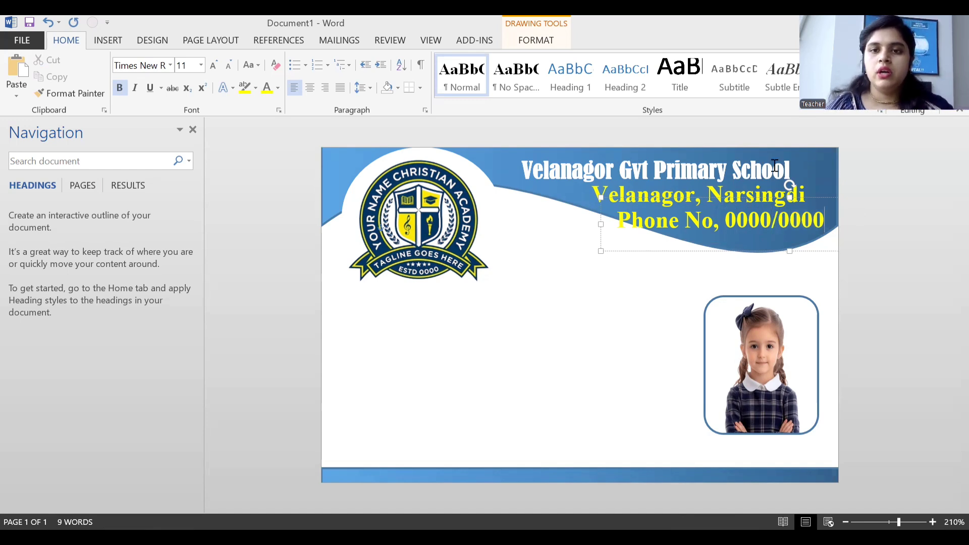
# Make the phone number line white and shrink its font size.
pyautogui.click(617, 222)
pyautogui.moveTo(666, 217); pyautogui.dragTo(832, 222)
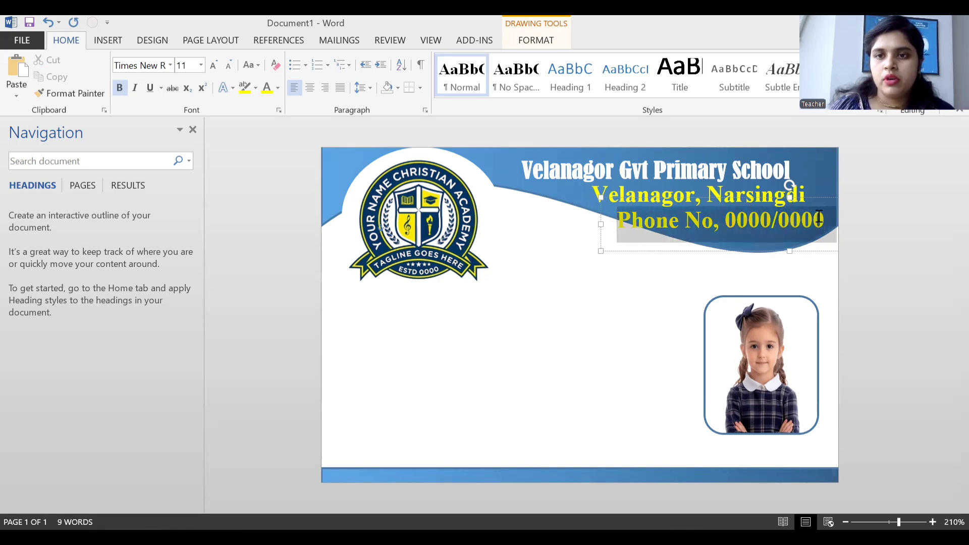
pyautogui.click(279, 87)
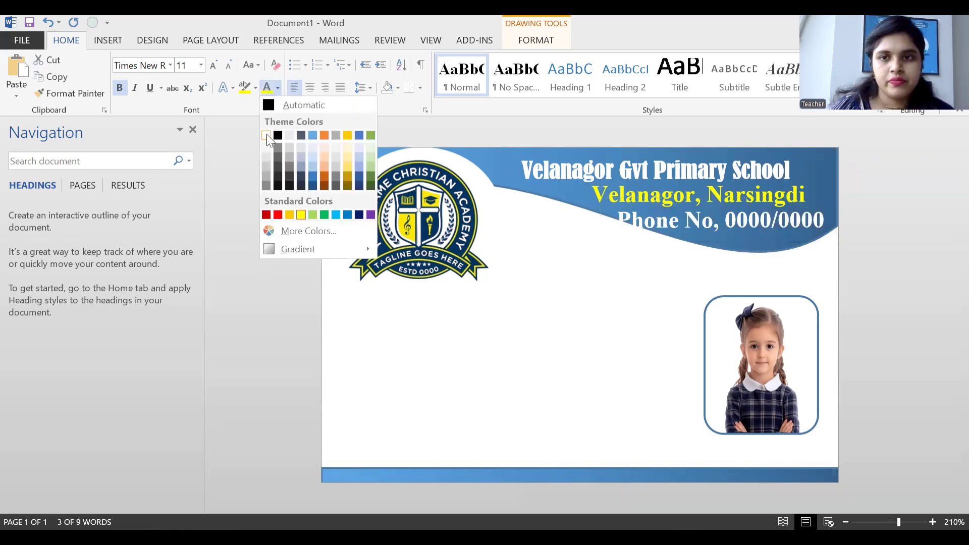
pyautogui.click(266, 136)
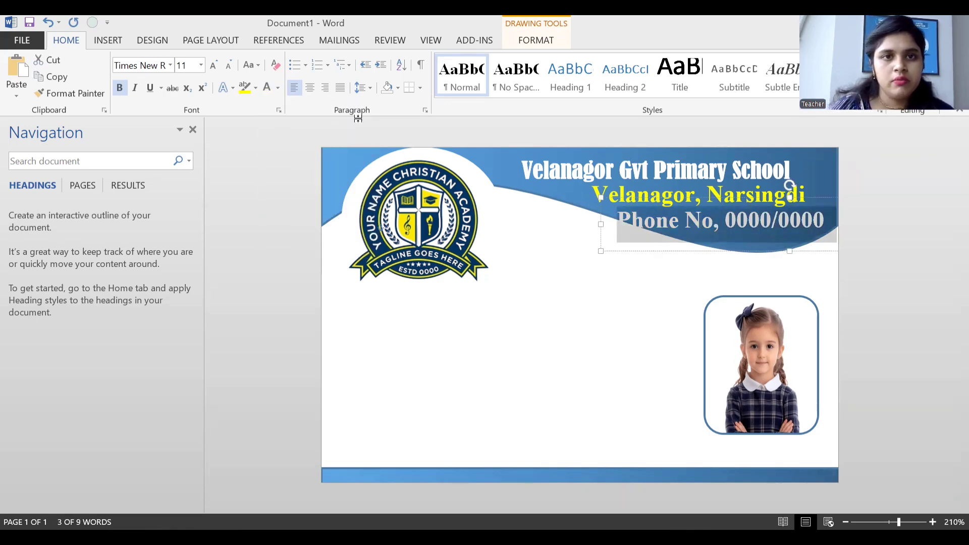
pyautogui.click(228, 66)
pyautogui.click(229, 65)
pyautogui.click(229, 66)
pyautogui.click(229, 66)
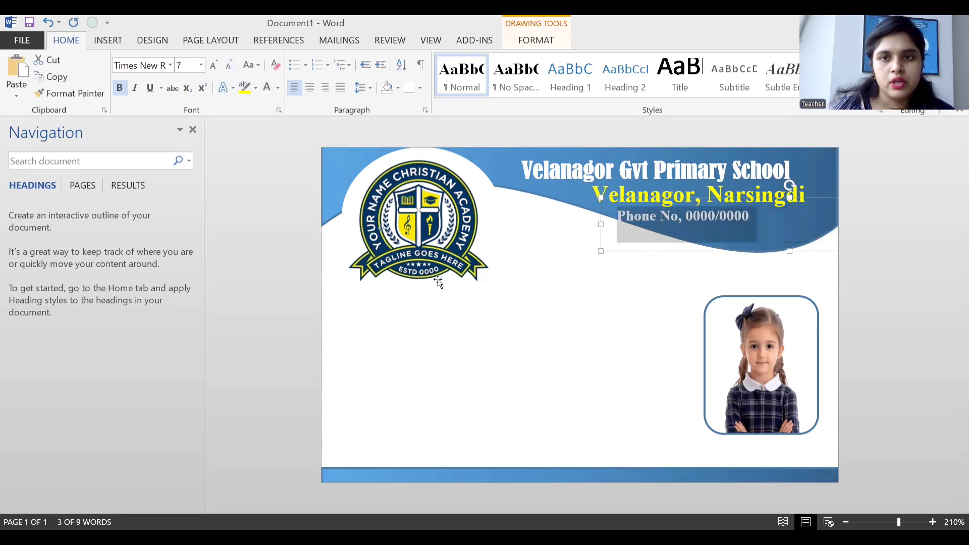
pyautogui.click(610, 294)
# Shift the phone box right and the address box left so the lines align.
pyautogui.click(649, 217)
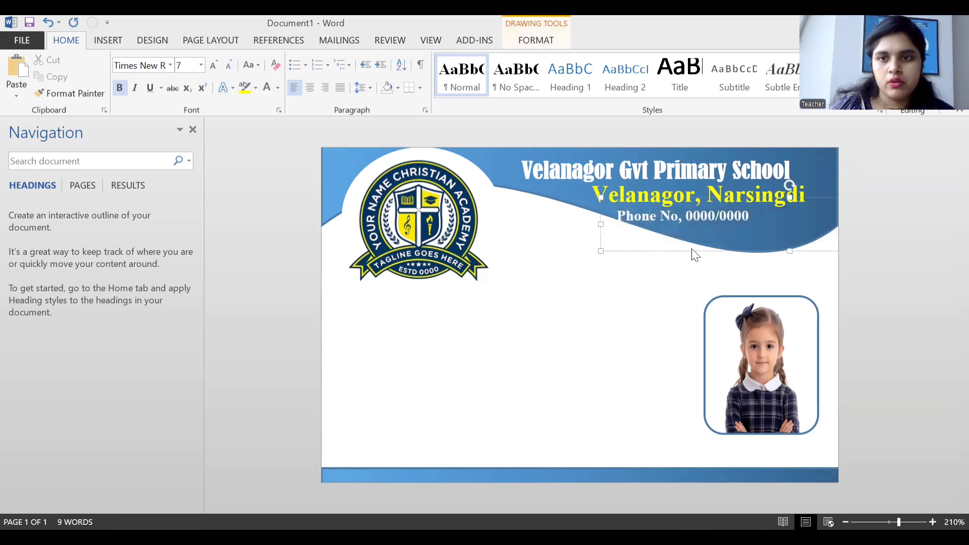
pyautogui.moveTo(697, 250); pyautogui.dragTo(746, 251)
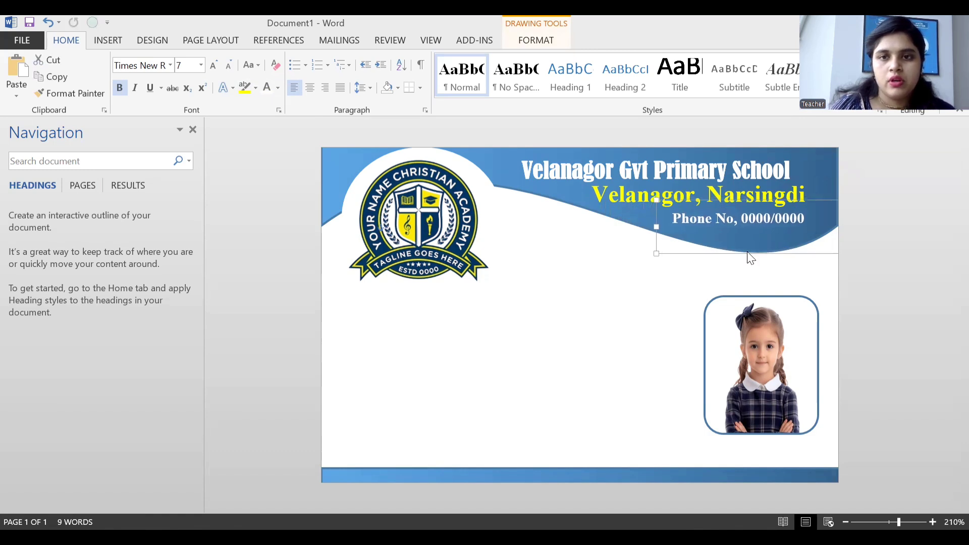
pyautogui.click(606, 279)
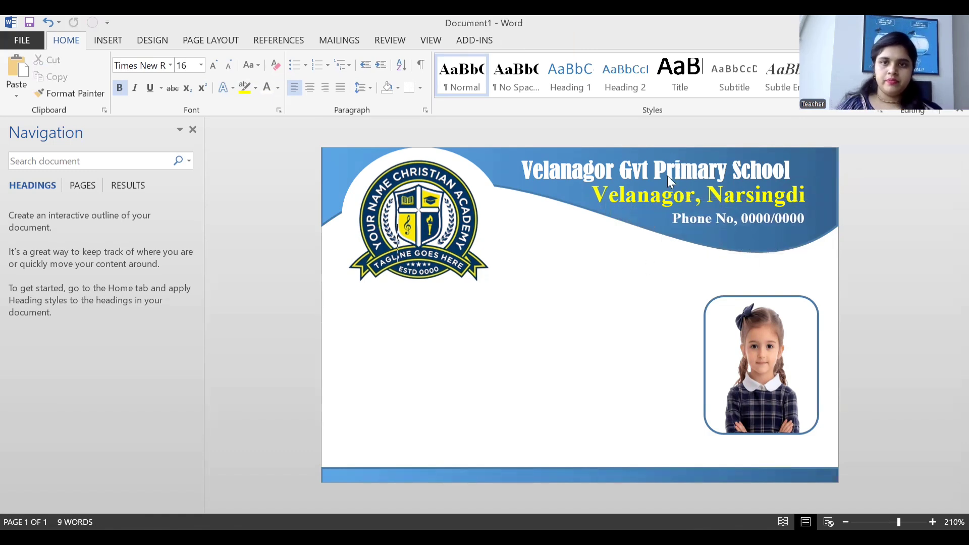
pyautogui.click(754, 195)
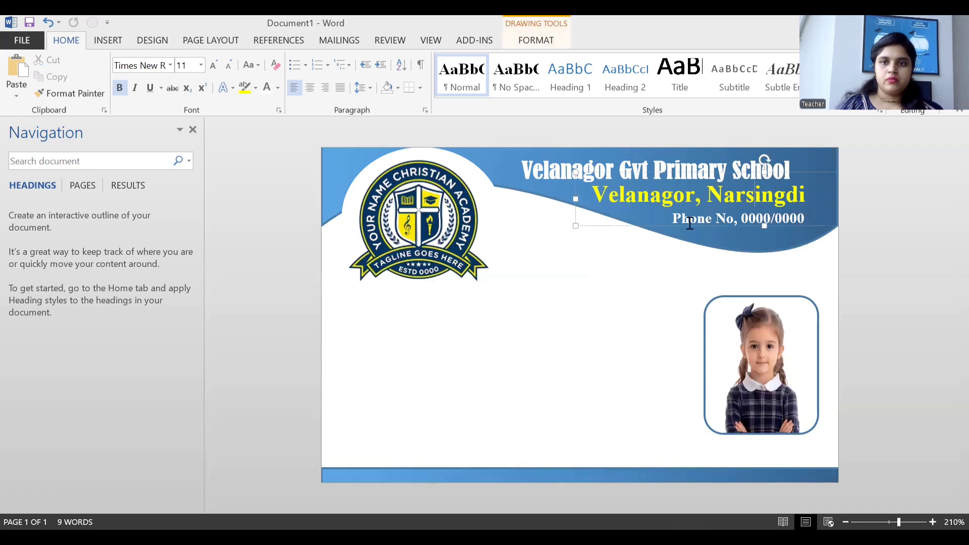
pyautogui.moveTo(659, 224); pyautogui.dragTo(650, 223)
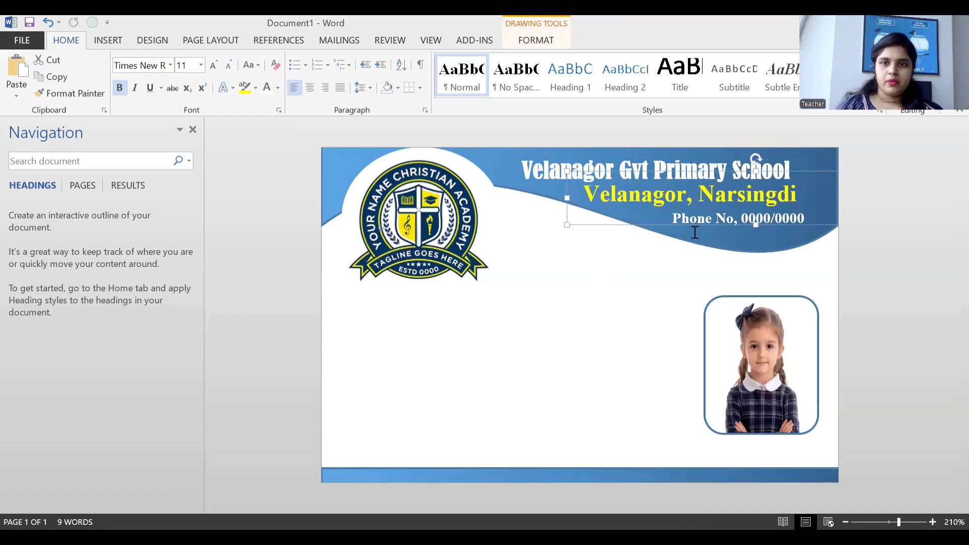
pyautogui.click(627, 314)
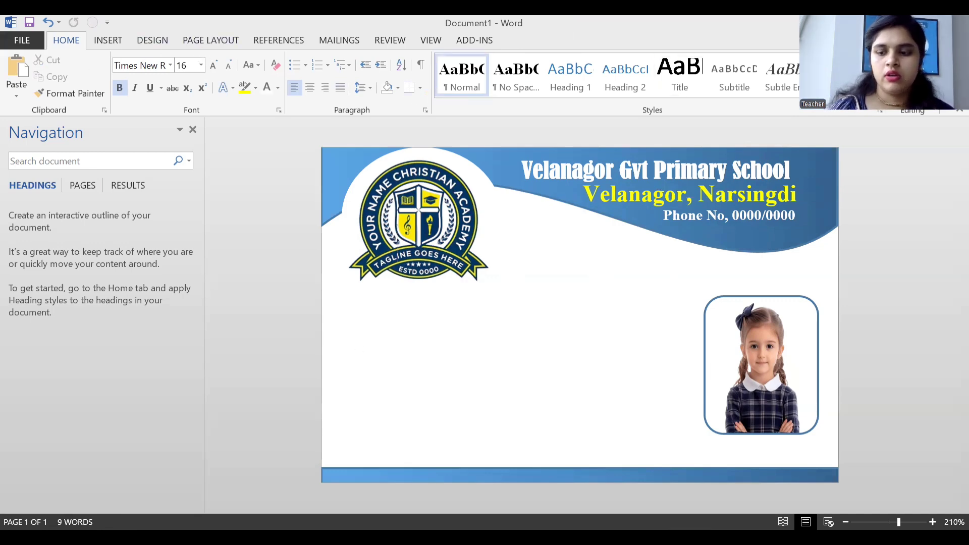
# Draw a new text box over the card's lower left for the student details.
pyautogui.click(106, 41)
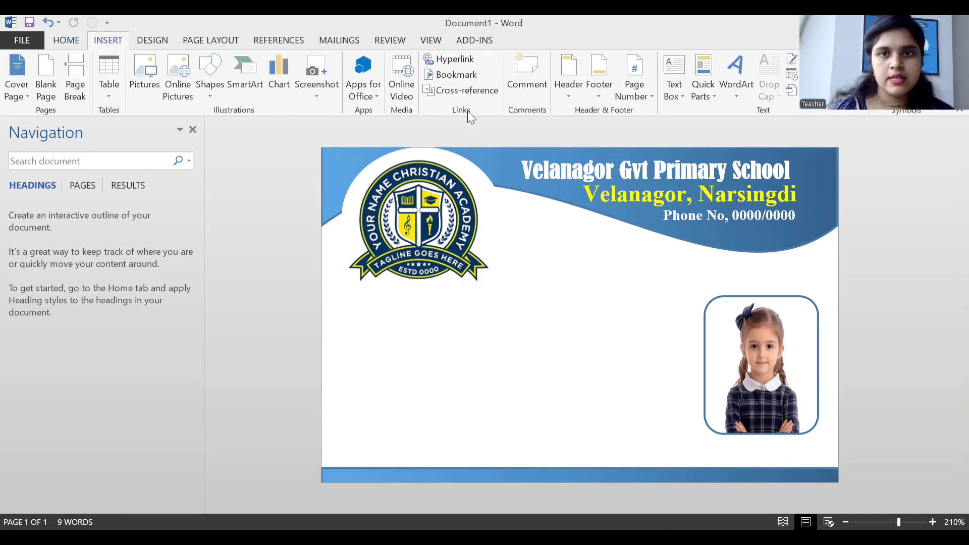
pyautogui.click(672, 98)
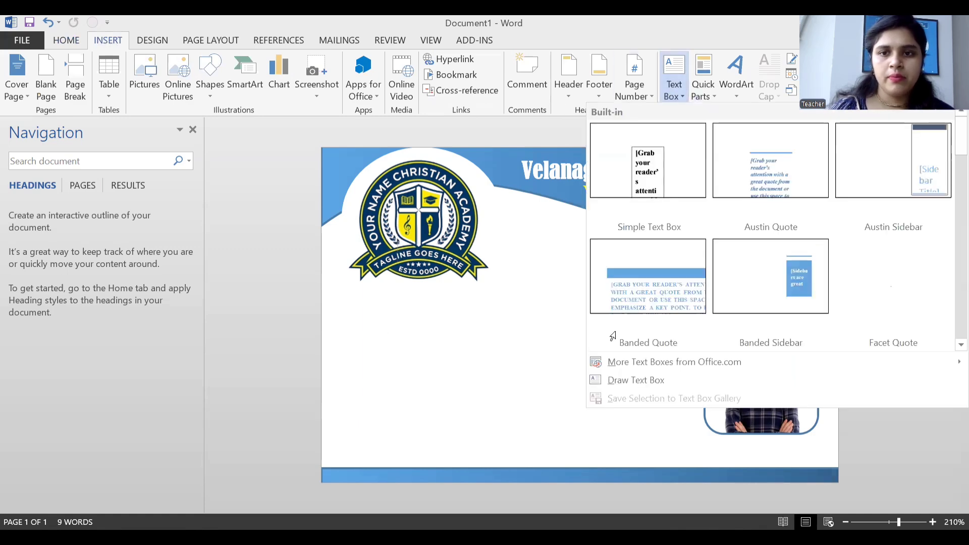
pyautogui.click(651, 385)
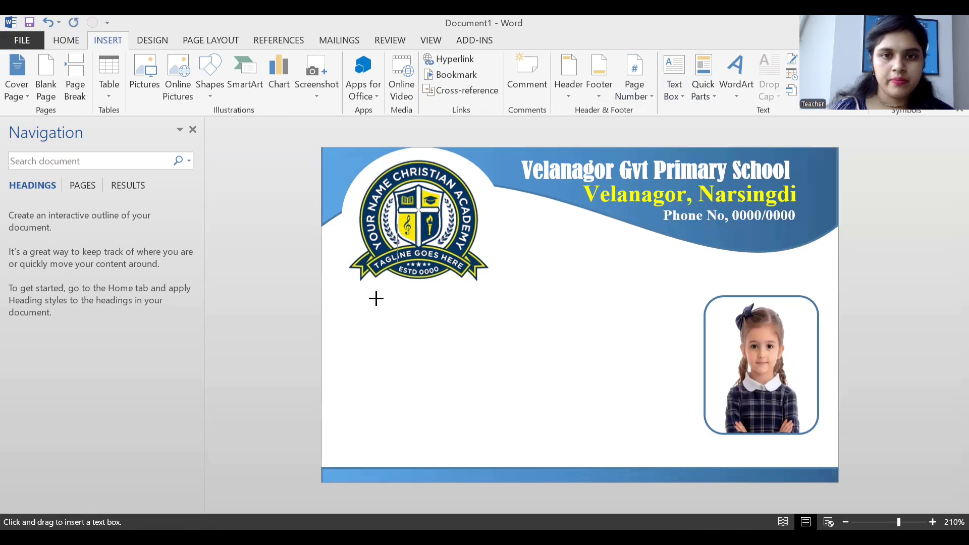
pyautogui.moveTo(374, 295)
pyautogui.mouseDown()
pyautogui.moveTo(536, 420)
pyautogui.moveTo(662, 459)
pyautogui.mouseUp()
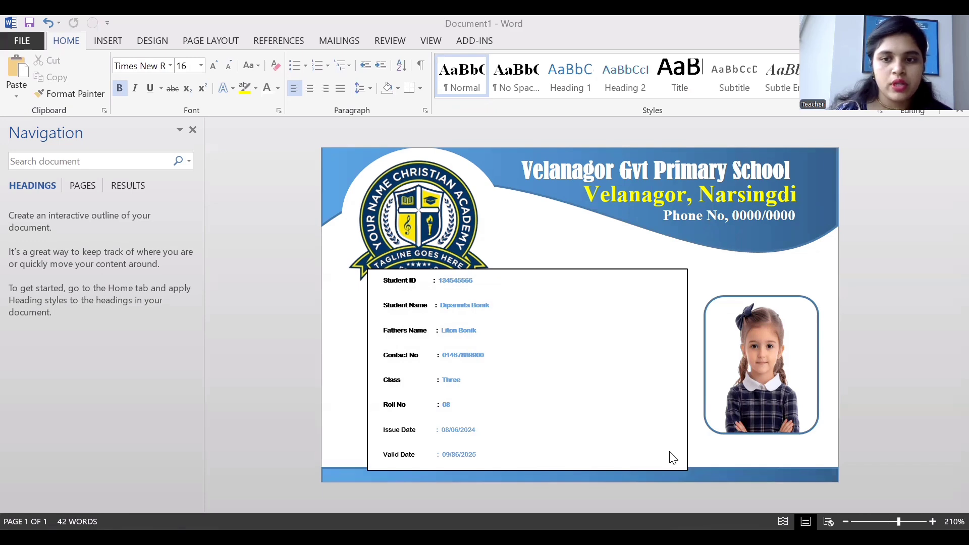
# Narrow the student details box and set it to No Fill and No Outline.
pyautogui.click(678, 277)
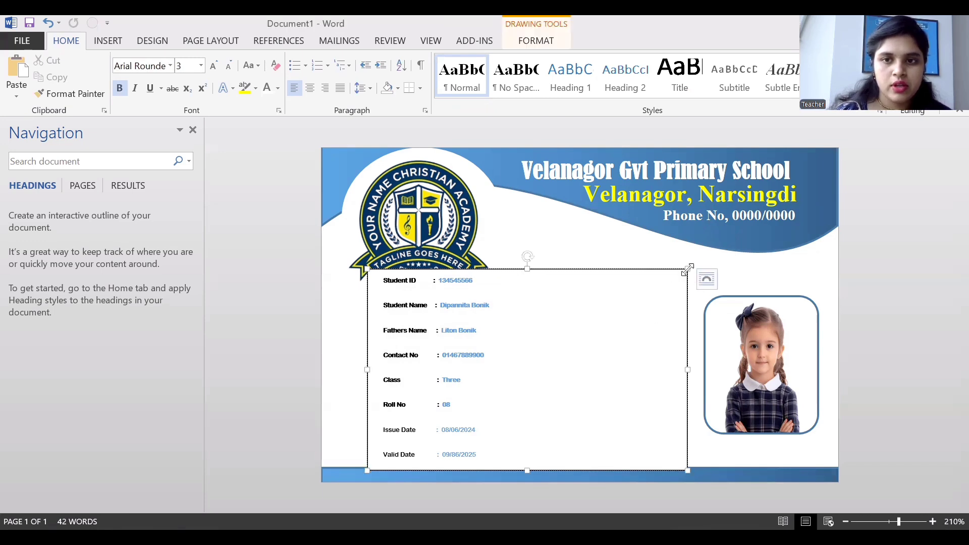
pyautogui.moveTo(688, 269); pyautogui.dragTo(633, 267)
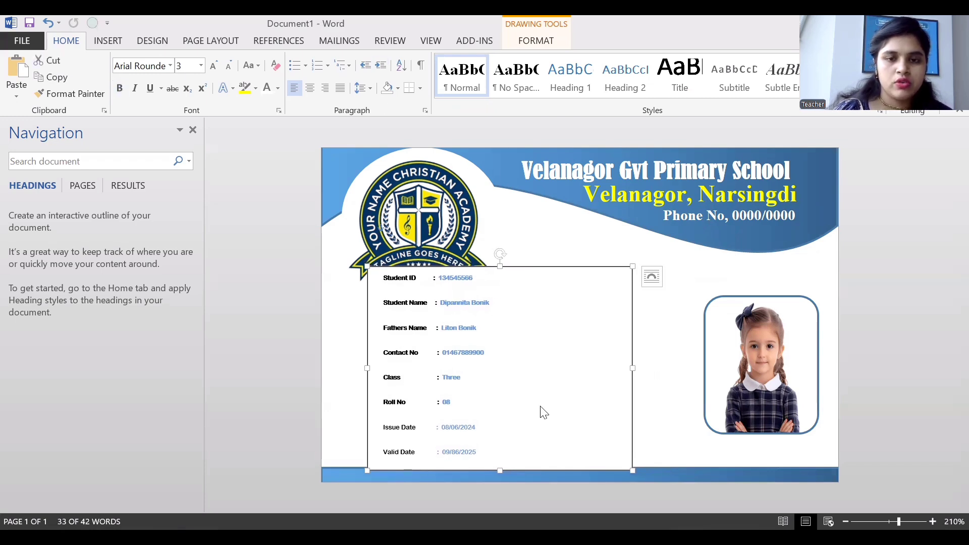
pyautogui.click(545, 39)
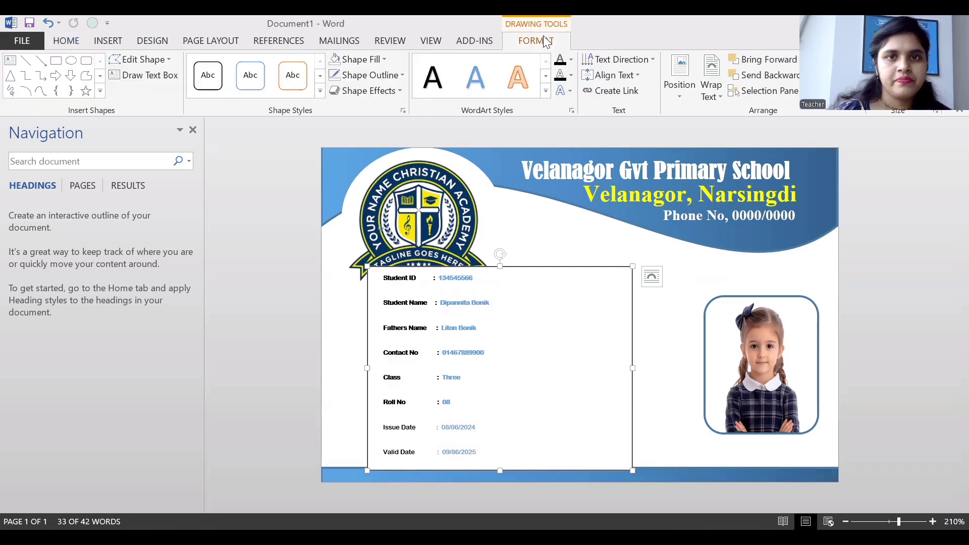
pyautogui.click(384, 59)
pyautogui.click(389, 182)
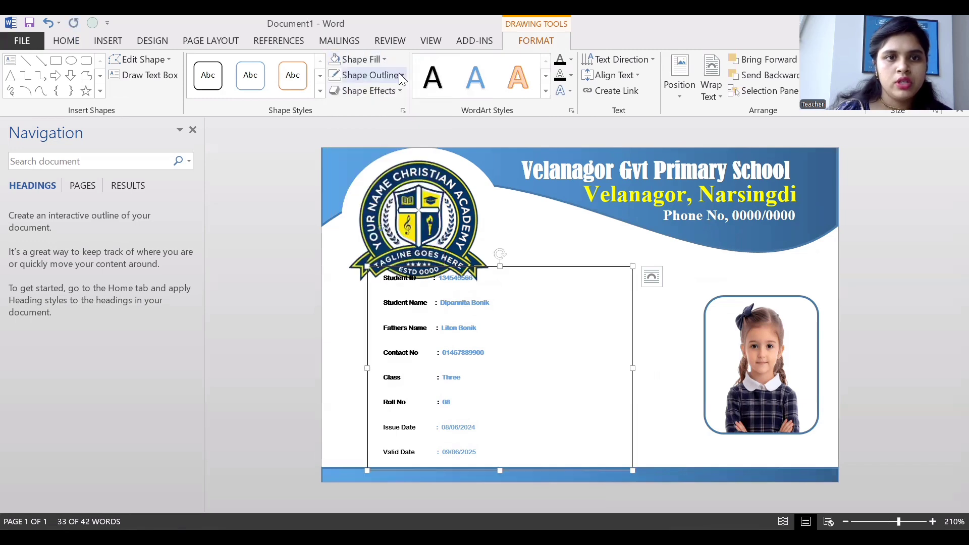
pyautogui.click(367, 75)
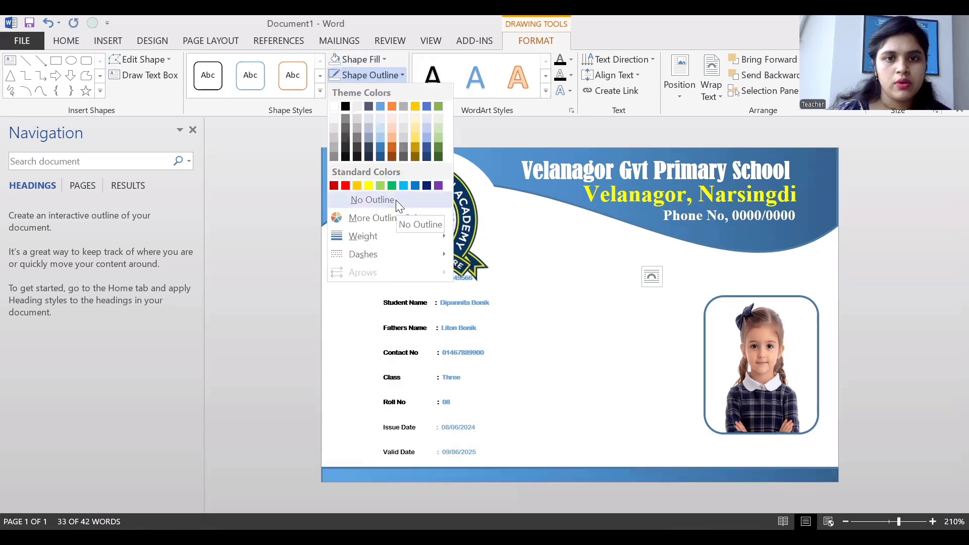
pyautogui.click(656, 381)
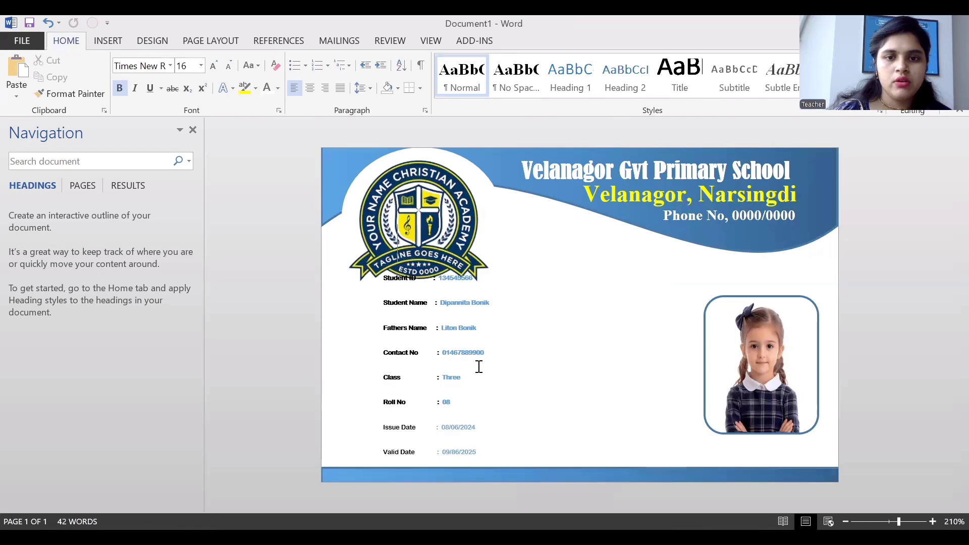
pyautogui.doubleClick(486, 368)
# Move the details box left and up, then resize all its text so Valid Date fits.
pyautogui.click(631, 392)
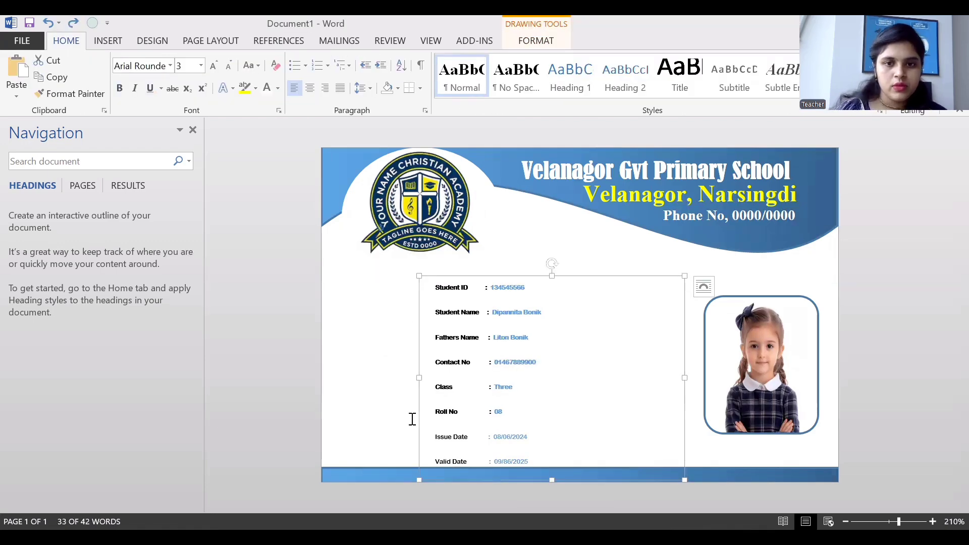
pyautogui.moveTo(420, 412); pyautogui.dragTo(371, 400)
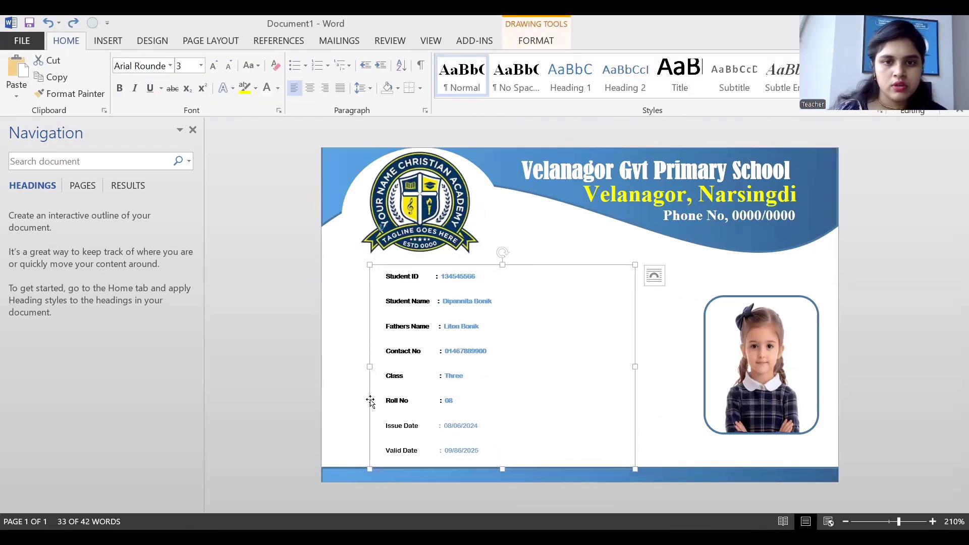
pyautogui.click(662, 387)
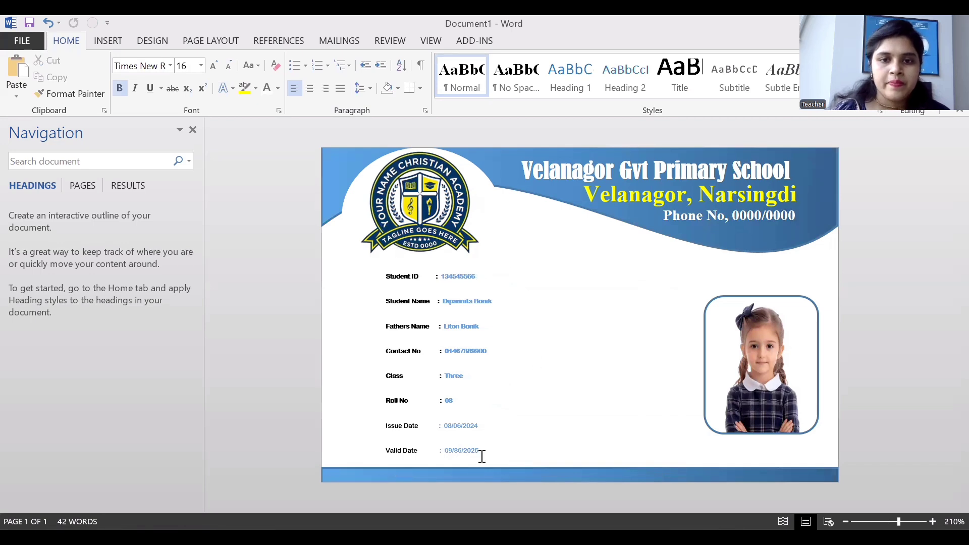
pyautogui.click(385, 425)
pyautogui.hotkey('ctrl', 'a')
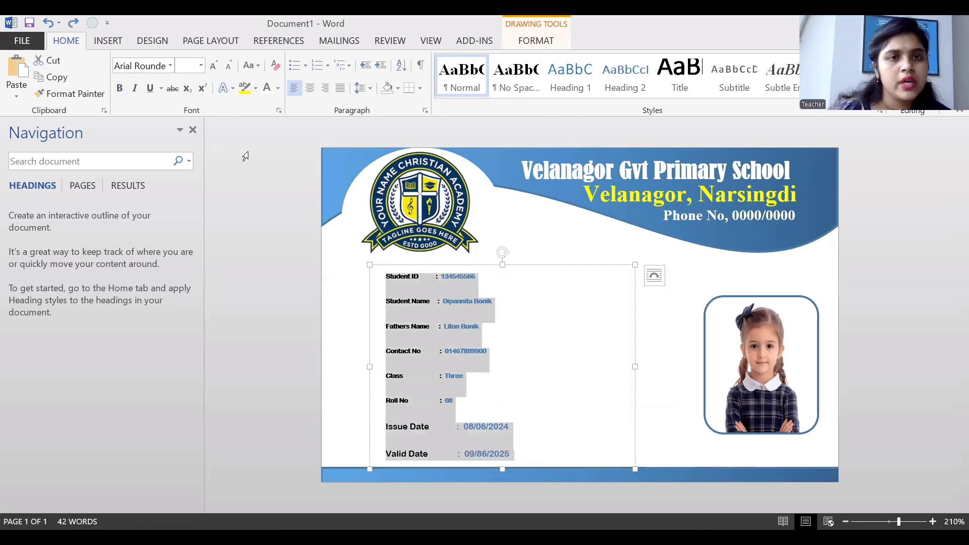
pyautogui.click(216, 70)
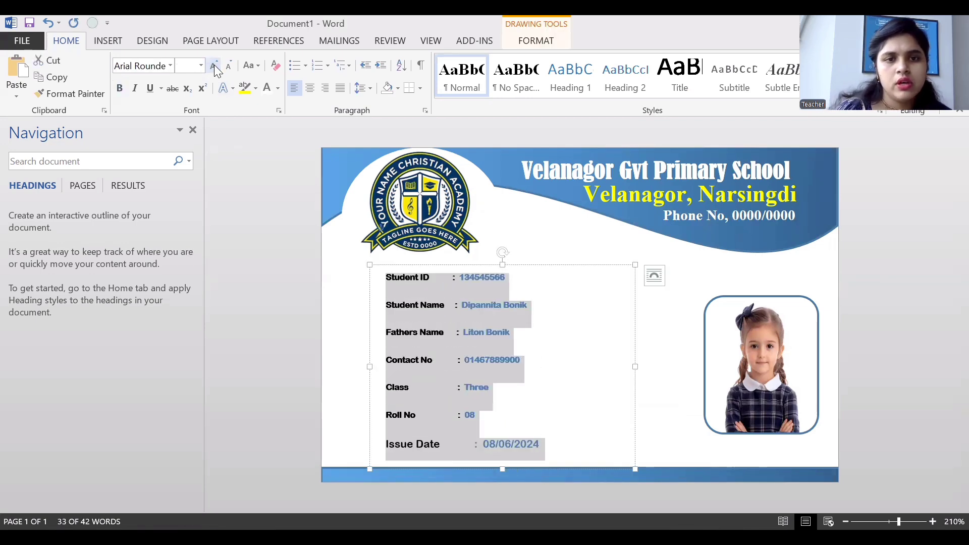
pyautogui.click(230, 67)
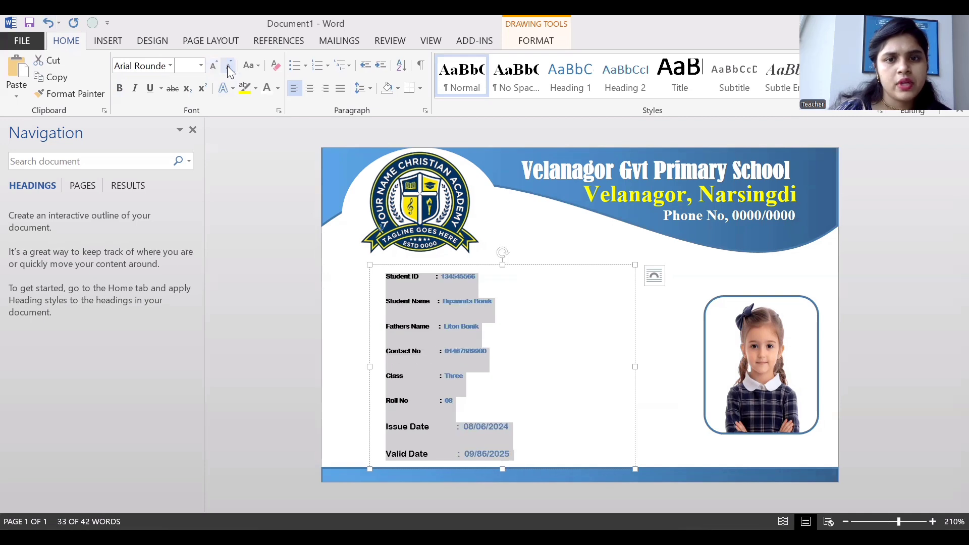
# Set the details text to Arial Black, fine-tune its size, and lift the box higher.
pyautogui.click(170, 66)
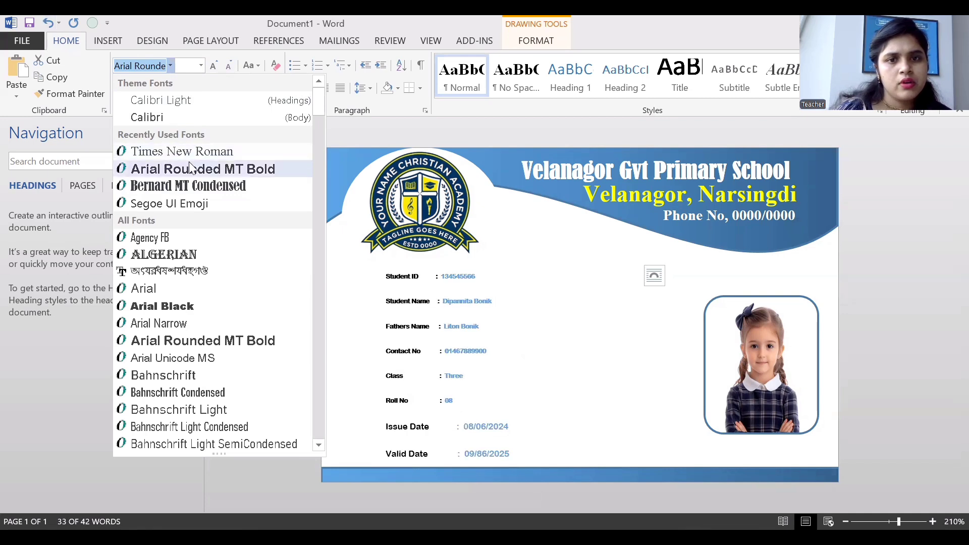
pyautogui.click(189, 310)
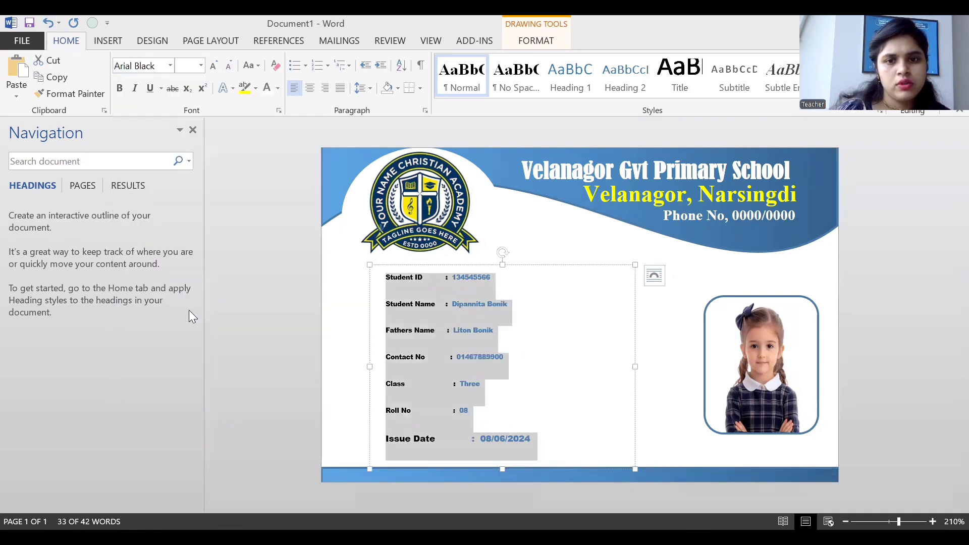
pyautogui.click(231, 65)
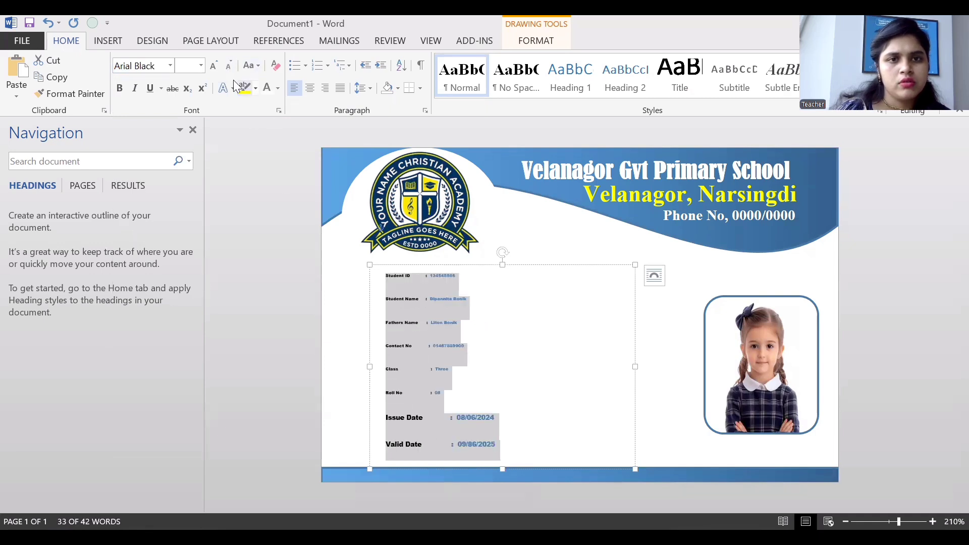
pyautogui.click(215, 66)
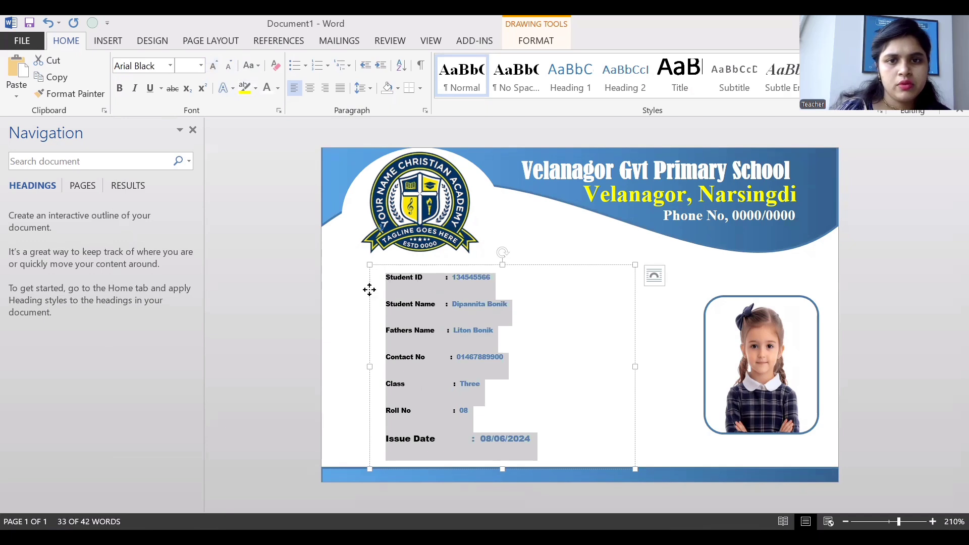
pyautogui.moveTo(368, 287); pyautogui.dragTo(364, 275)
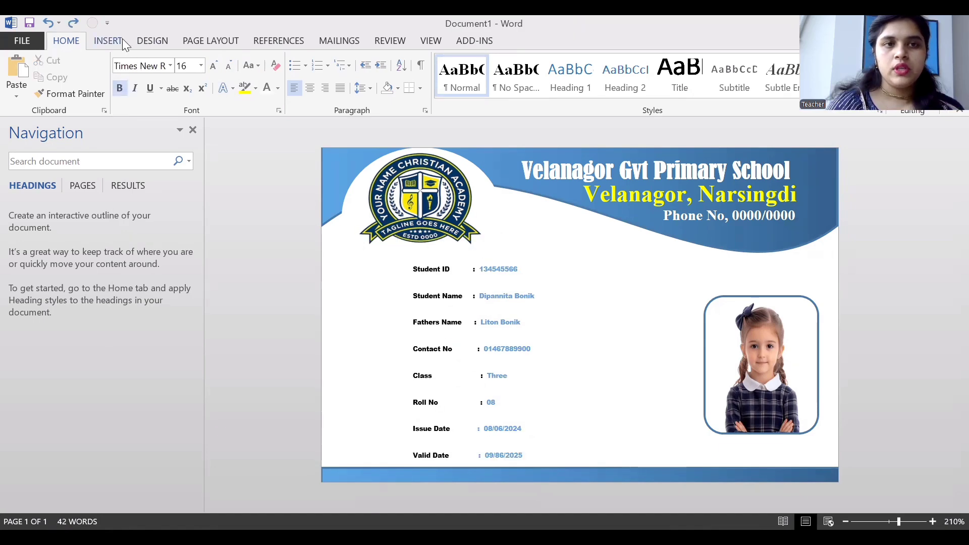
pyautogui.click(121, 37)
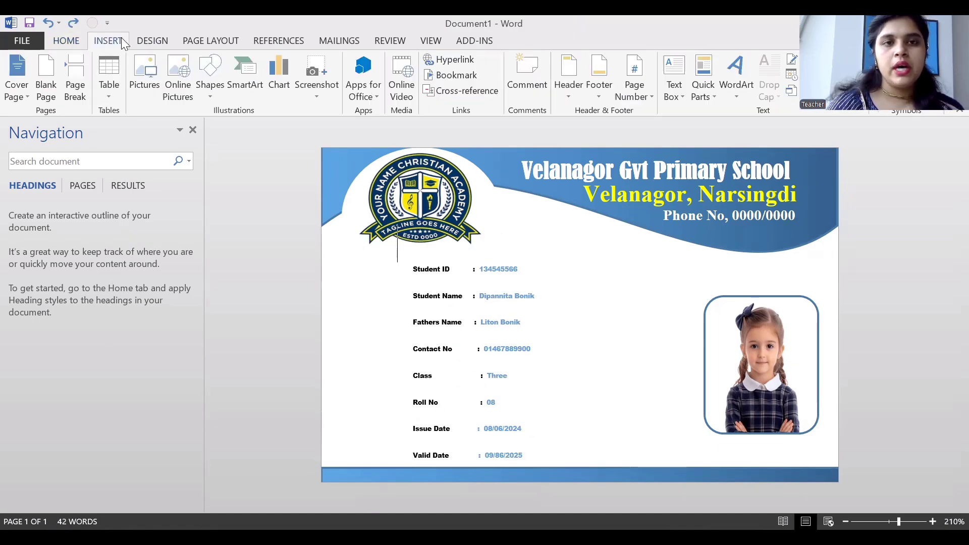
# Draw a rounded-rectangle bar across the card just above the student photo.
pyautogui.click(208, 91)
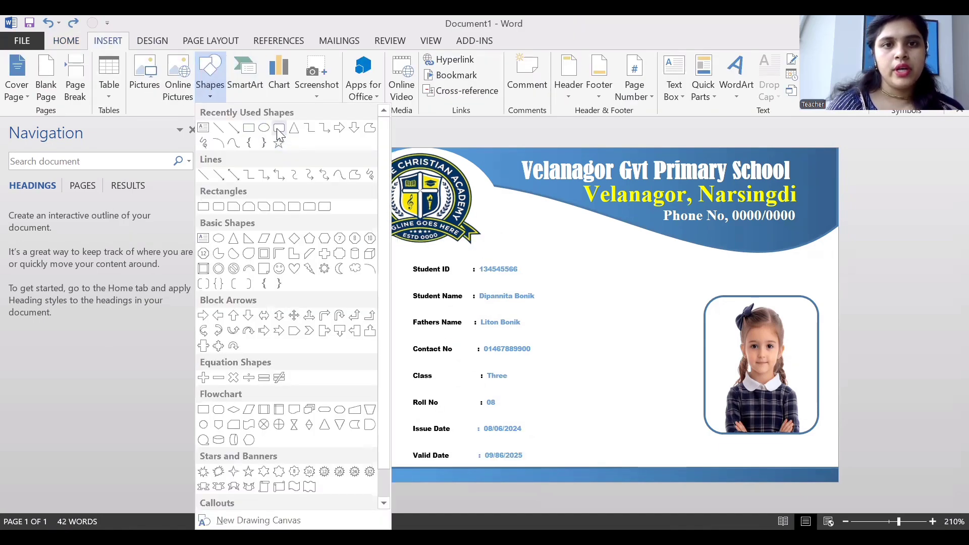
pyautogui.click(279, 129)
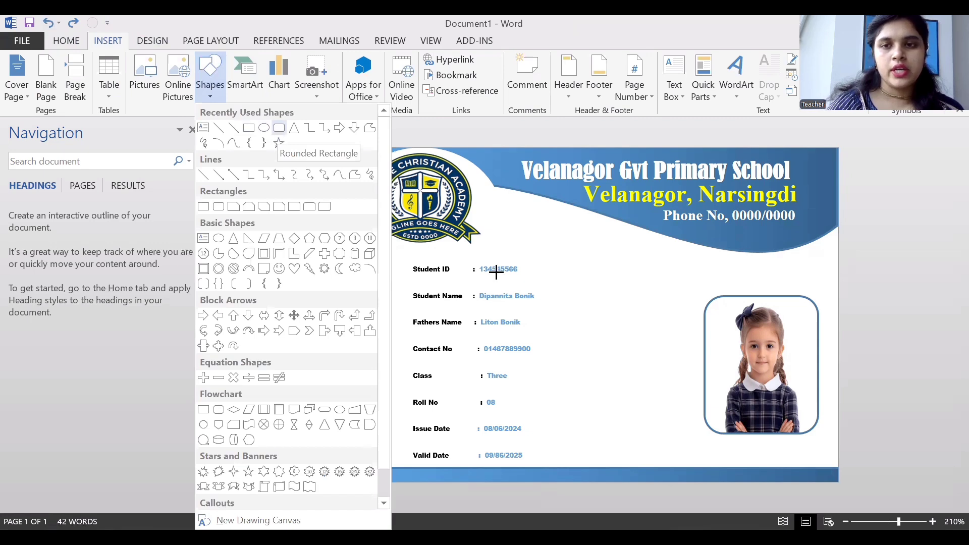
pyautogui.moveTo(637, 255); pyautogui.dragTo(830, 286)
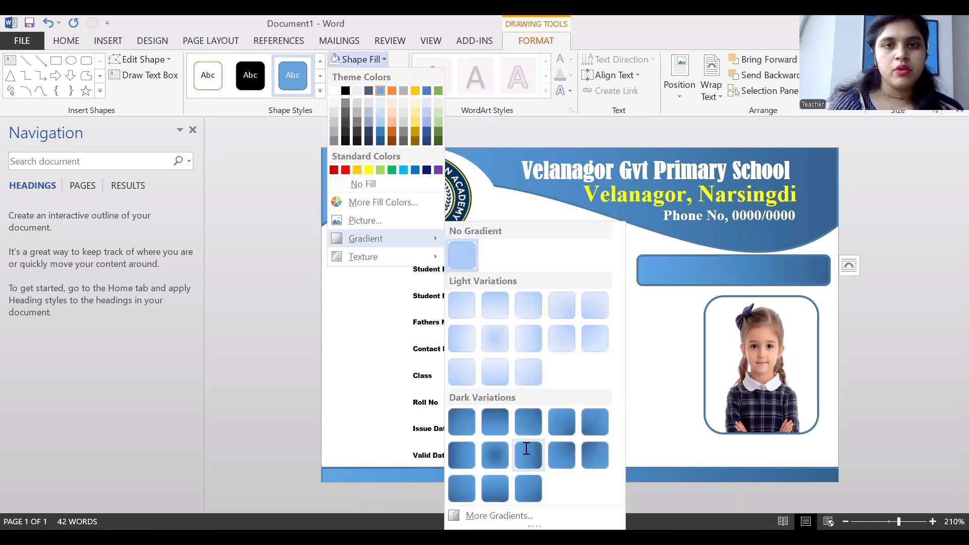
pyautogui.click(108, 40)
pyautogui.hotkey('ctrl', 'z')
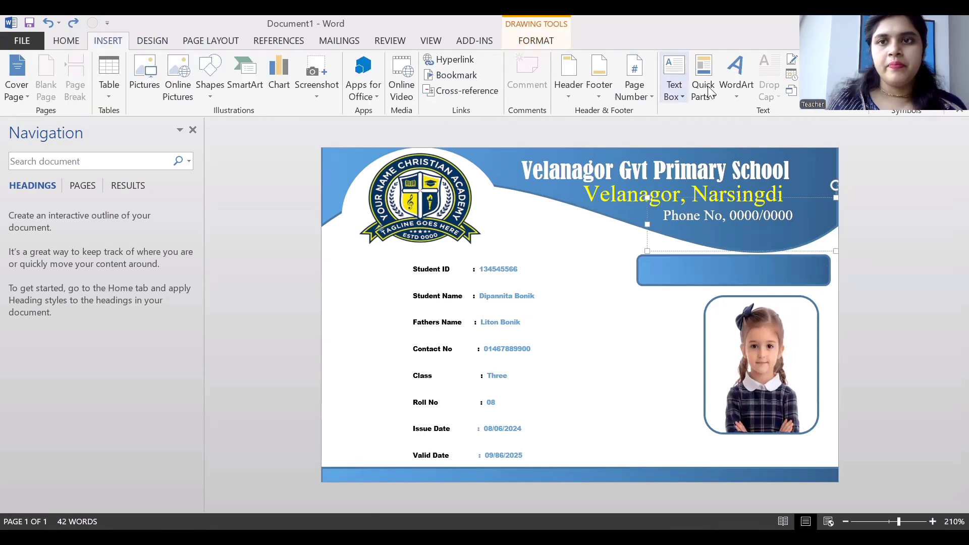
# Draw a text box over the blue bar and type the STUDENT IDENTITY CARD title.
pyautogui.click(677, 91)
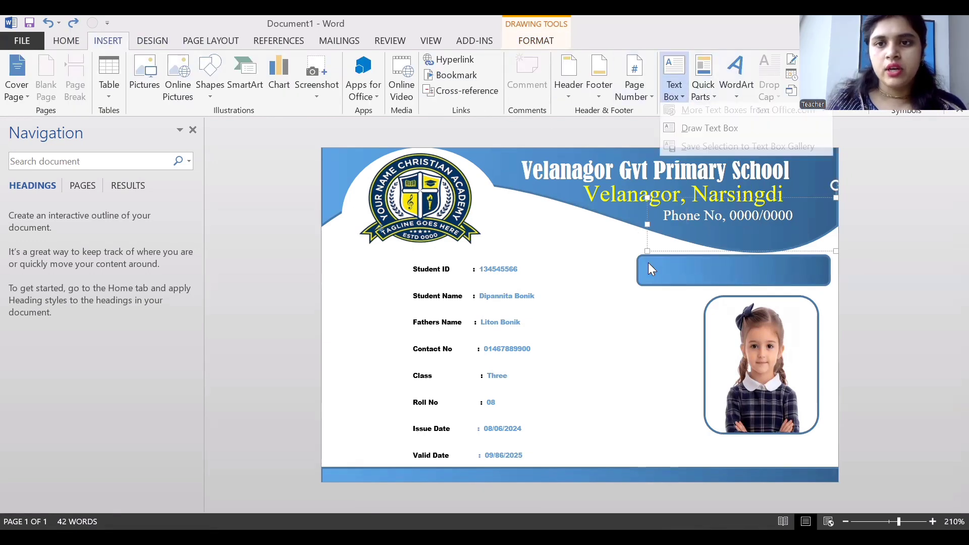
pyautogui.click(708, 132)
pyautogui.moveTo(645, 261)
pyautogui.mouseDown()
pyautogui.moveTo(764, 288)
pyautogui.moveTo(805, 282)
pyautogui.mouseUp()
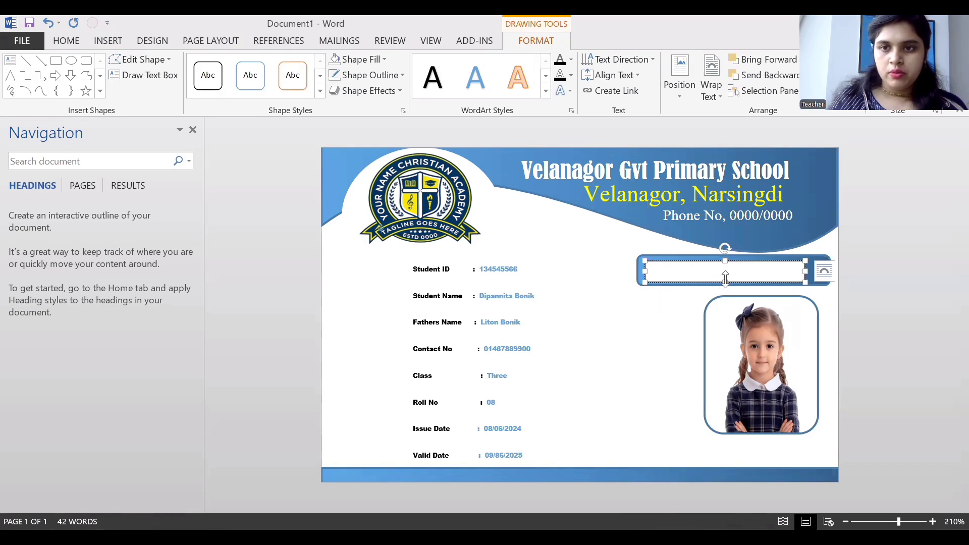
pyautogui.moveTo(723, 310); pyautogui.dragTo(720, 337)
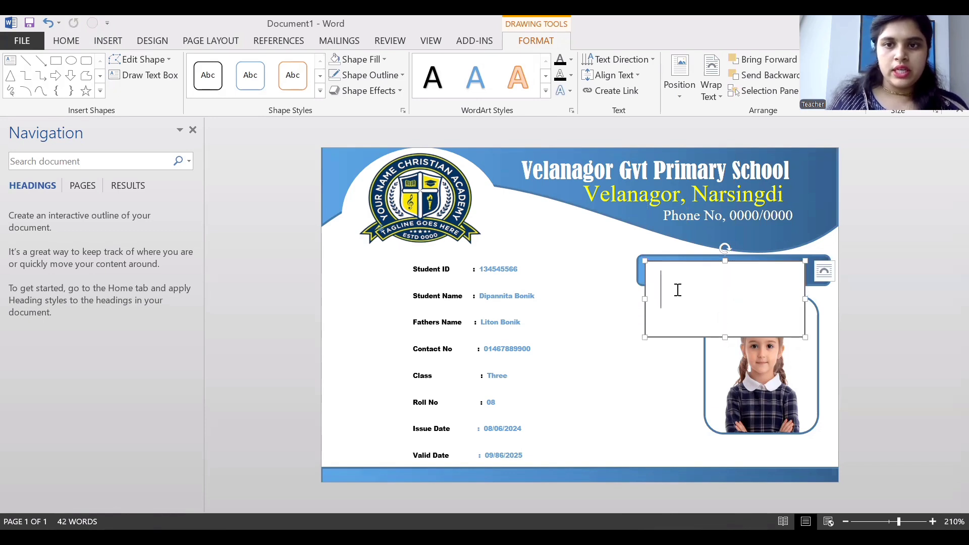
pyautogui.write('S')
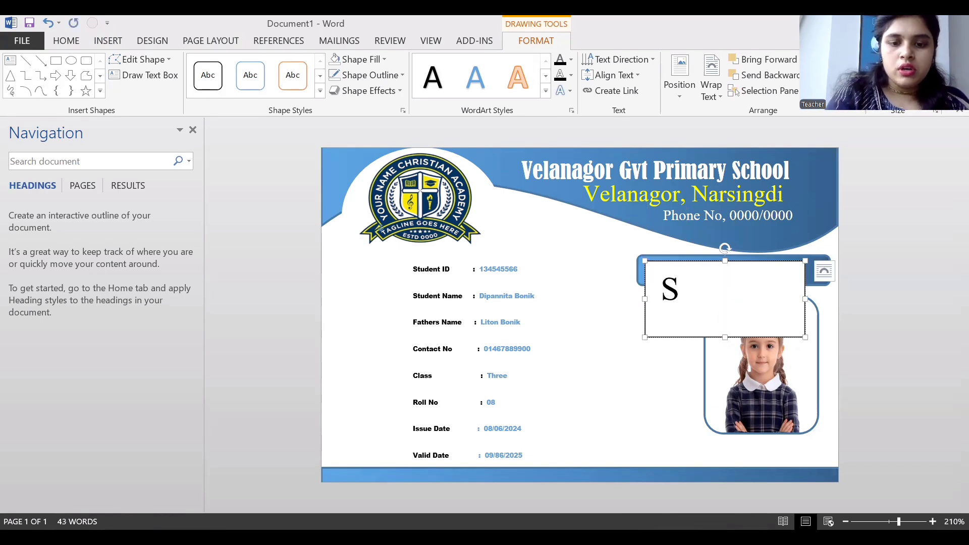
pyautogui.write('TU')
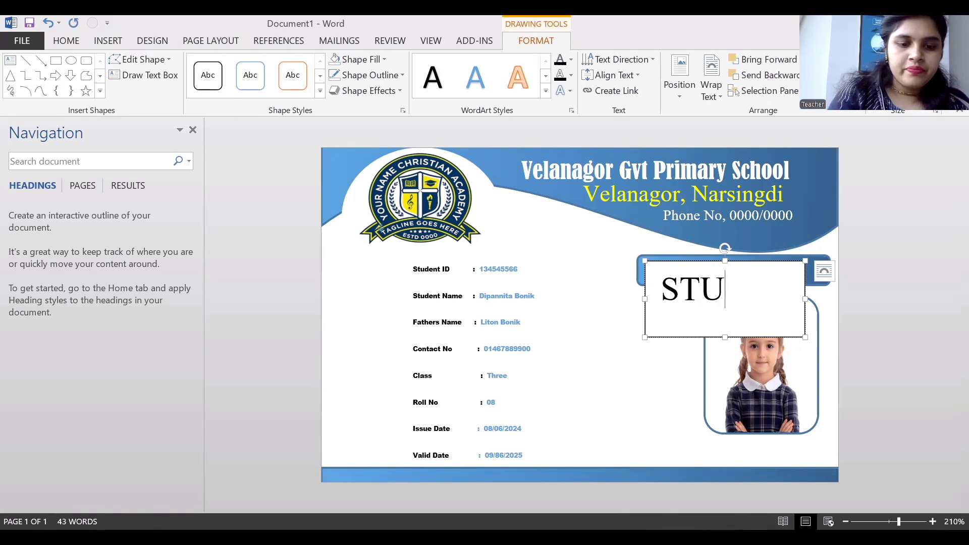
pyautogui.write('DENT')
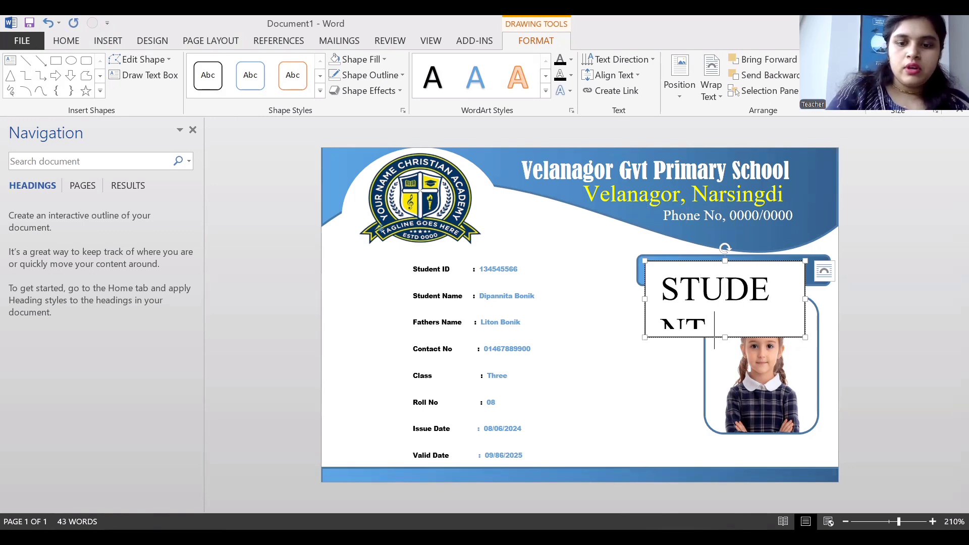
pyautogui.write(' IDE')
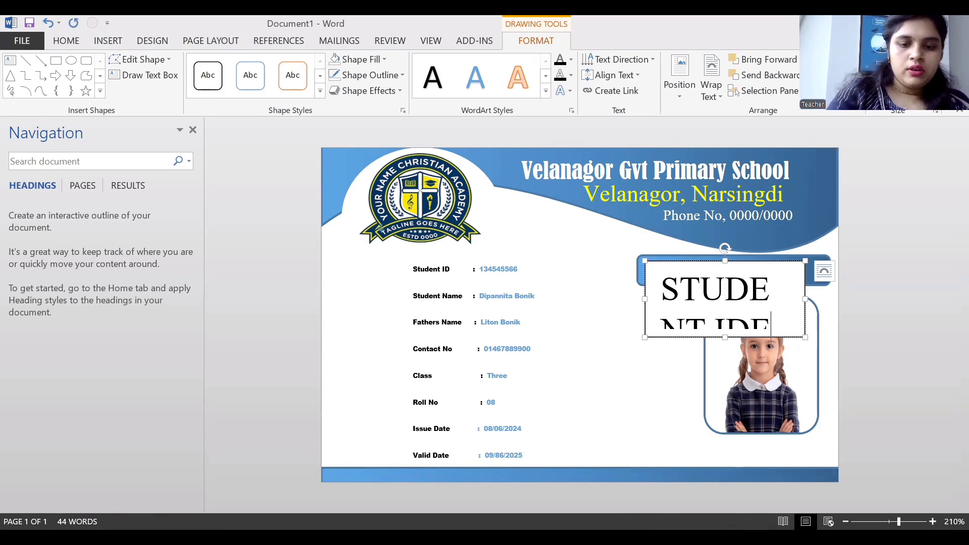
pyautogui.press('BackSpace')
pyautogui.press('BackSpace')
pyautogui.press('BackSpace')
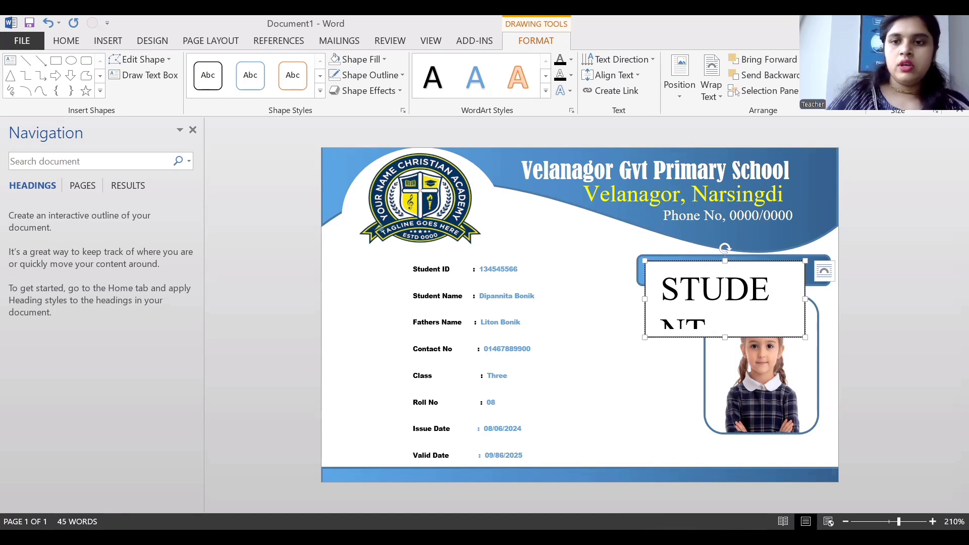
# Enlarge the title box, shrink the title text five steps, and shorten the box to one line.
pyautogui.click(644, 262)
pyautogui.moveTo(639, 249); pyautogui.dragTo(608, 186)
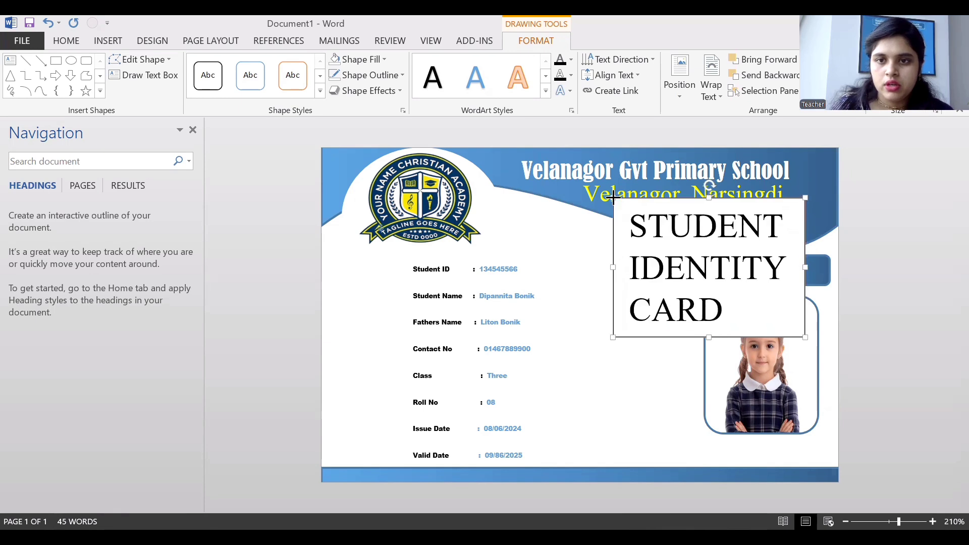
pyautogui.moveTo(633, 227); pyautogui.dragTo(698, 317)
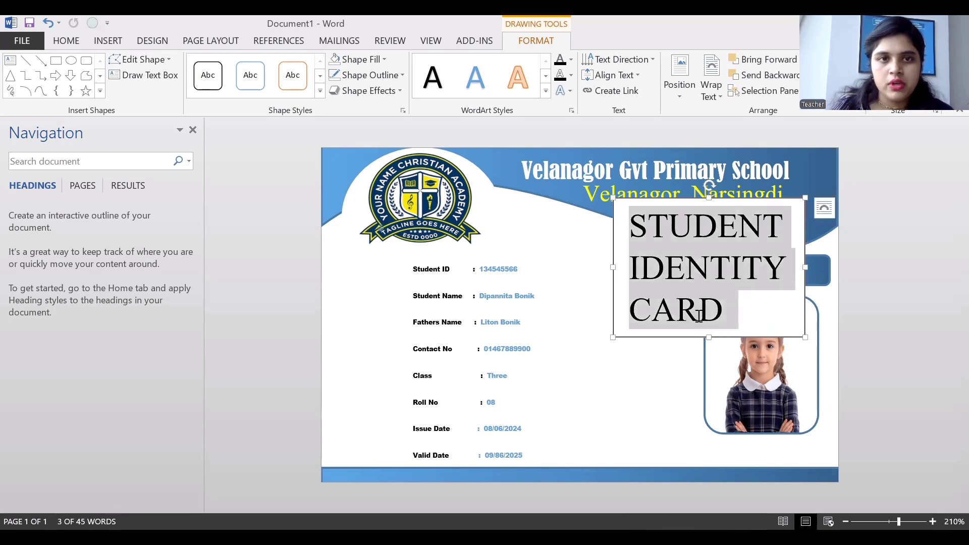
pyautogui.click(71, 41)
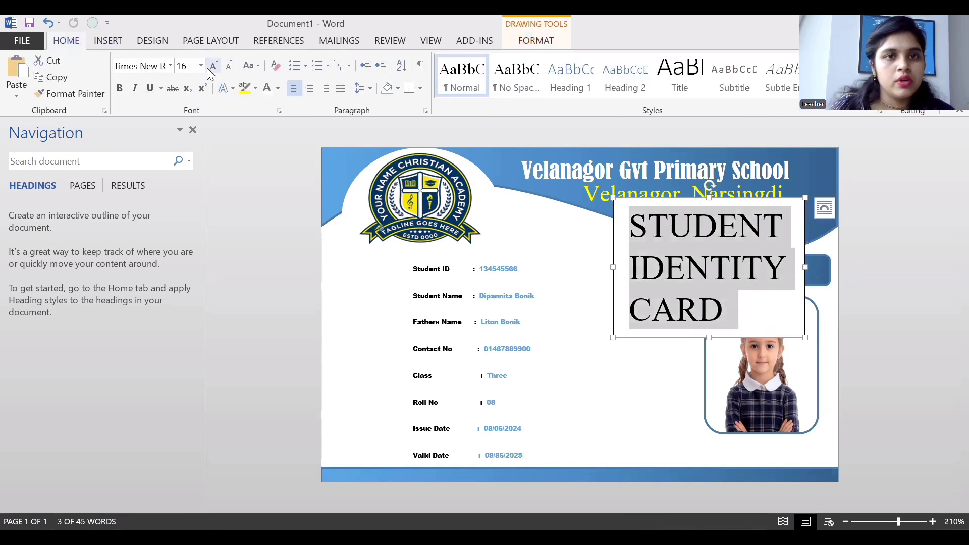
pyautogui.click(229, 66)
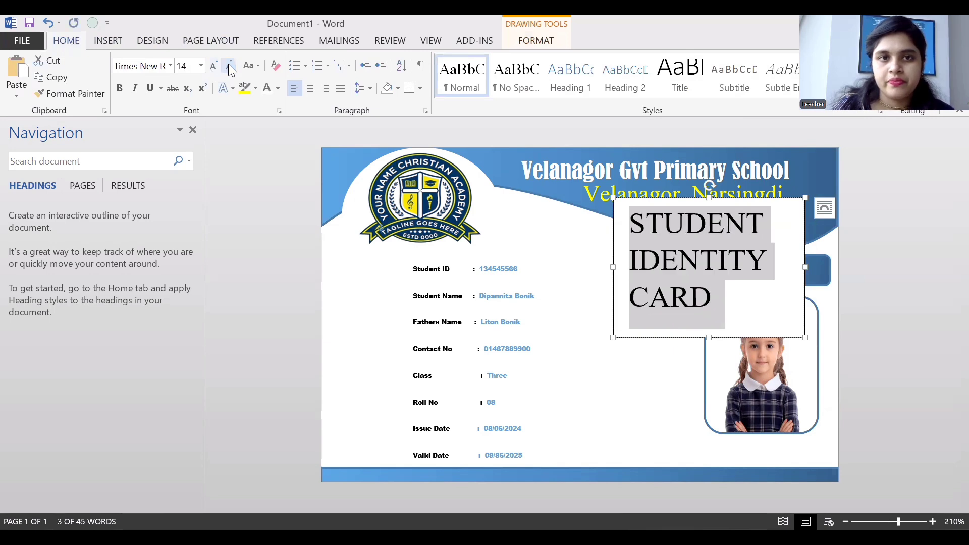
pyautogui.click(230, 66)
pyautogui.click(229, 66)
pyautogui.click(229, 66)
pyautogui.click(229, 66)
pyautogui.click(229, 66)
pyautogui.click(229, 67)
pyautogui.click(229, 66)
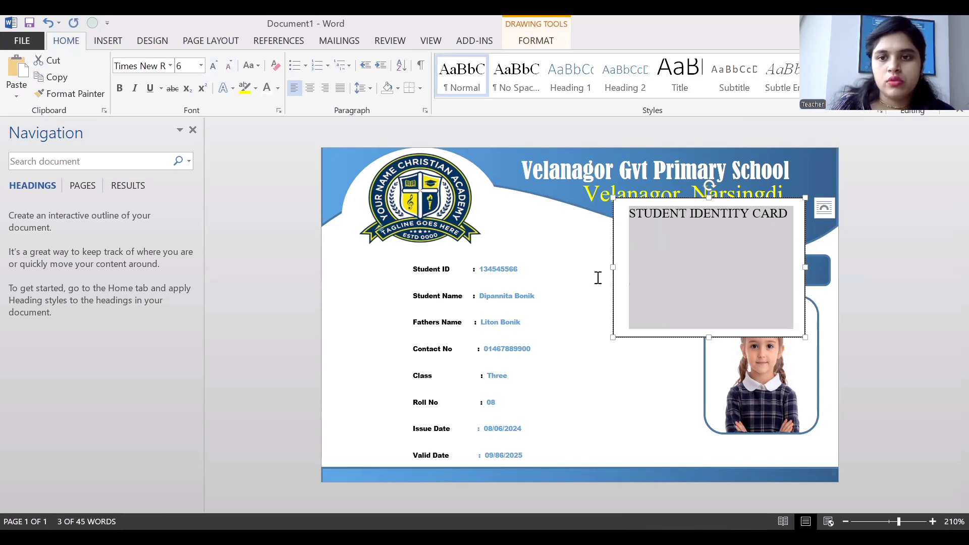
pyautogui.click(709, 333)
pyautogui.moveTo(709, 330); pyautogui.dragTo(749, 282)
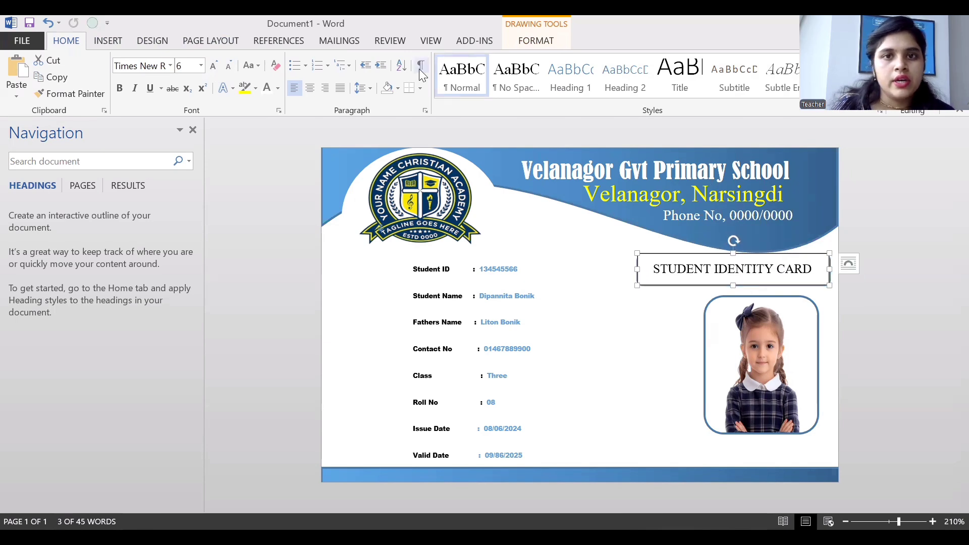
pyautogui.click(111, 43)
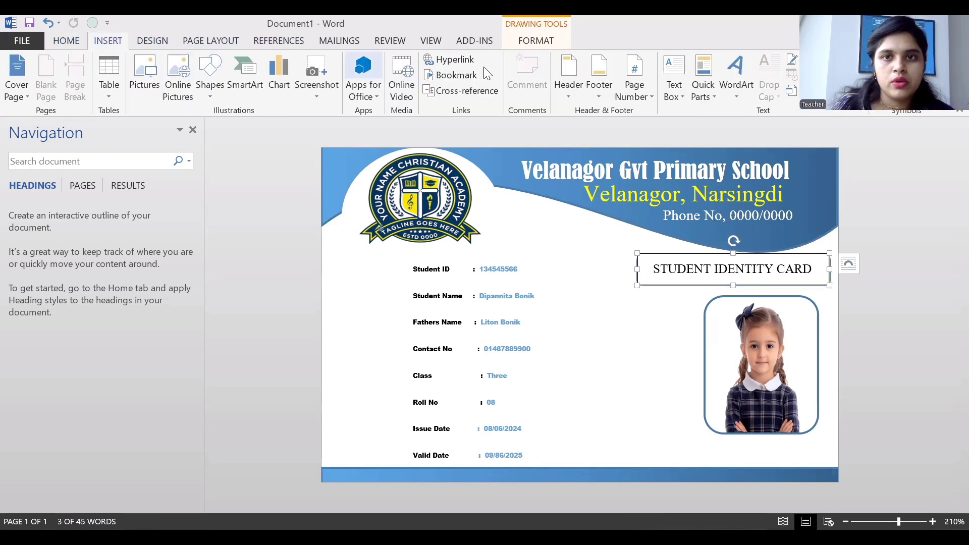
# Give the title box No Fill and No Outline so the blue bar shows through.
pyautogui.click(528, 44)
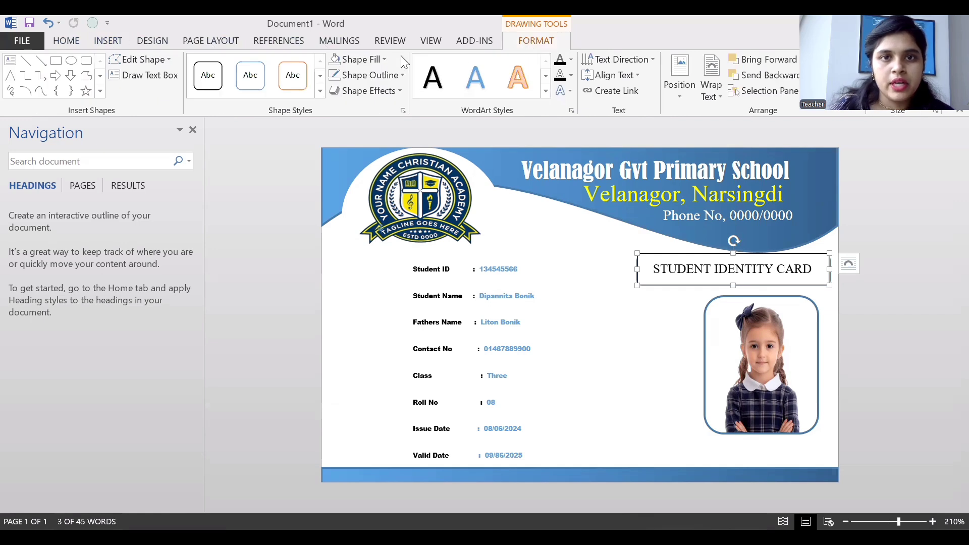
pyautogui.click(382, 59)
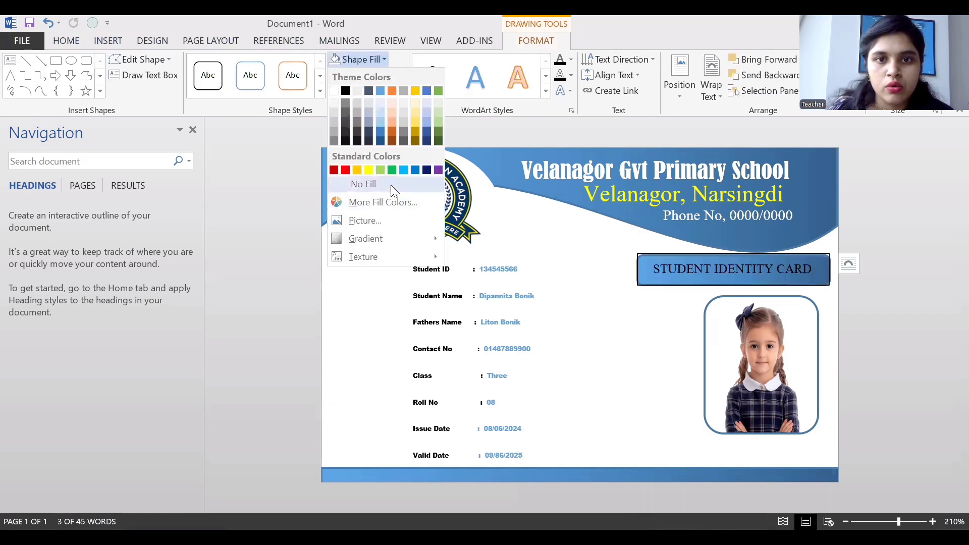
pyautogui.click(391, 185)
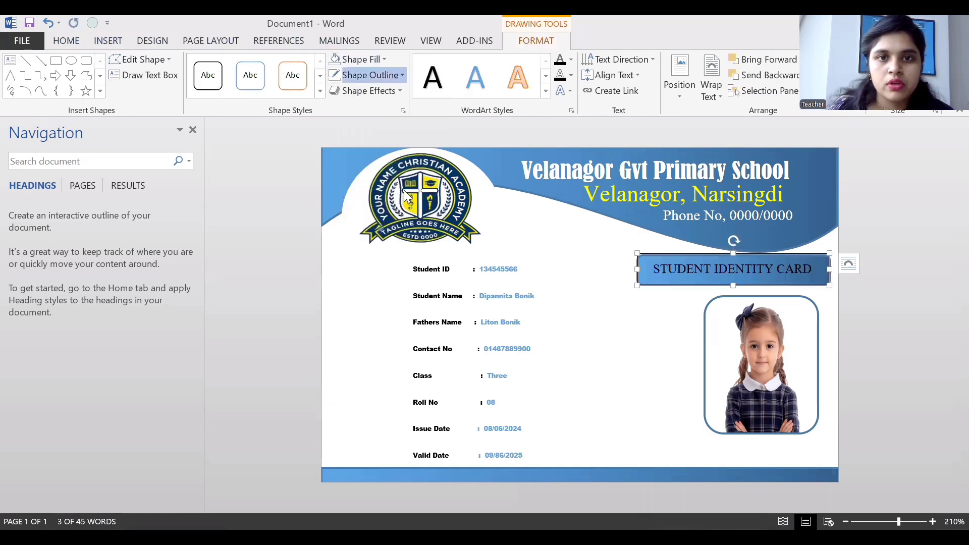
pyautogui.click(398, 75)
pyautogui.click(405, 197)
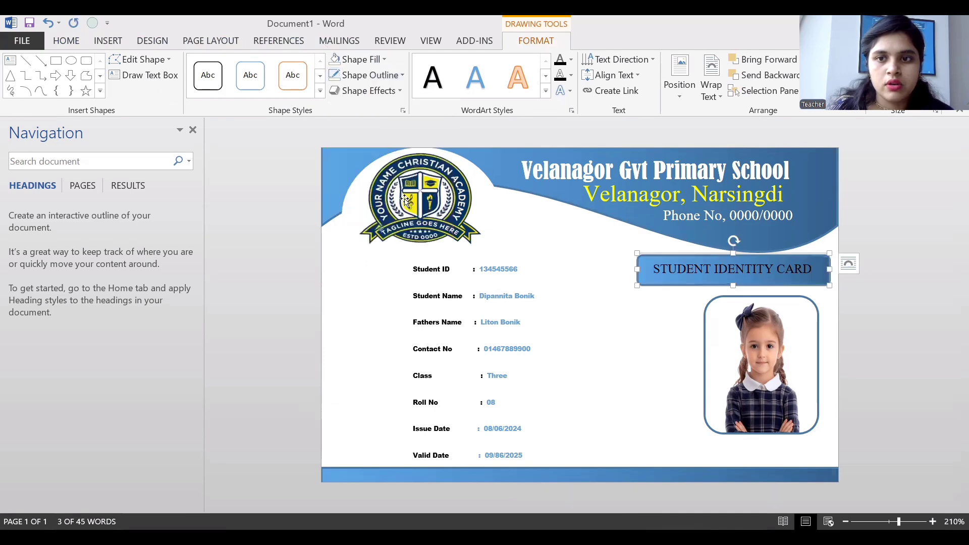
pyautogui.click(550, 256)
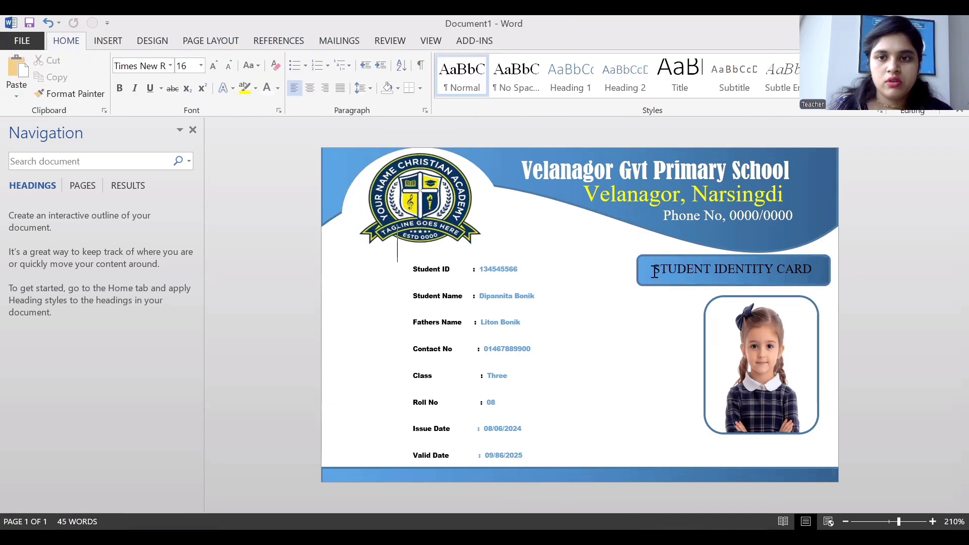
# Colour the STUDENT IDENTITY CARD text yellow.
pyautogui.tripleClick(782, 273)
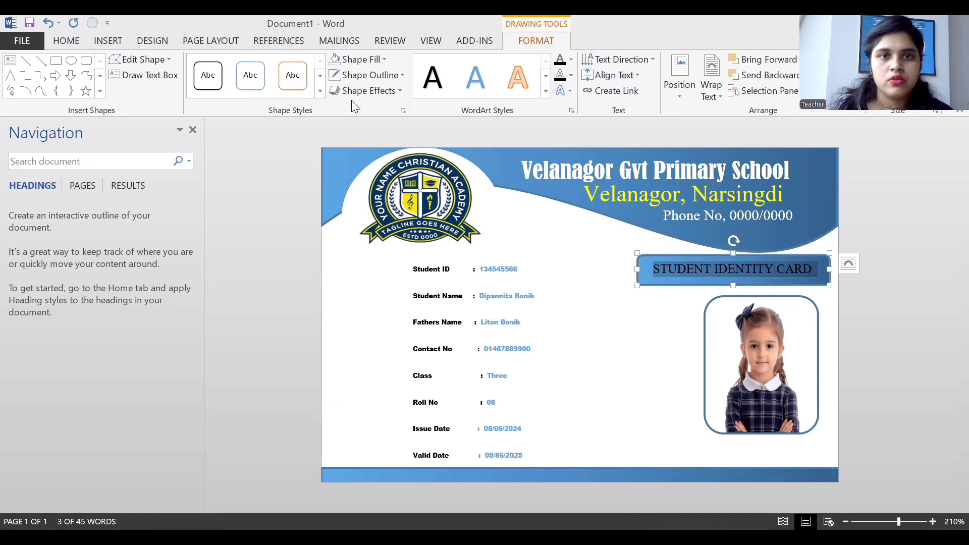
pyautogui.click(67, 42)
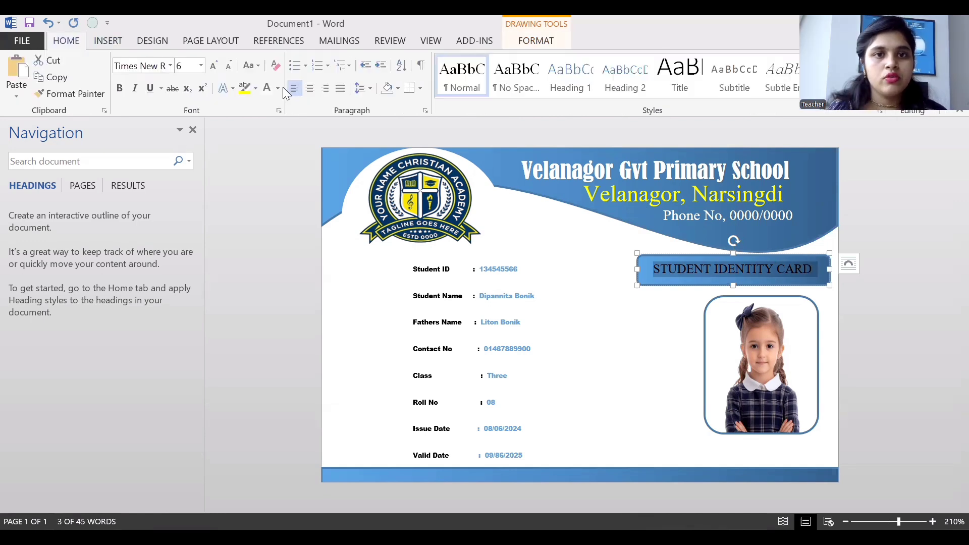
pyautogui.click(278, 89)
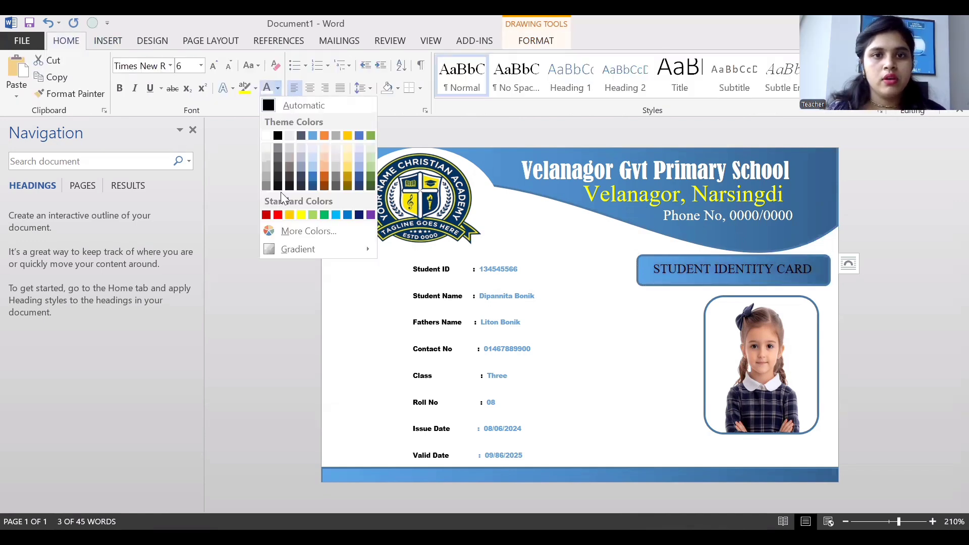
pyautogui.click(301, 215)
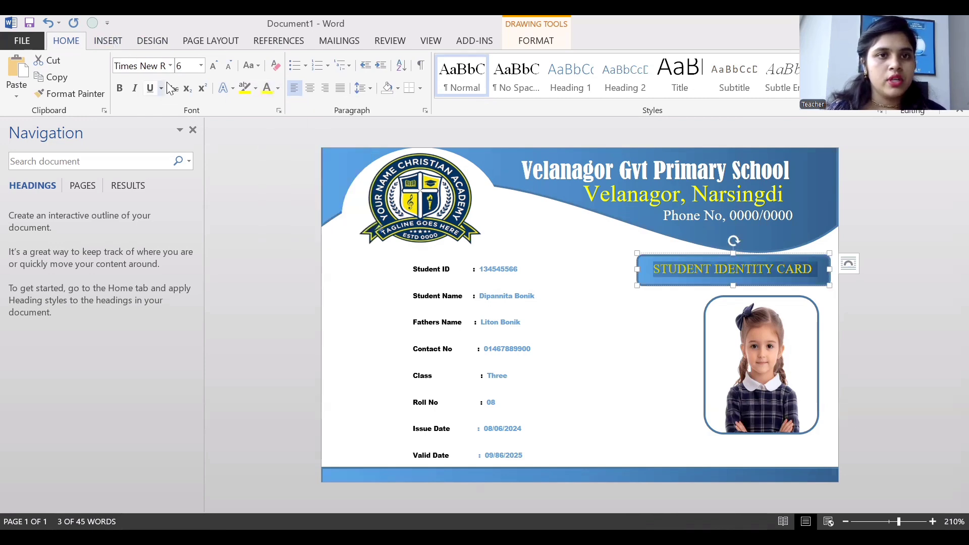
# Set the title in Arial Black, widen its box, shrink it one step, and centre it on the bar.
pyautogui.click(170, 66)
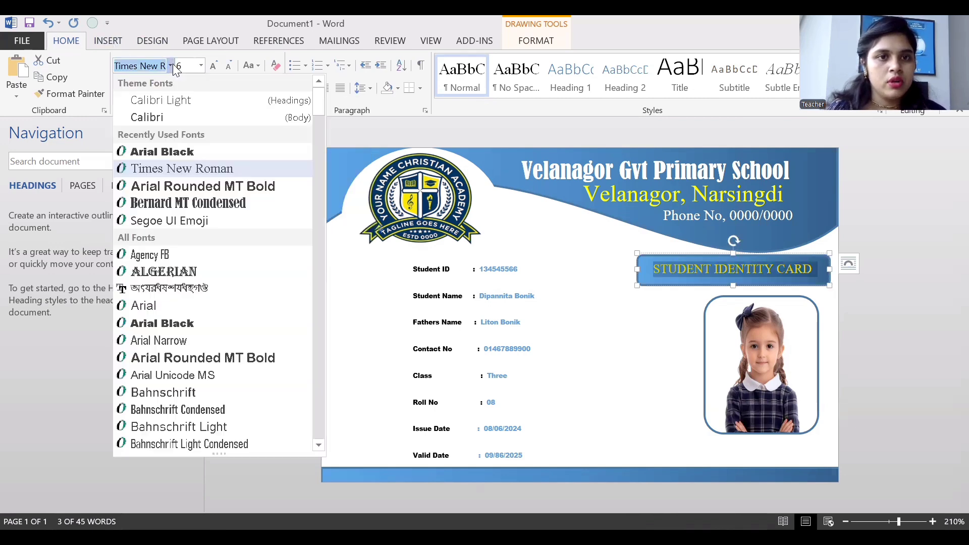
pyautogui.click(175, 154)
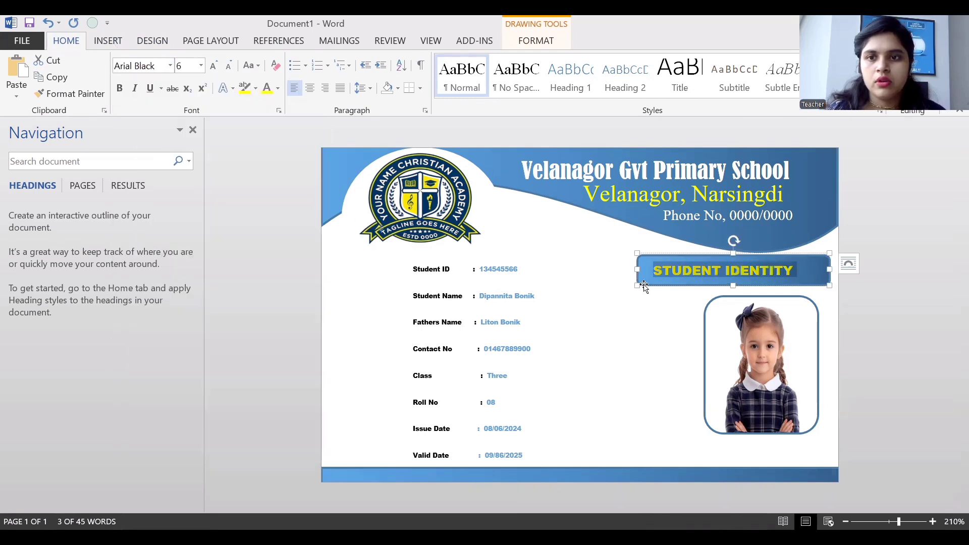
pyautogui.moveTo(637, 269); pyautogui.dragTo(618, 269)
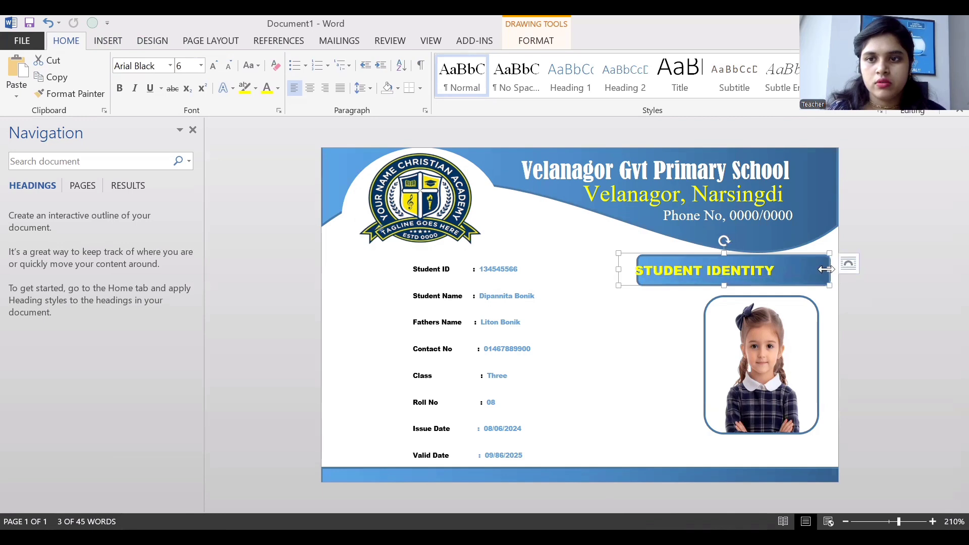
pyautogui.moveTo(829, 269); pyautogui.dragTo(838, 269)
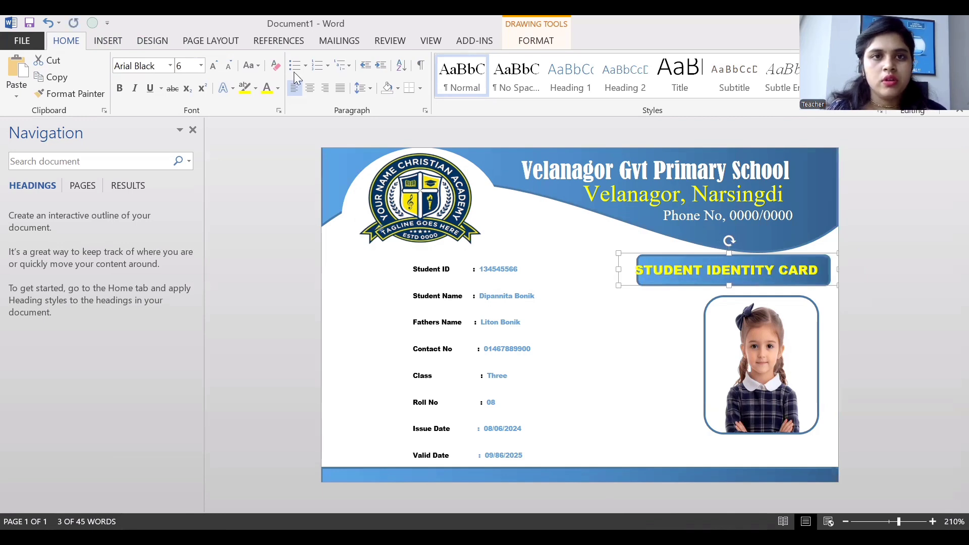
pyautogui.click(230, 66)
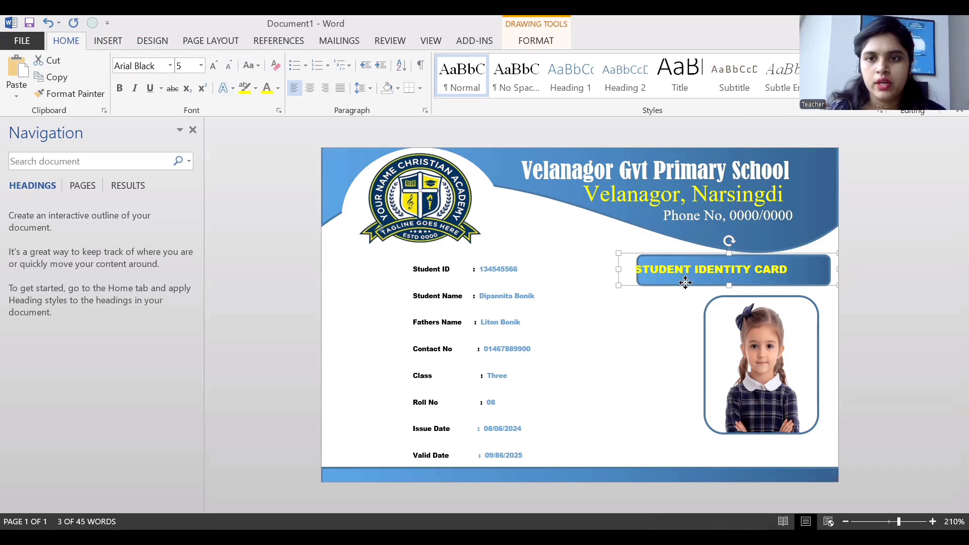
pyautogui.moveTo(685, 283); pyautogui.dragTo(706, 284)
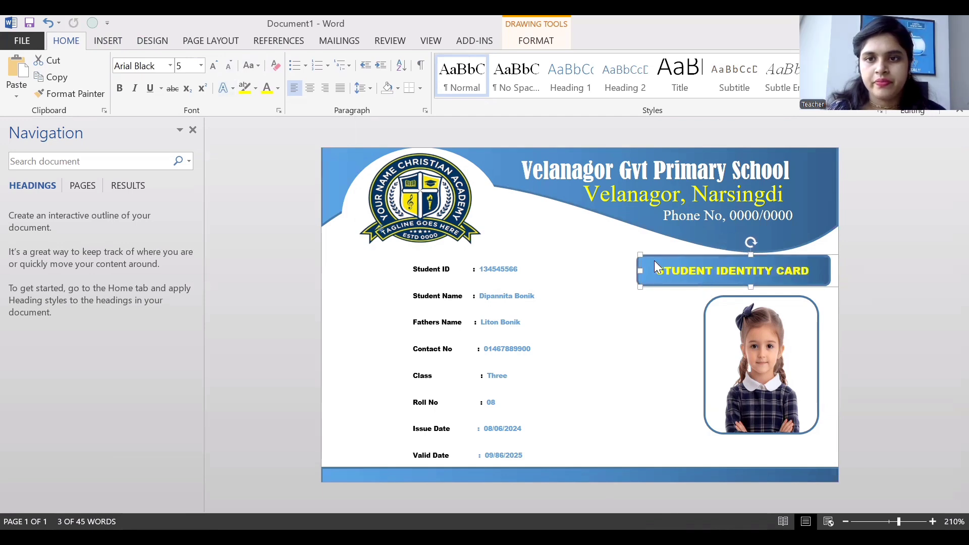
pyautogui.moveTo(640, 255); pyautogui.dragTo(633, 253)
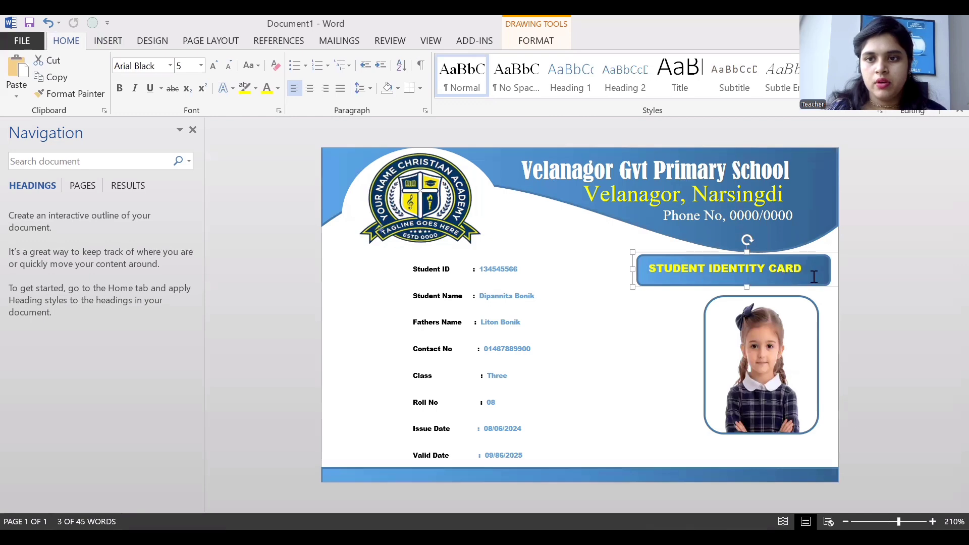
pyautogui.click(824, 310)
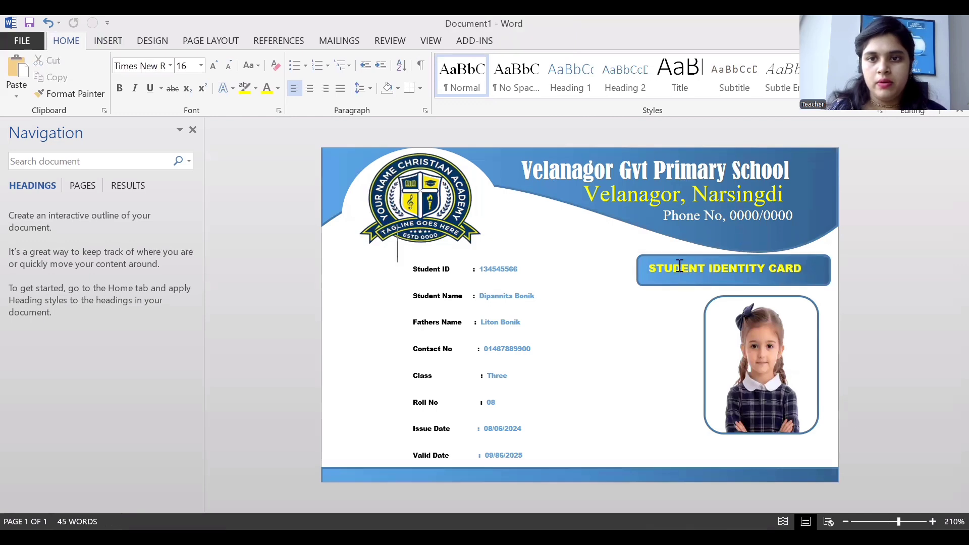
# Enlarge the title text one step to 6 pt, shift it slightly left, and nudge the photo up-left.
pyautogui.moveTo(650, 270); pyautogui.dragTo(810, 271)
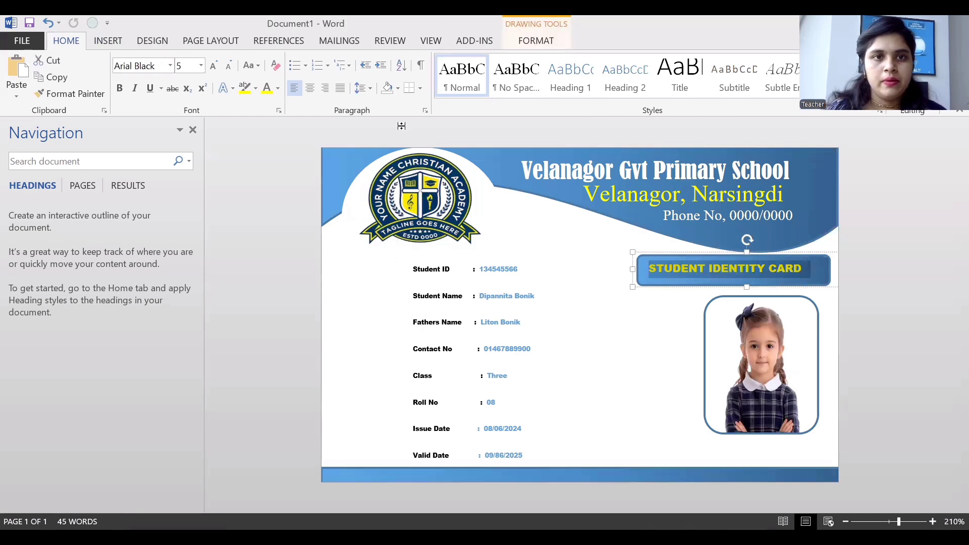
pyautogui.click(212, 65)
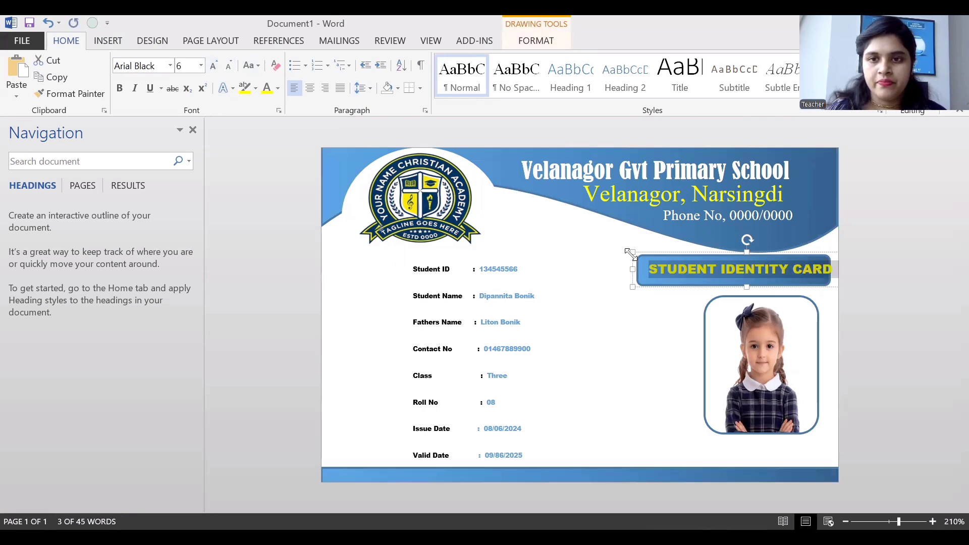
pyautogui.moveTo(641, 284); pyautogui.dragTo(635, 284)
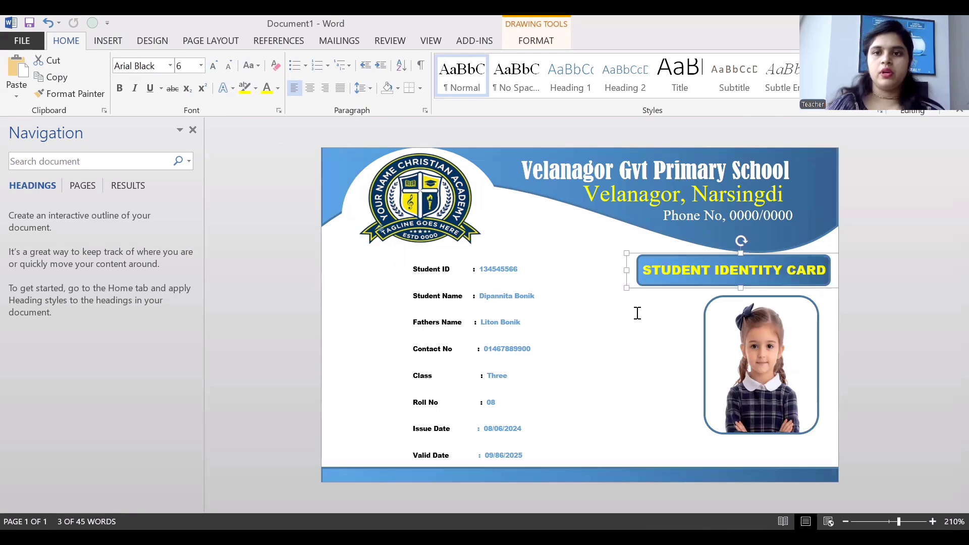
pyautogui.click(638, 313)
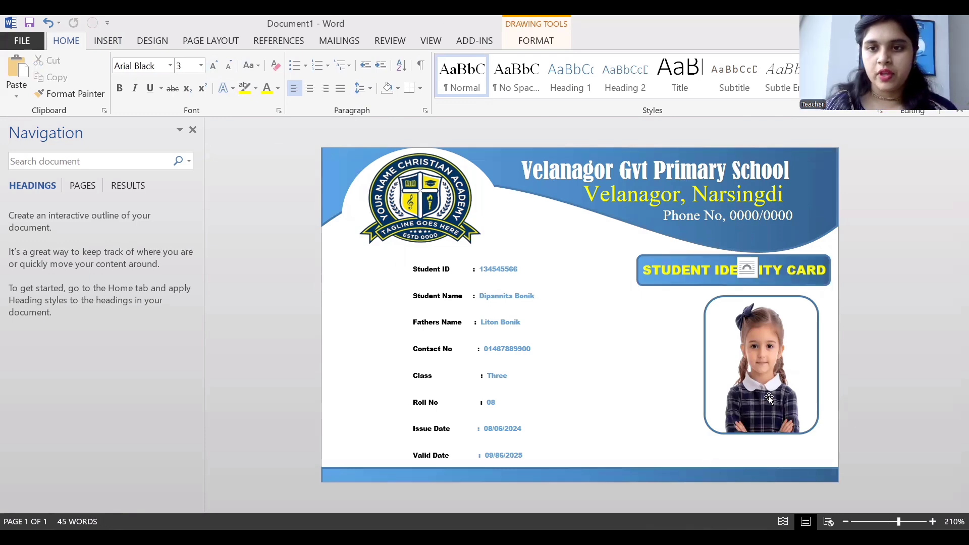
pyautogui.moveTo(769, 398); pyautogui.dragTo(764, 392)
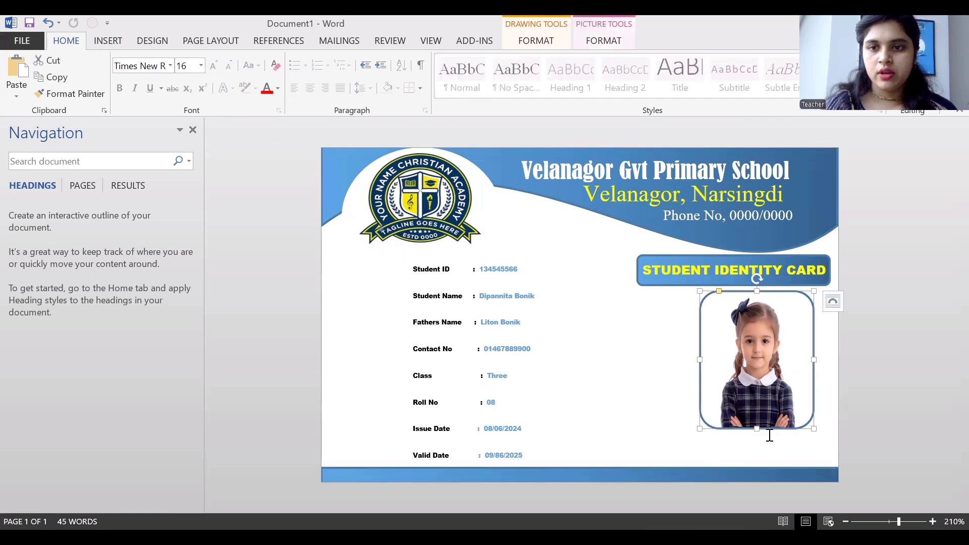
pyautogui.click(749, 449)
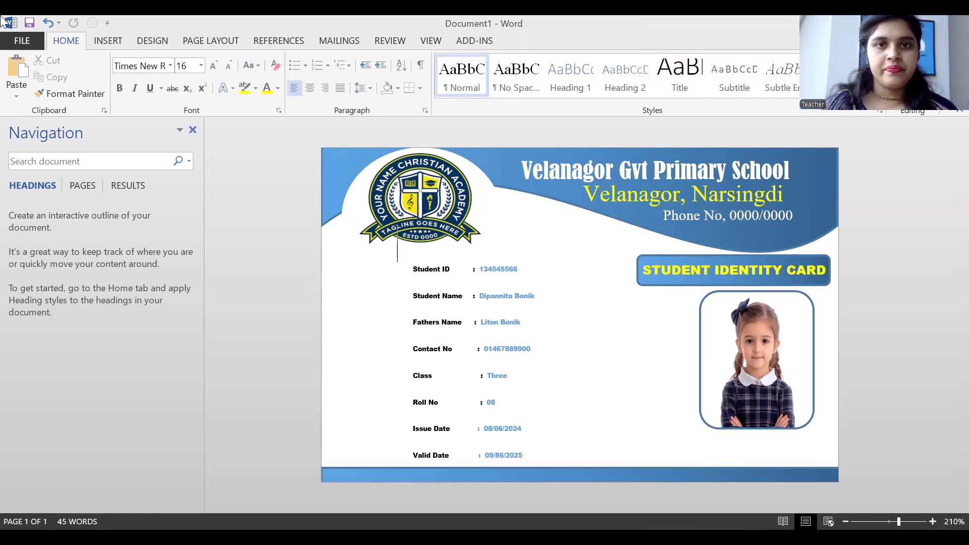
# Draw a text box, paste the horizontal line into it, and type Signature below the line.
pyautogui.click(106, 41)
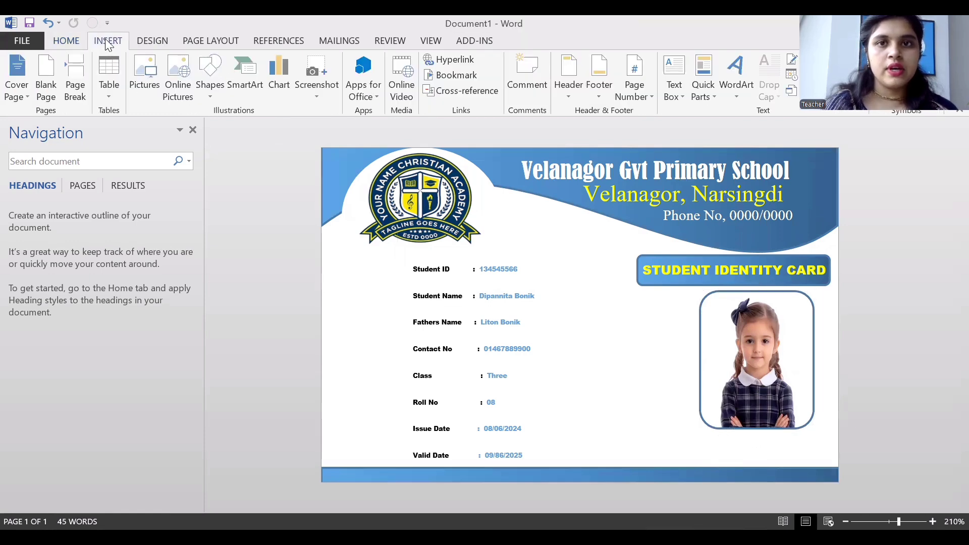
pyautogui.click(665, 98)
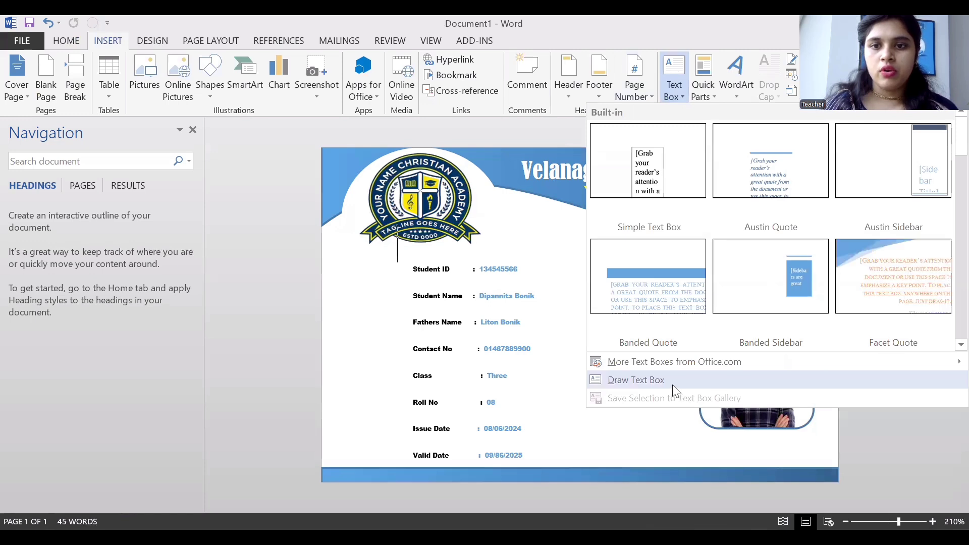
pyautogui.click(674, 387)
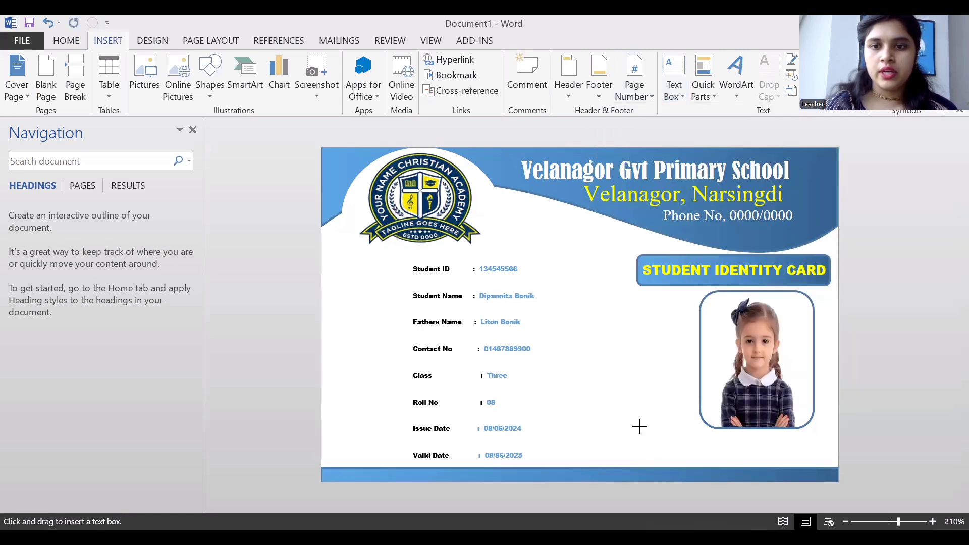
pyautogui.moveTo(622, 420); pyautogui.dragTo(715, 457)
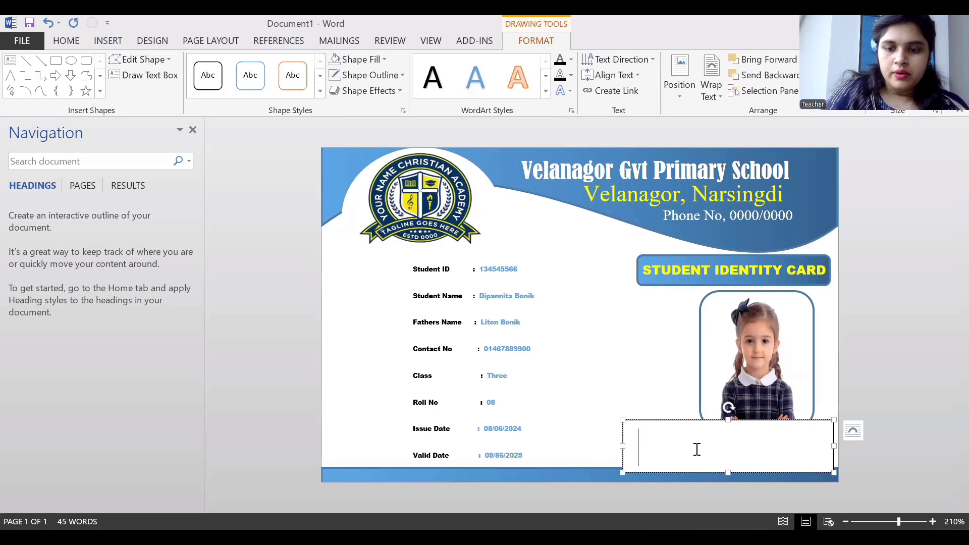
pyautogui.rightClick(697, 449)
pyautogui.click(710, 292)
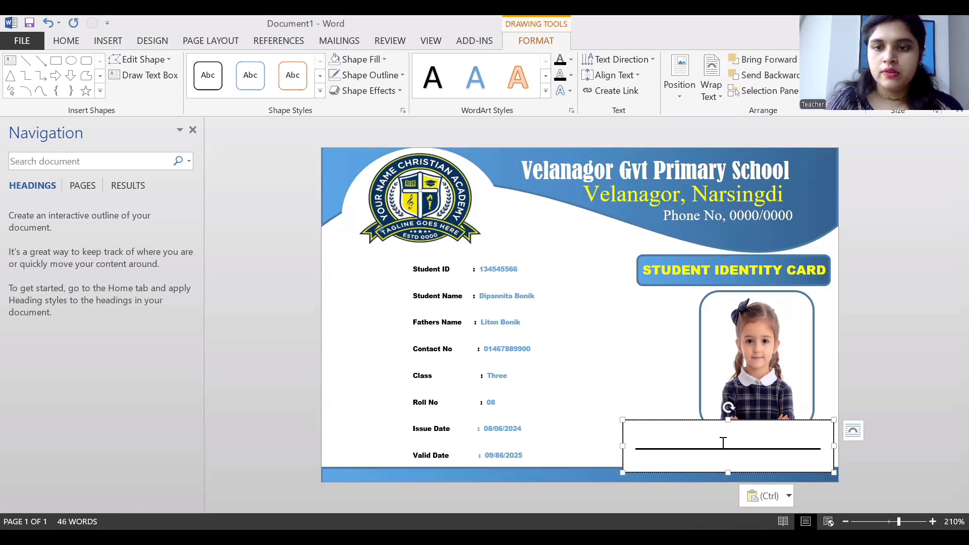
pyautogui.press('Return')
pyautogui.write('Signature')
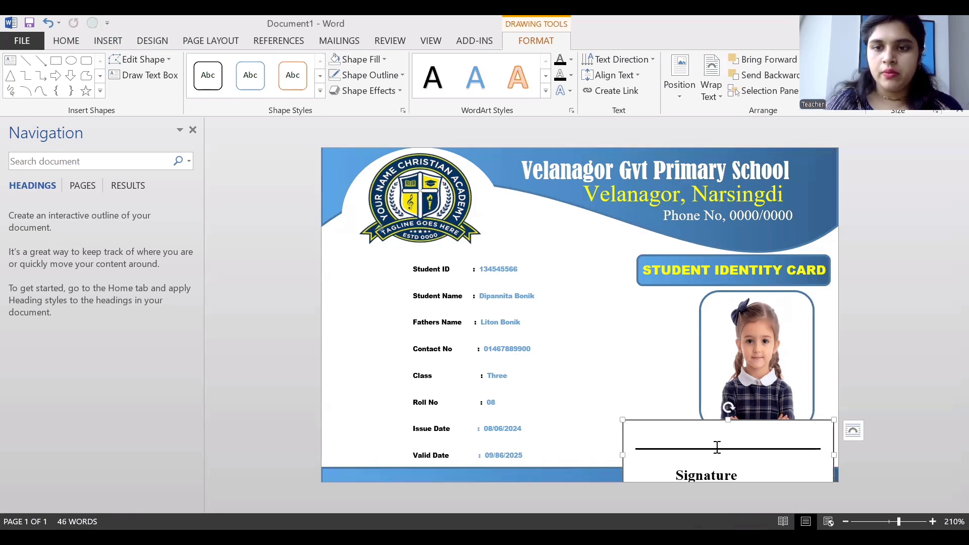
# Give the signature box No Fill and place it beneath the student photo.
pyautogui.moveTo(625, 435)
pyautogui.mouseDown()
pyautogui.moveTo(625, 347)
pyautogui.moveTo(631, 353)
pyautogui.moveTo(636, 326)
pyautogui.mouseUp()
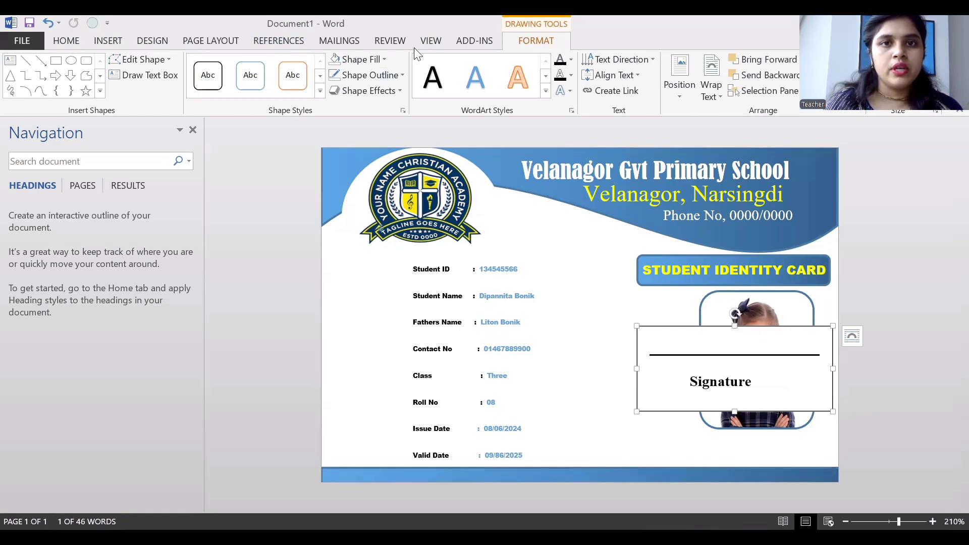
pyautogui.click(378, 59)
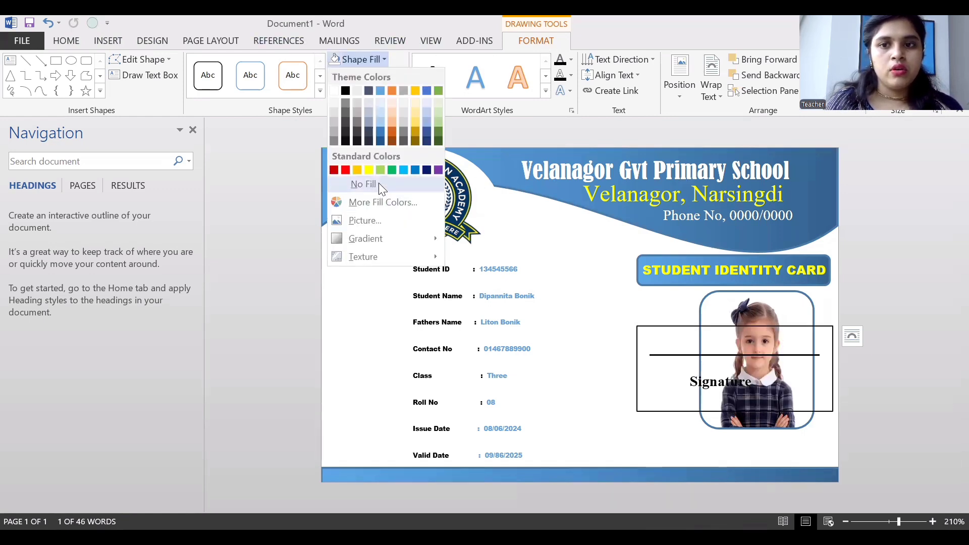
pyautogui.click(363, 183)
pyautogui.moveTo(679, 396)
pyautogui.mouseDown()
pyautogui.moveTo(703, 455)
pyautogui.moveTo(686, 482)
pyautogui.moveTo(701, 458)
pyautogui.mouseUp()
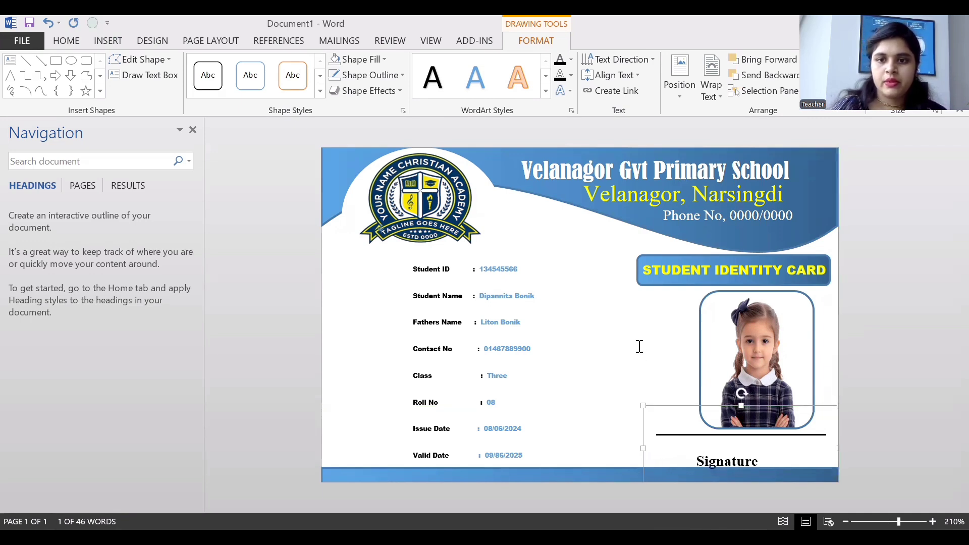
pyautogui.click(729, 394)
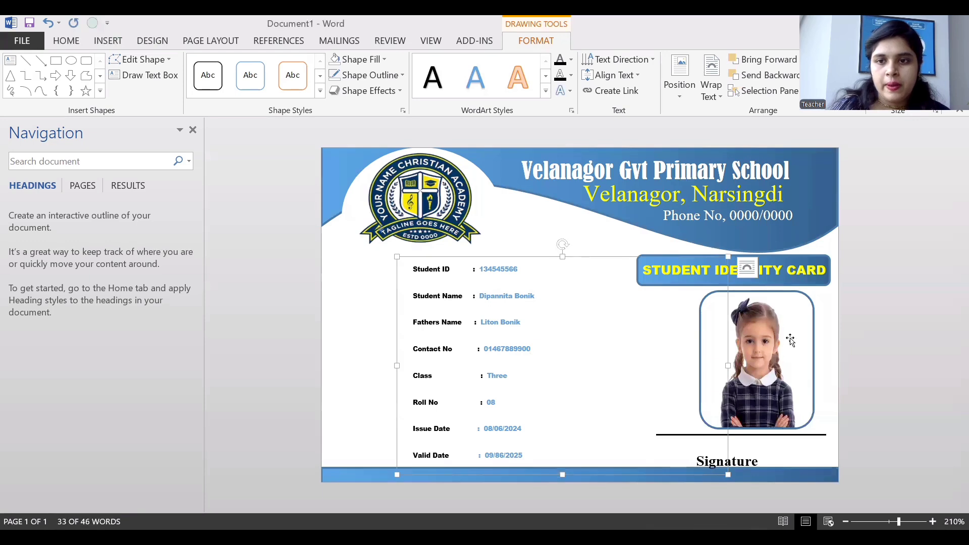
pyautogui.click(816, 291)
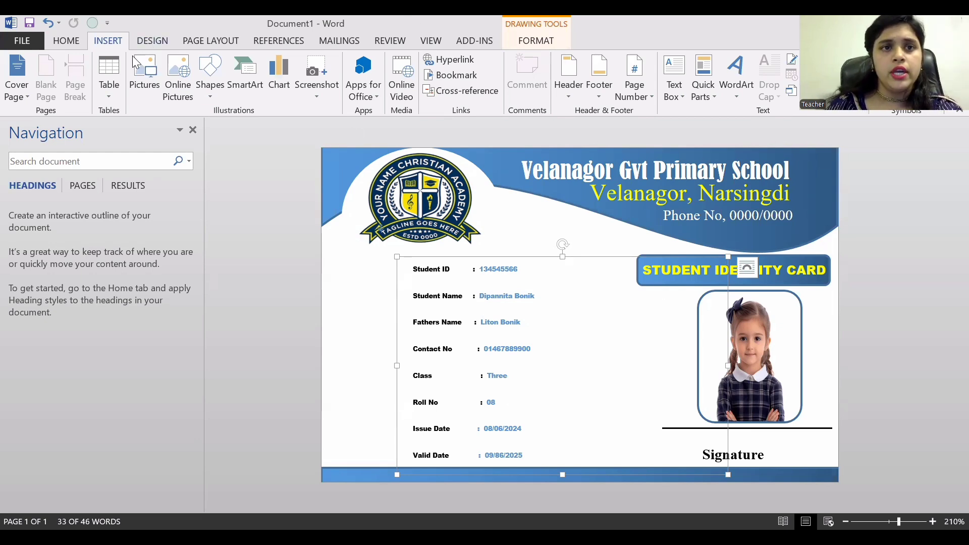
# Draw a rectangle and move it over the student details.
pyautogui.click(211, 86)
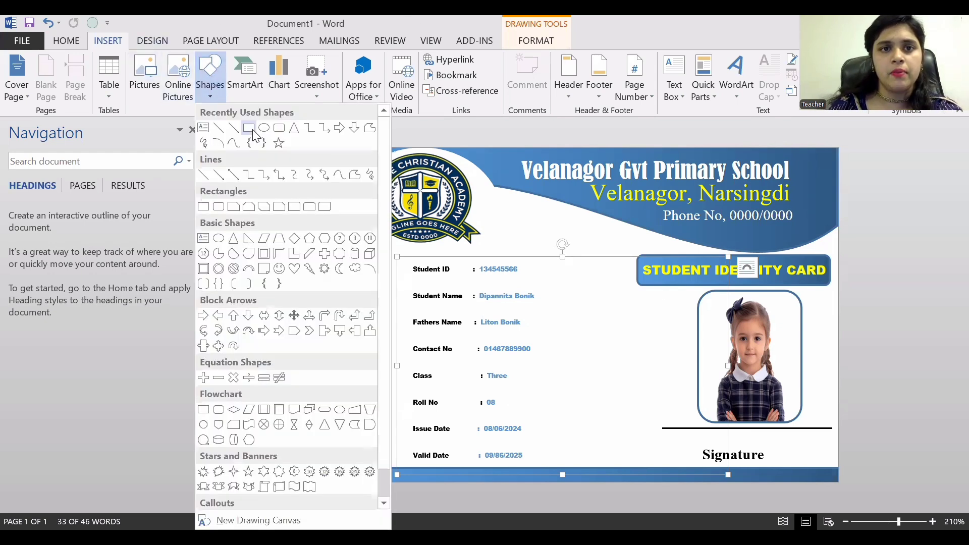
pyautogui.click(269, 144)
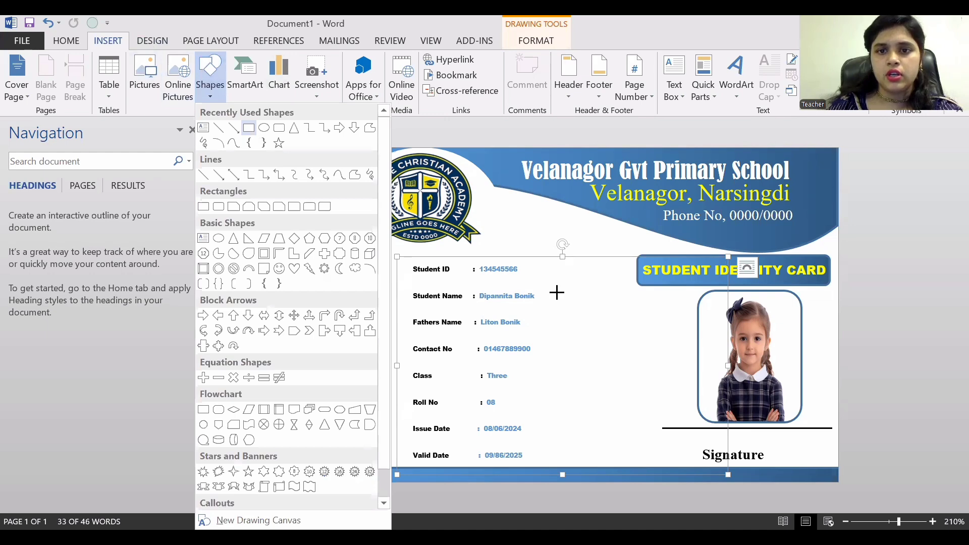
pyautogui.moveTo(598, 226); pyautogui.dragTo(750, 377)
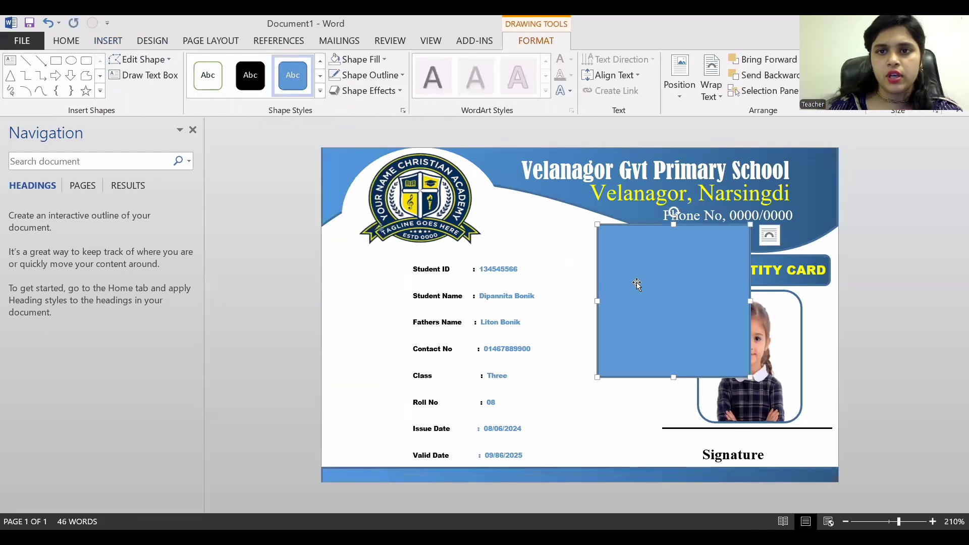
pyautogui.moveTo(632, 300); pyautogui.dragTo(583, 353)
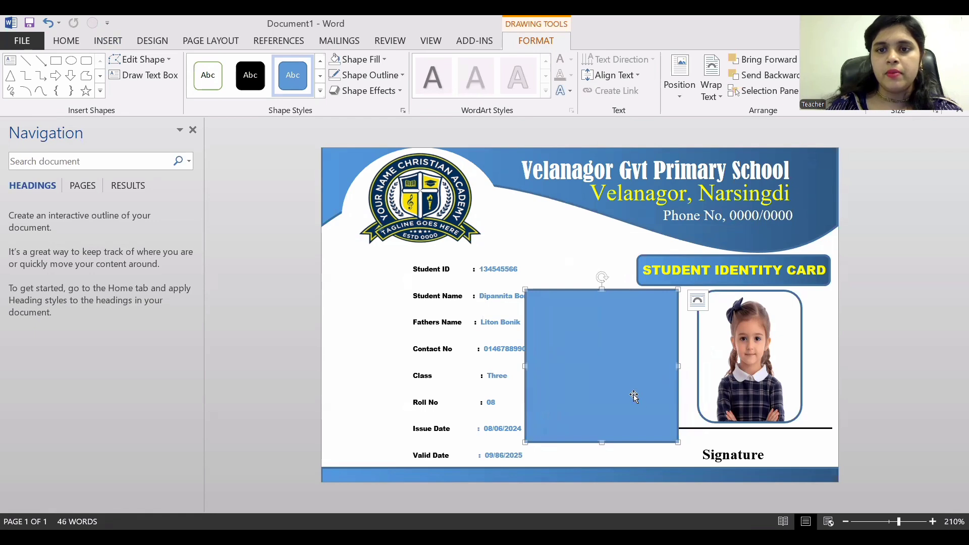
# Fill the rectangle with the school logo picture at 86% transparency via Format Shape.
pyautogui.rightClick(656, 408)
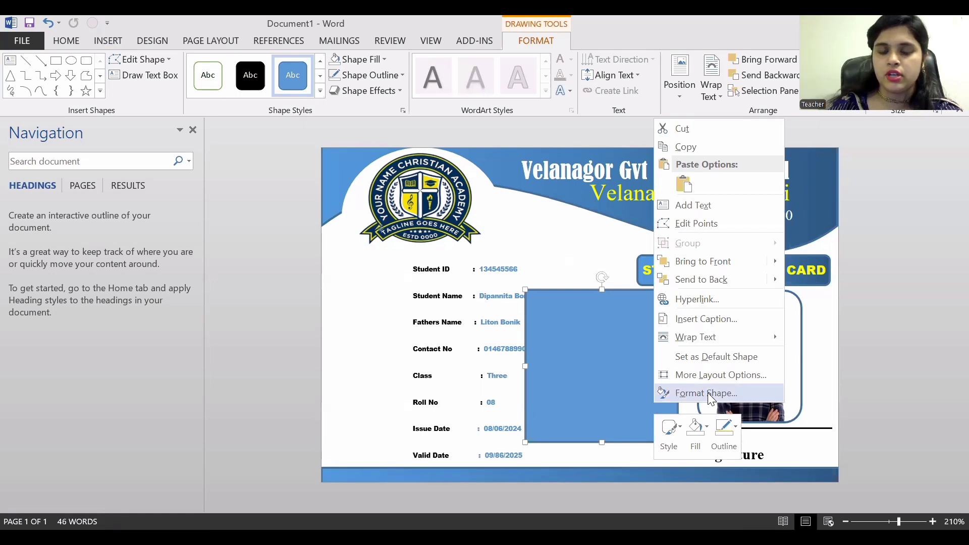
pyautogui.click(708, 392)
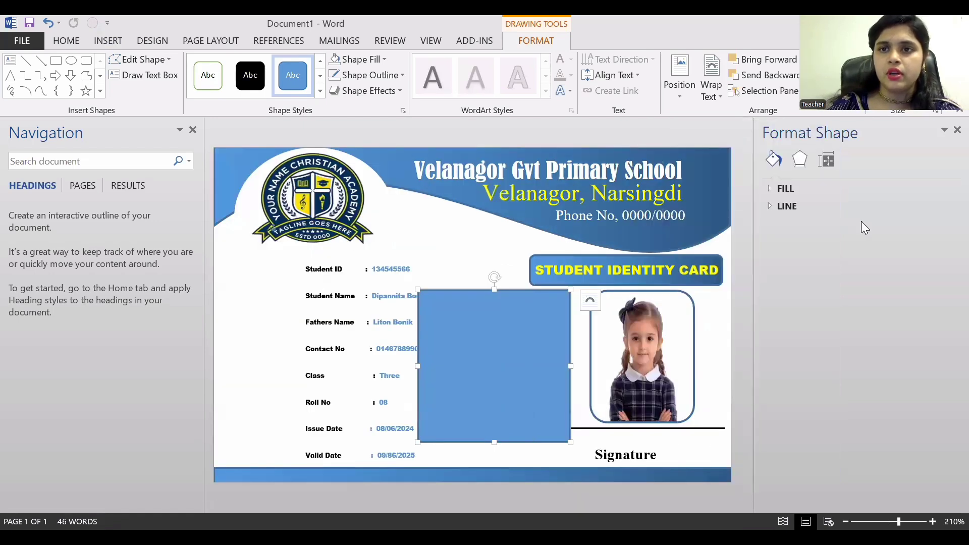
pyautogui.click(784, 191)
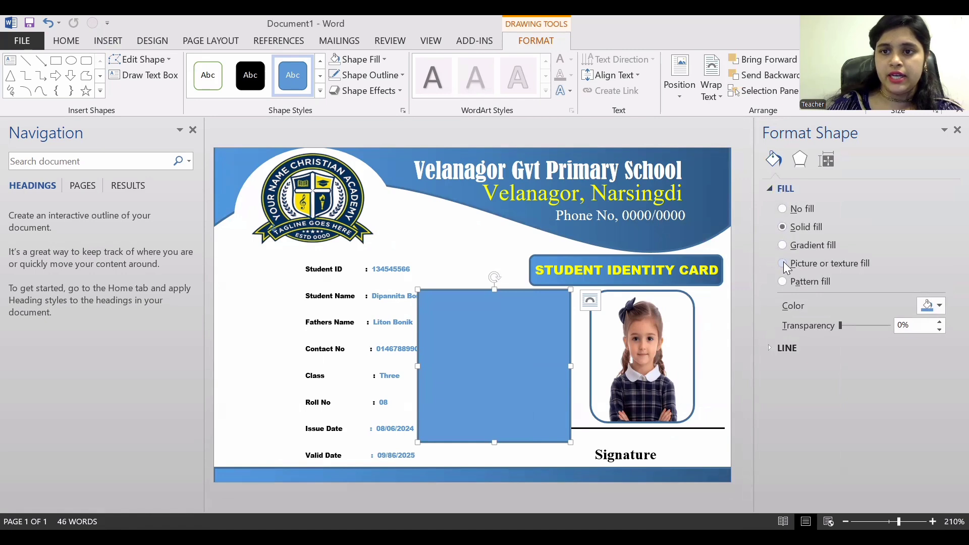
pyautogui.click(783, 263)
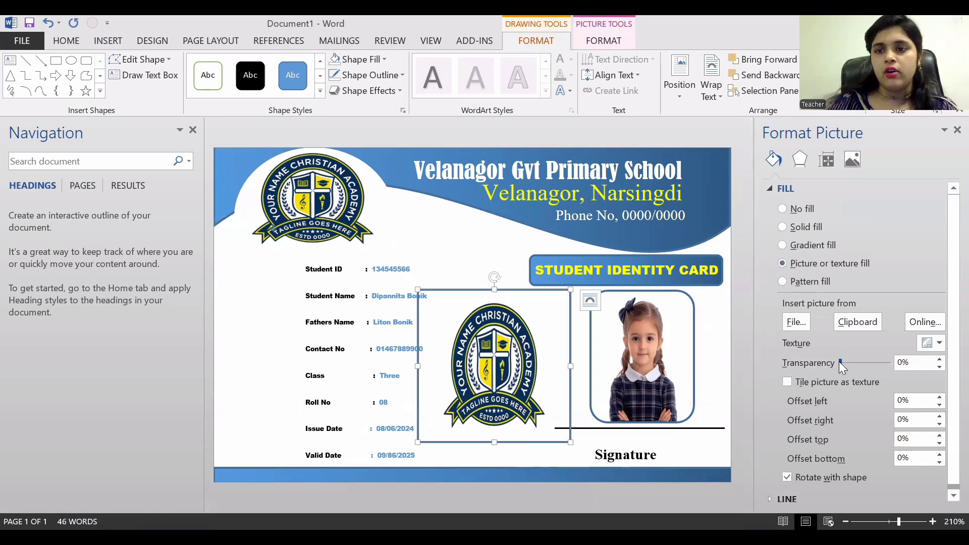
pyautogui.moveTo(842, 362); pyautogui.dragTo(884, 369)
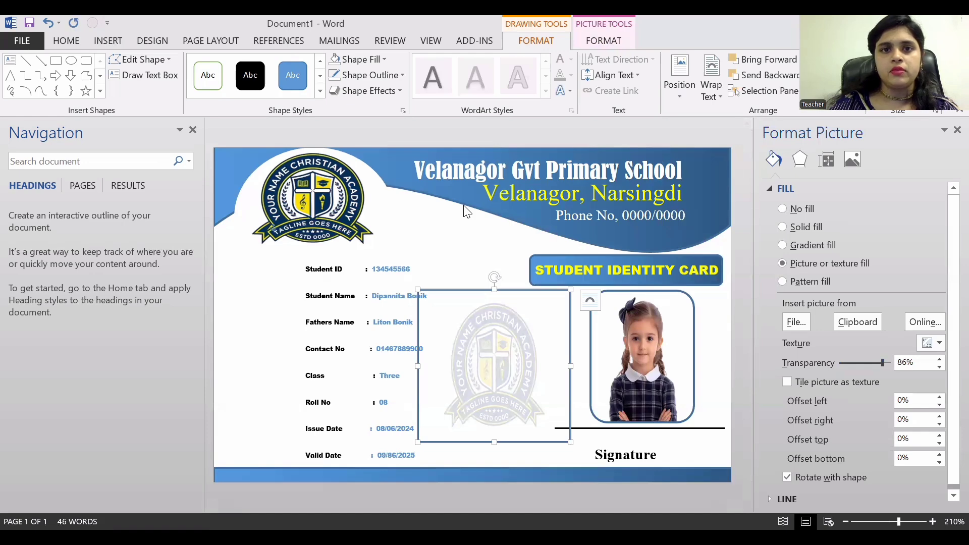
# Remove the outline from the faded logo shape.
pyautogui.click(384, 59)
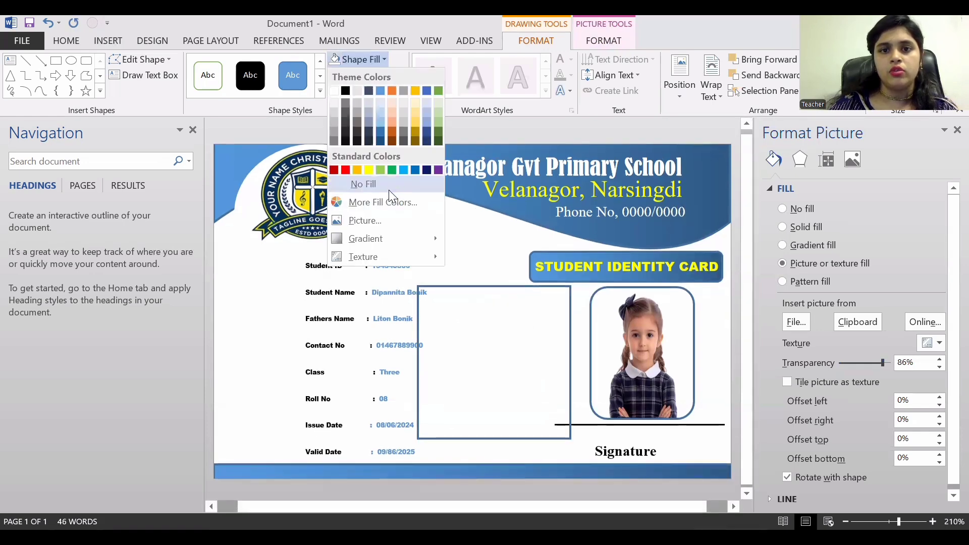
pyautogui.click(470, 130)
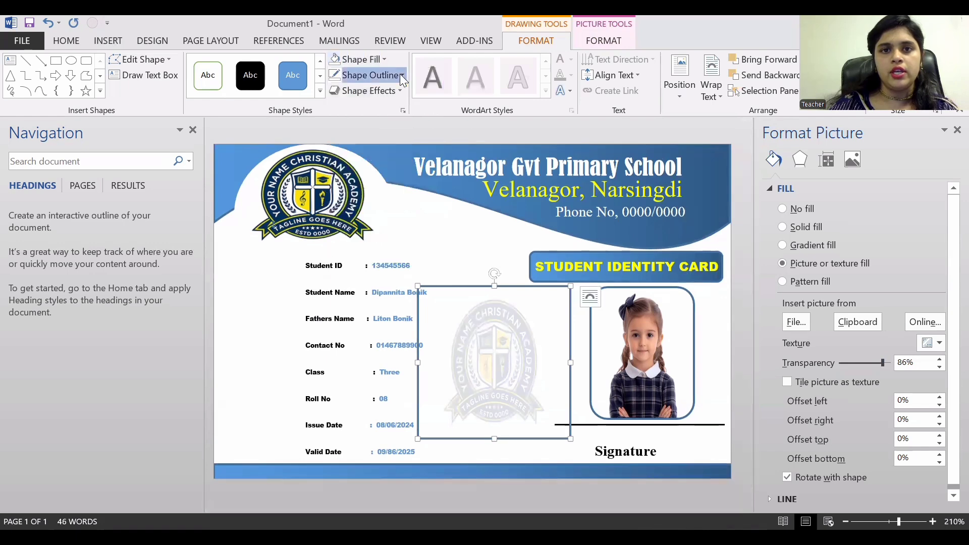
pyautogui.click(399, 74)
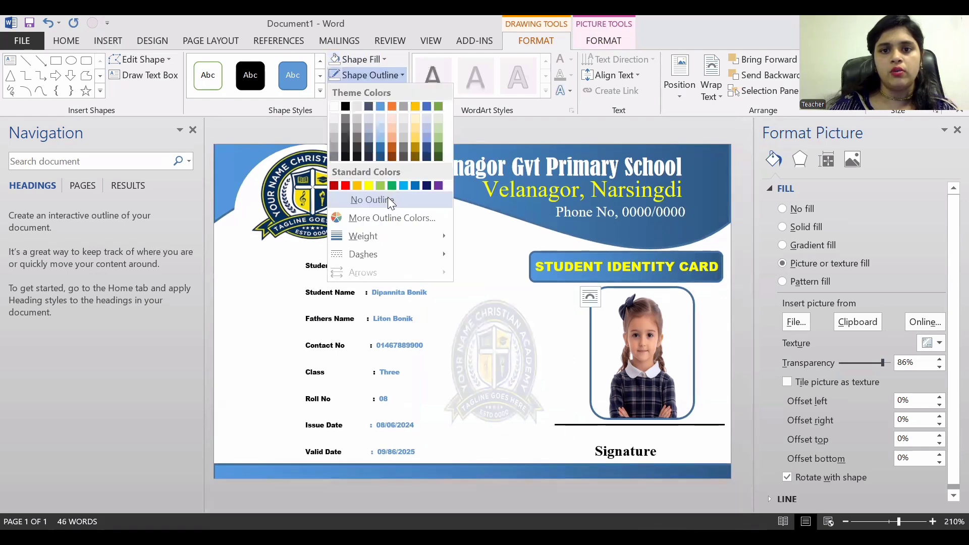
pyautogui.click(391, 200)
# Enlarge and reposition the faded logo behind the student details.
pyautogui.moveTo(514, 357); pyautogui.dragTo(491, 324)
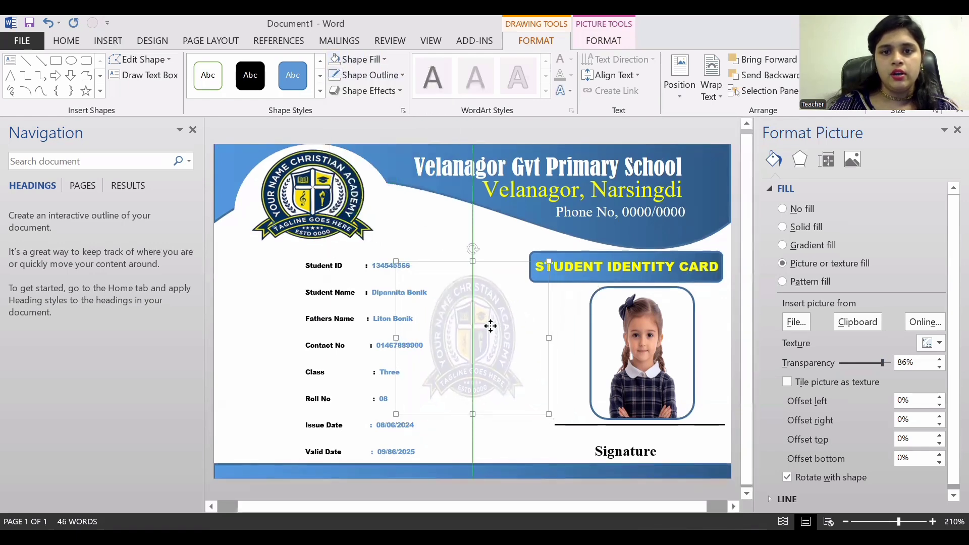
pyautogui.moveTo(549, 410); pyautogui.dragTo(571, 454)
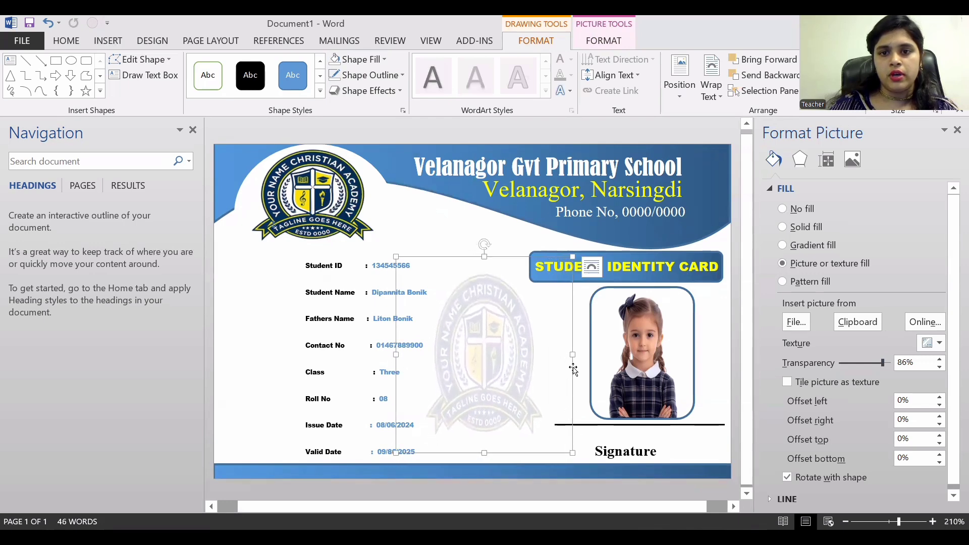
pyautogui.moveTo(573, 356); pyautogui.dragTo(599, 357)
pyautogui.moveTo(516, 358); pyautogui.dragTo(508, 356)
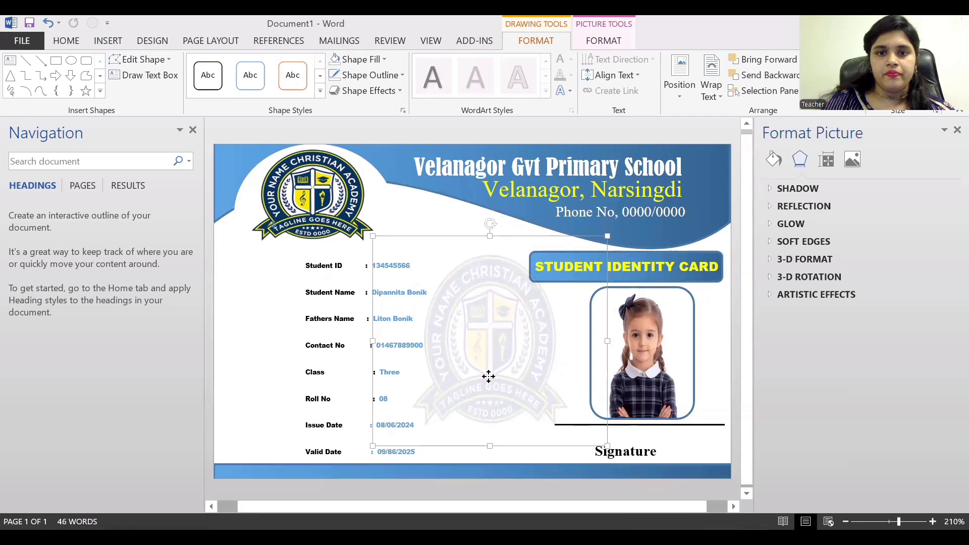
pyautogui.click(720, 368)
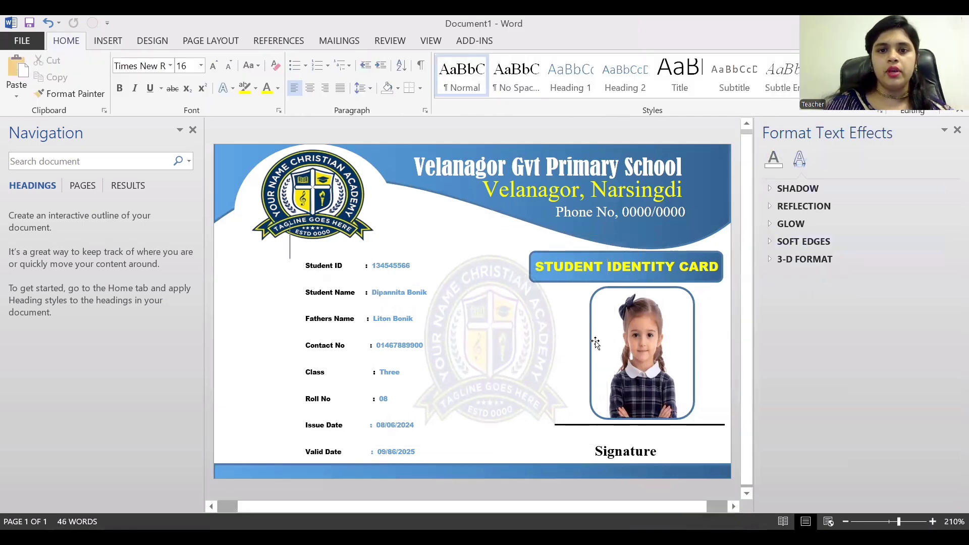
# Raise the logo's picture fill transparency to 90%.
pyautogui.click(527, 379)
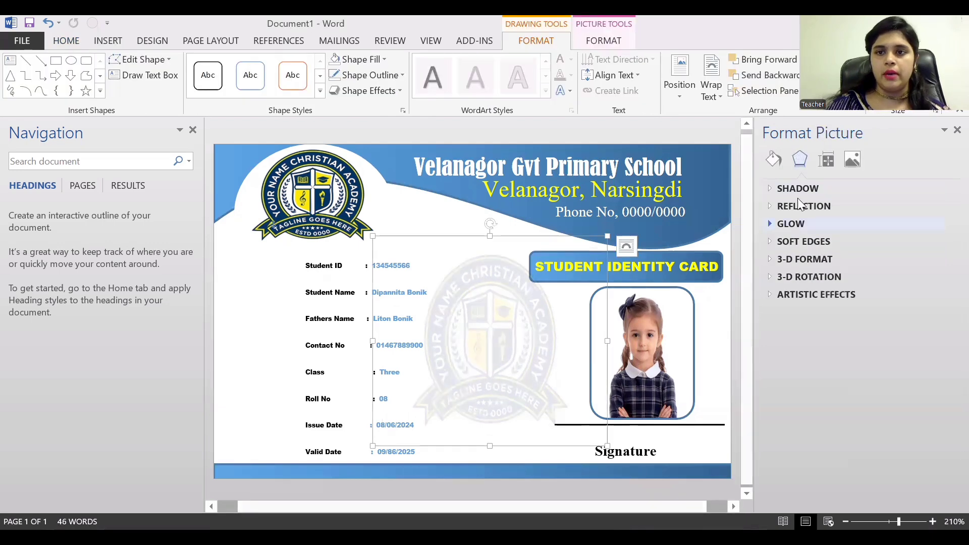
pyautogui.click(773, 159)
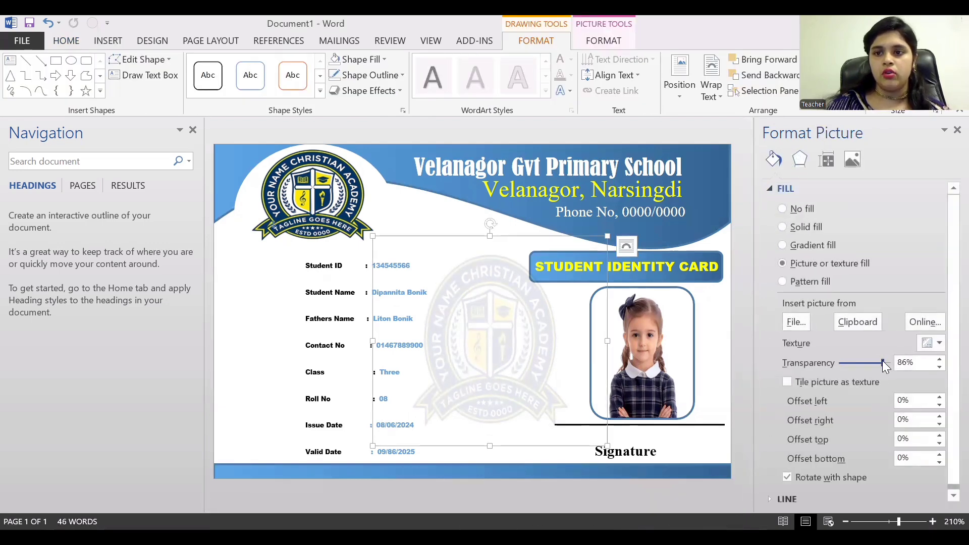
pyautogui.moveTo(885, 360); pyautogui.dragTo(885, 360)
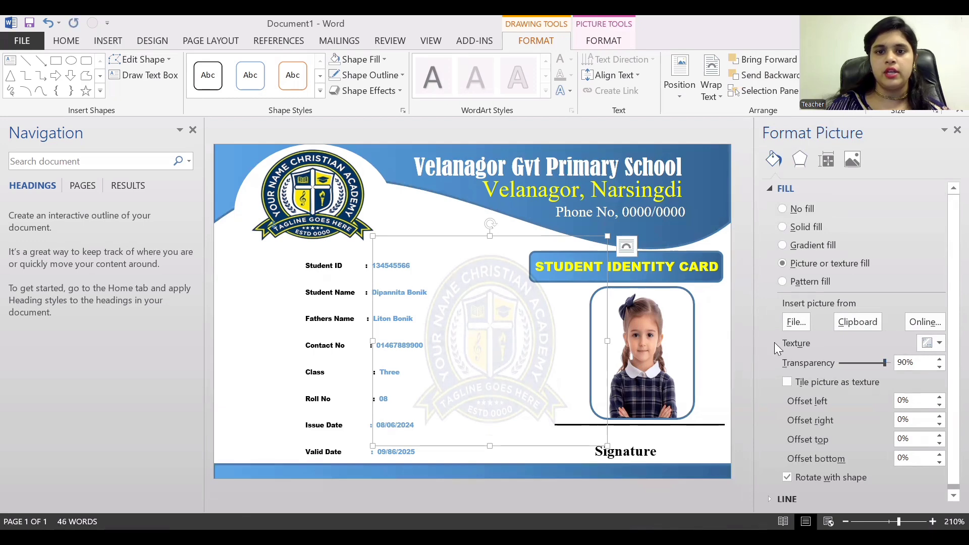
pyautogui.click(679, 317)
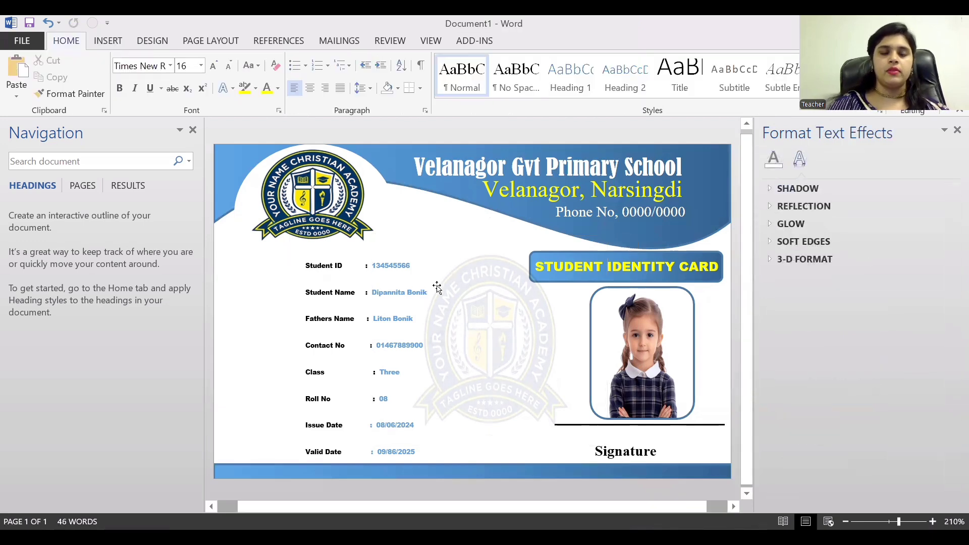
pyautogui.scroll(-1, 437, 293)
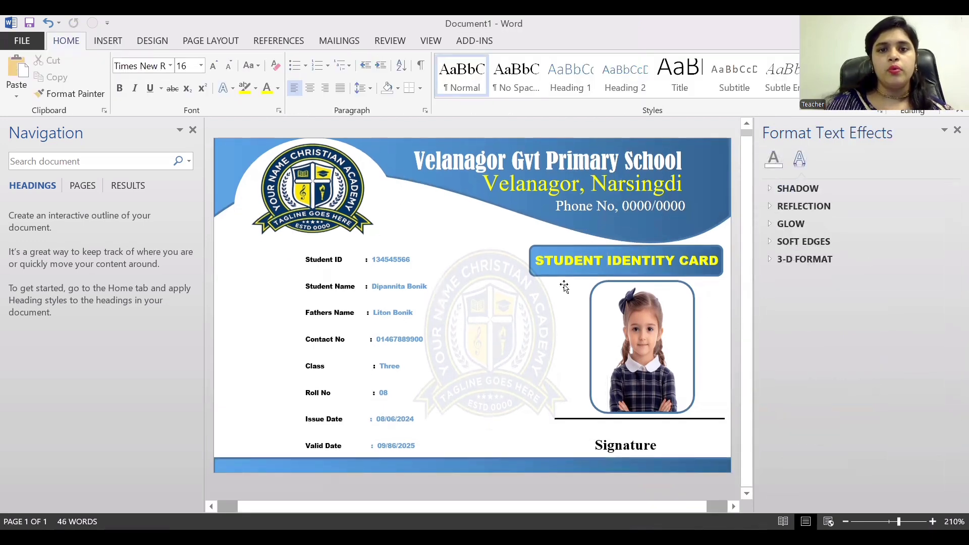